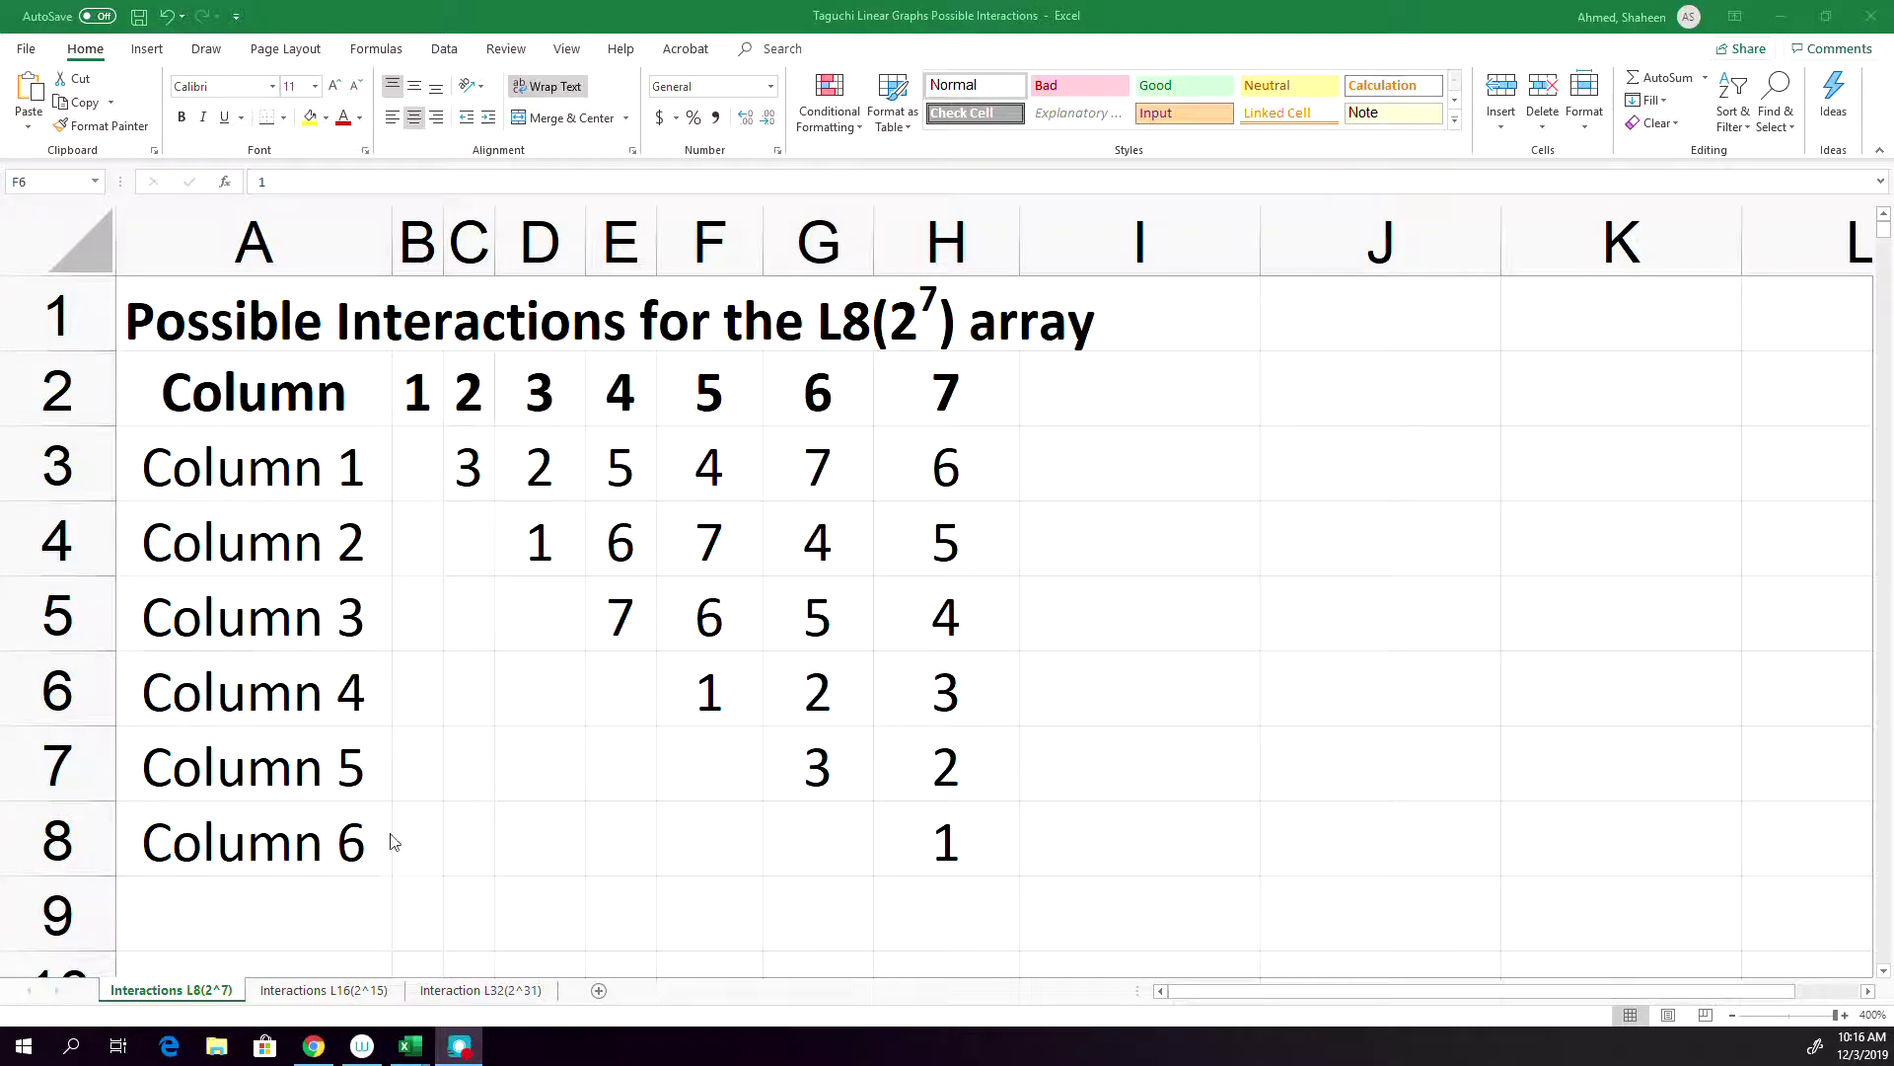
Check the linear graphs tutorial in the browser, then insert a blank row above the Column header
{"action": "left_click", "coordinate": [312, 1045]}
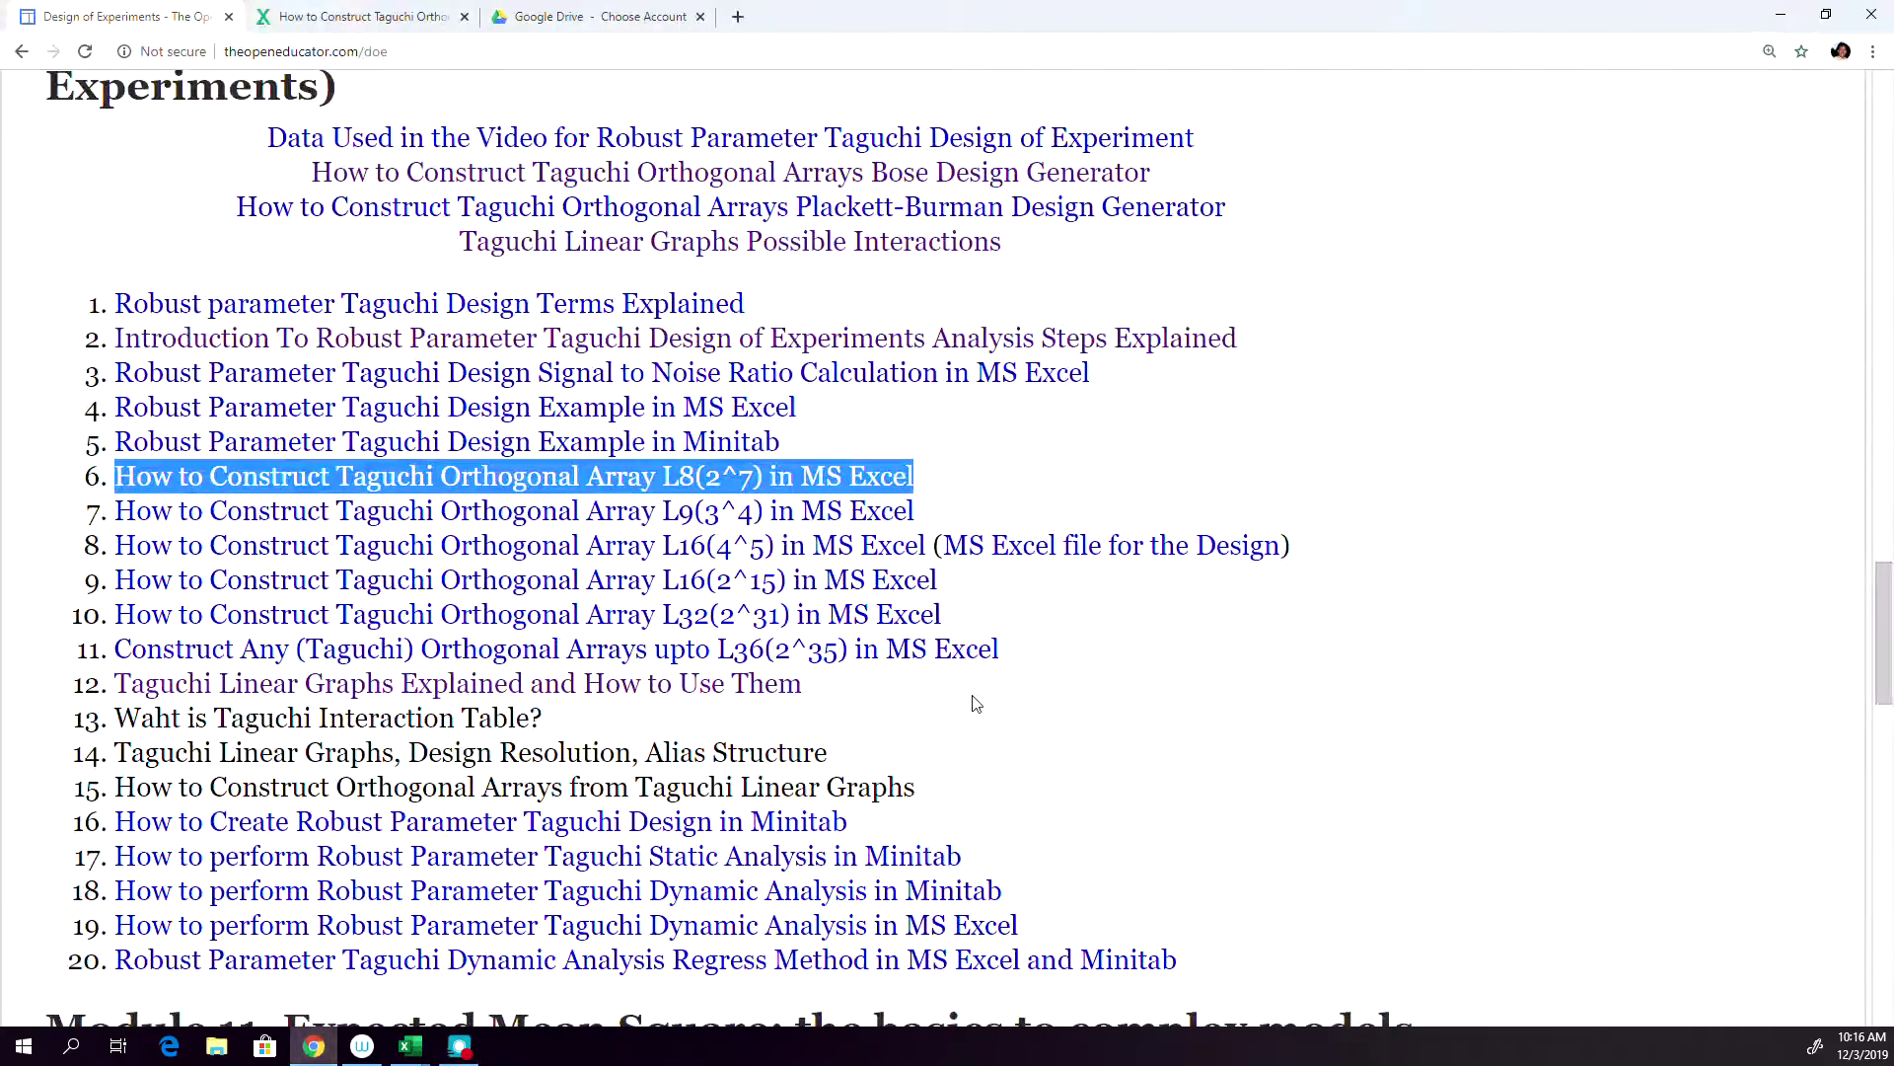
{"action": "left_click_drag", "start_coordinate": [803, 684], "coordinate": [117, 684]}
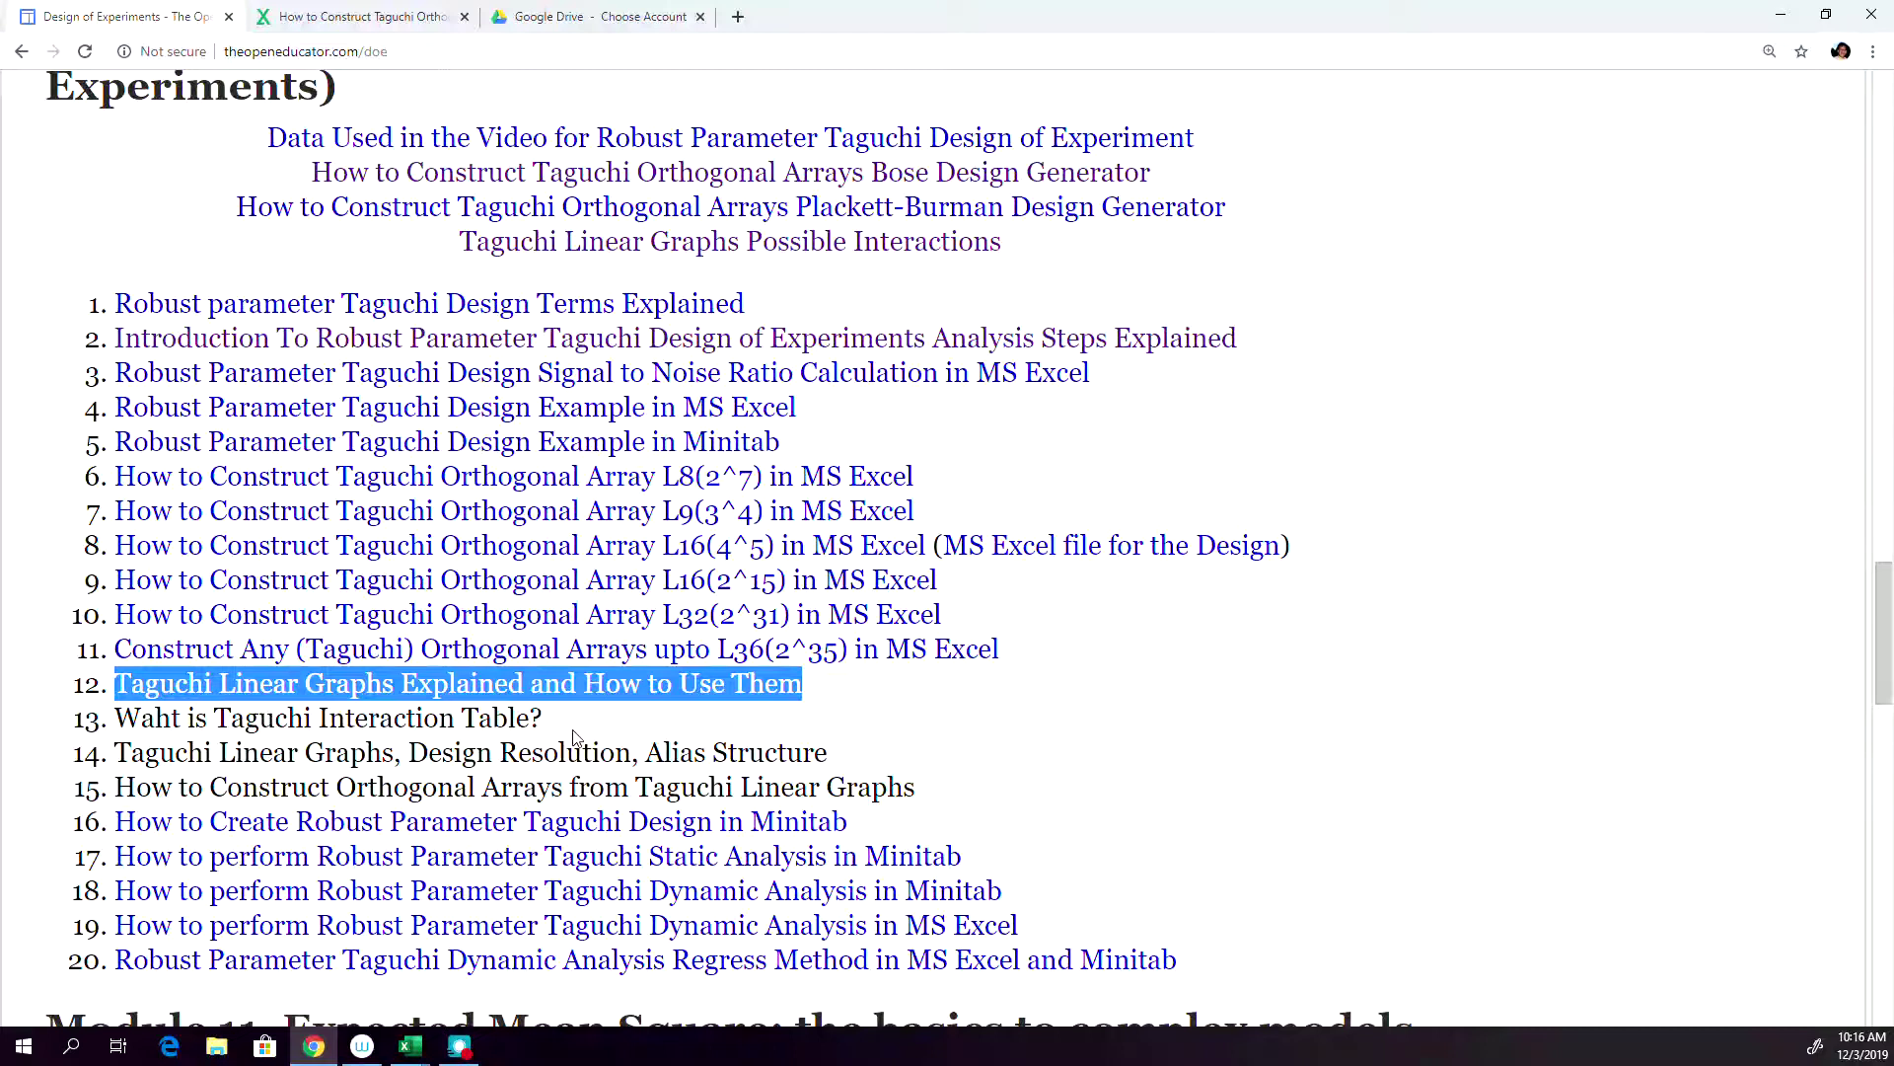
{"action": "left_click", "coordinate": [411, 1047]}
{"action": "left_click", "coordinate": [326, 958]}
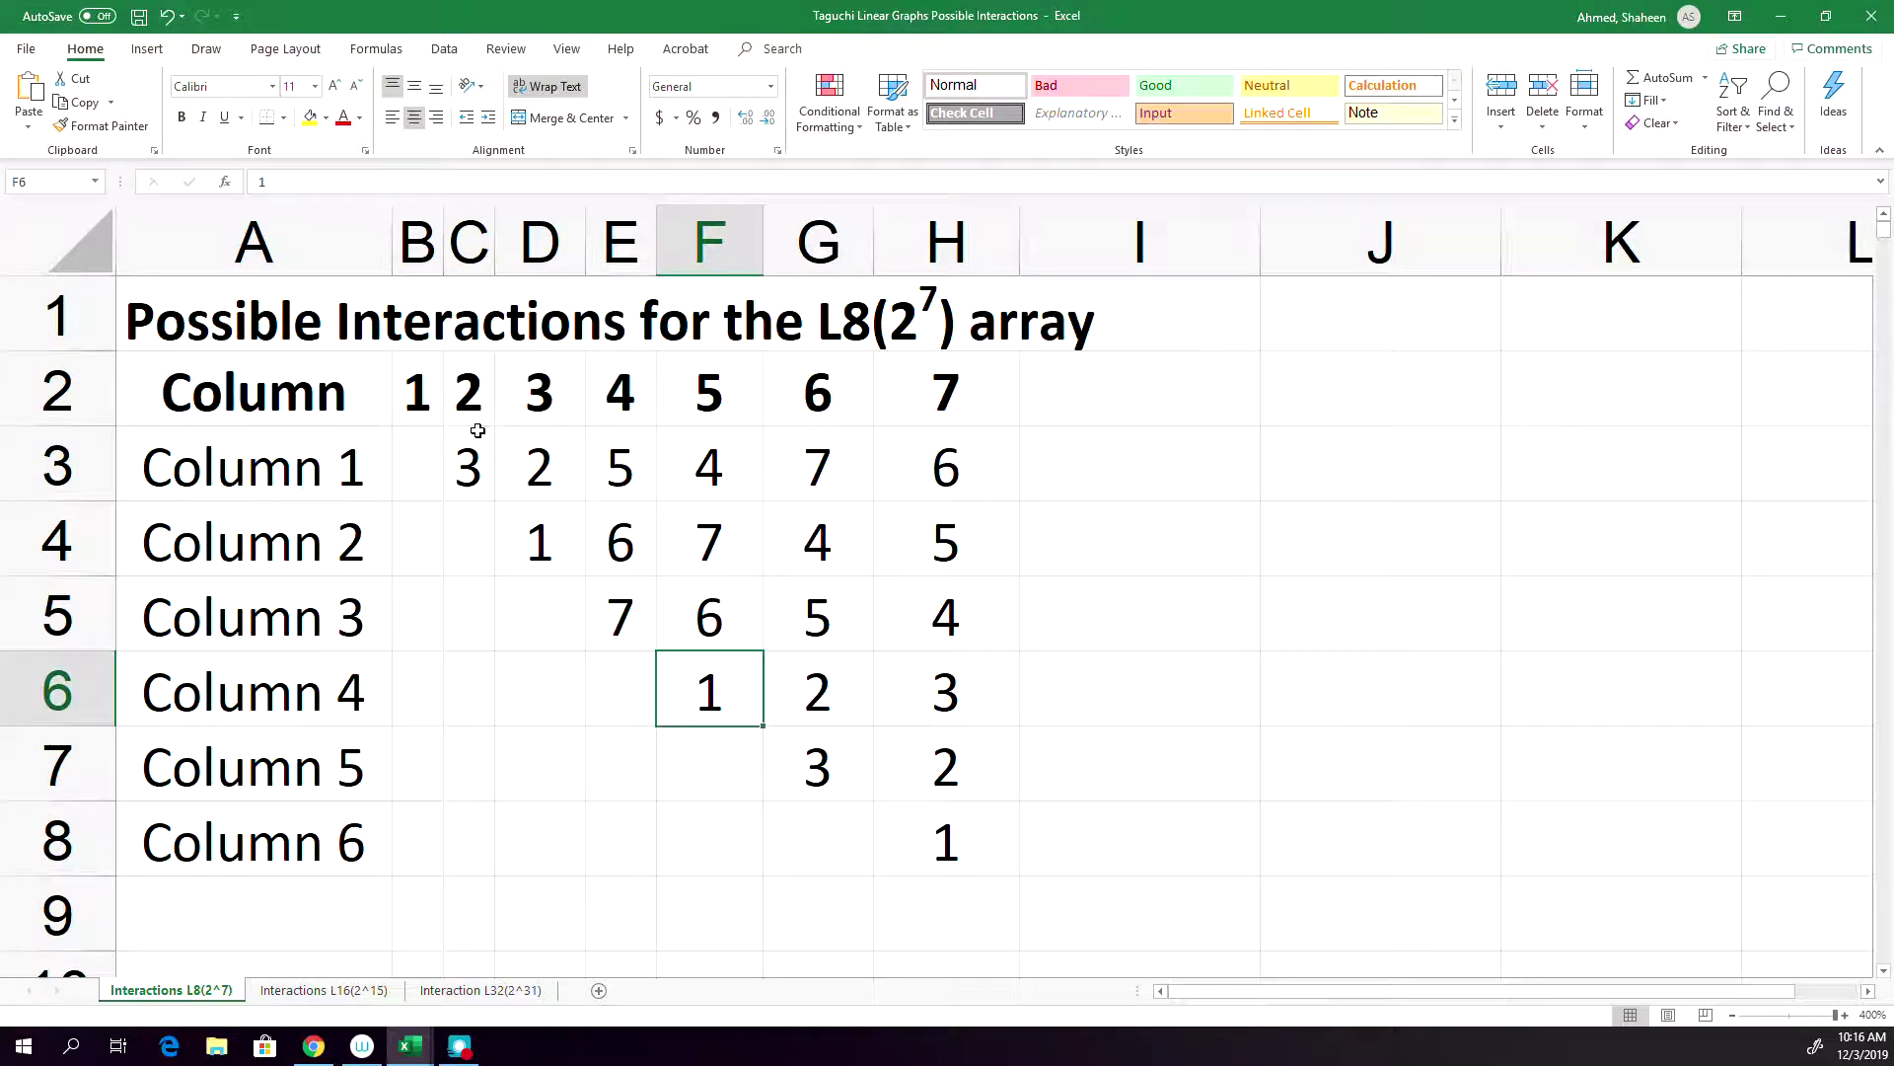
{"action": "right_click", "coordinate": [56, 392]}
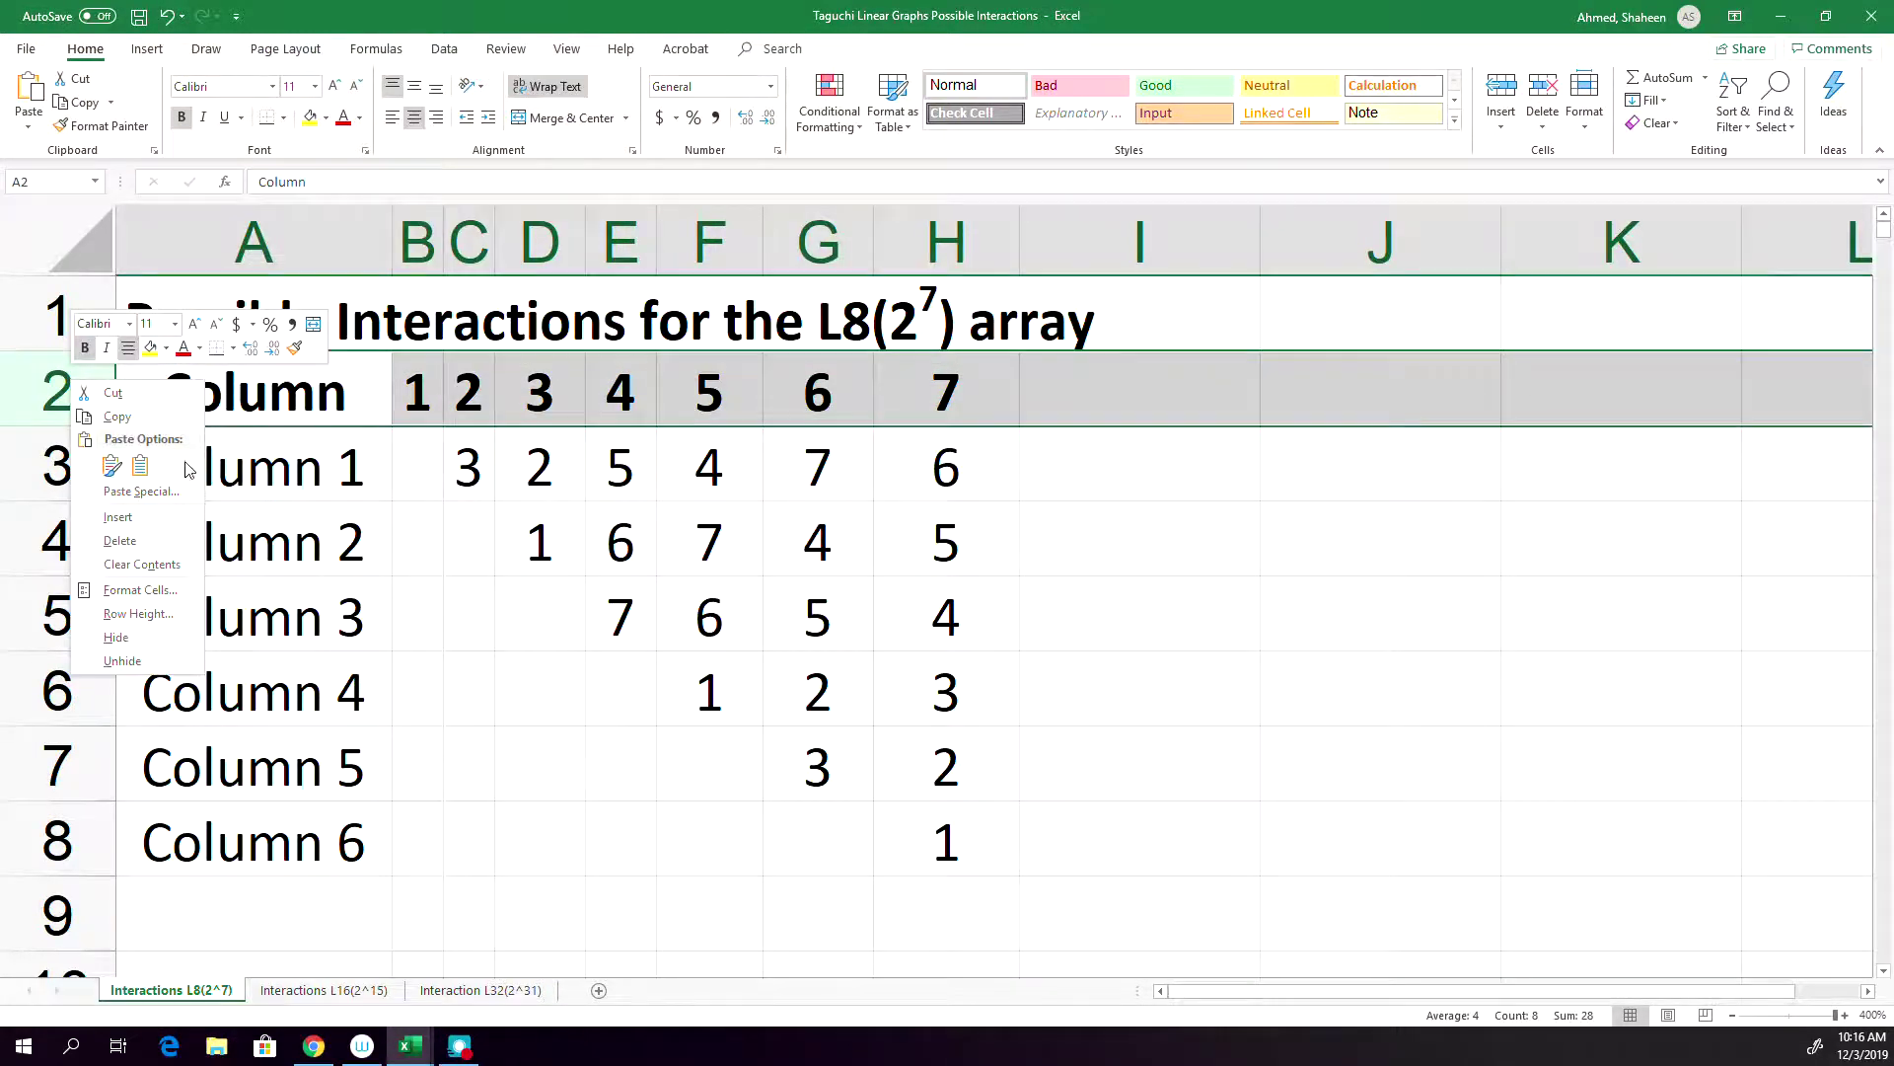
{"action": "left_click", "coordinate": [154, 520]}
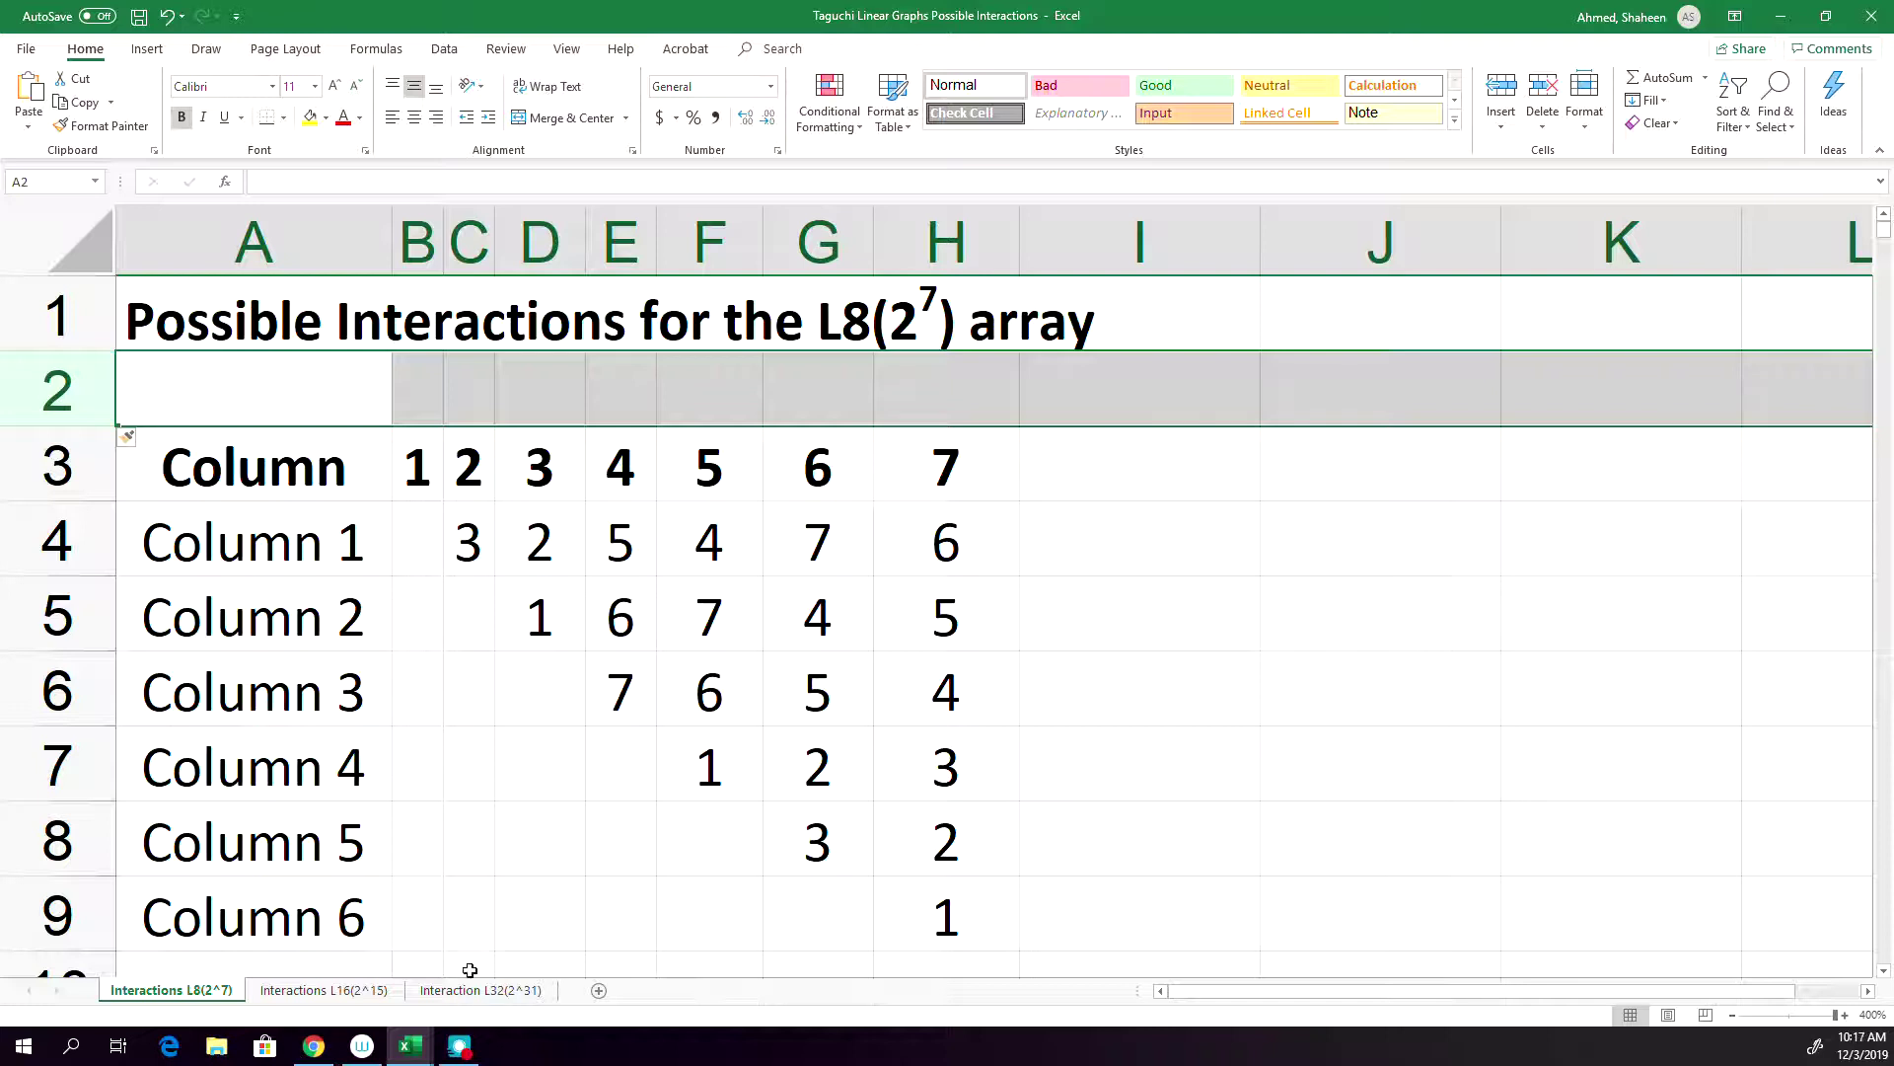
{"action": "left_click", "coordinate": [317, 989]}
{"action": "left_click", "coordinate": [490, 988]}
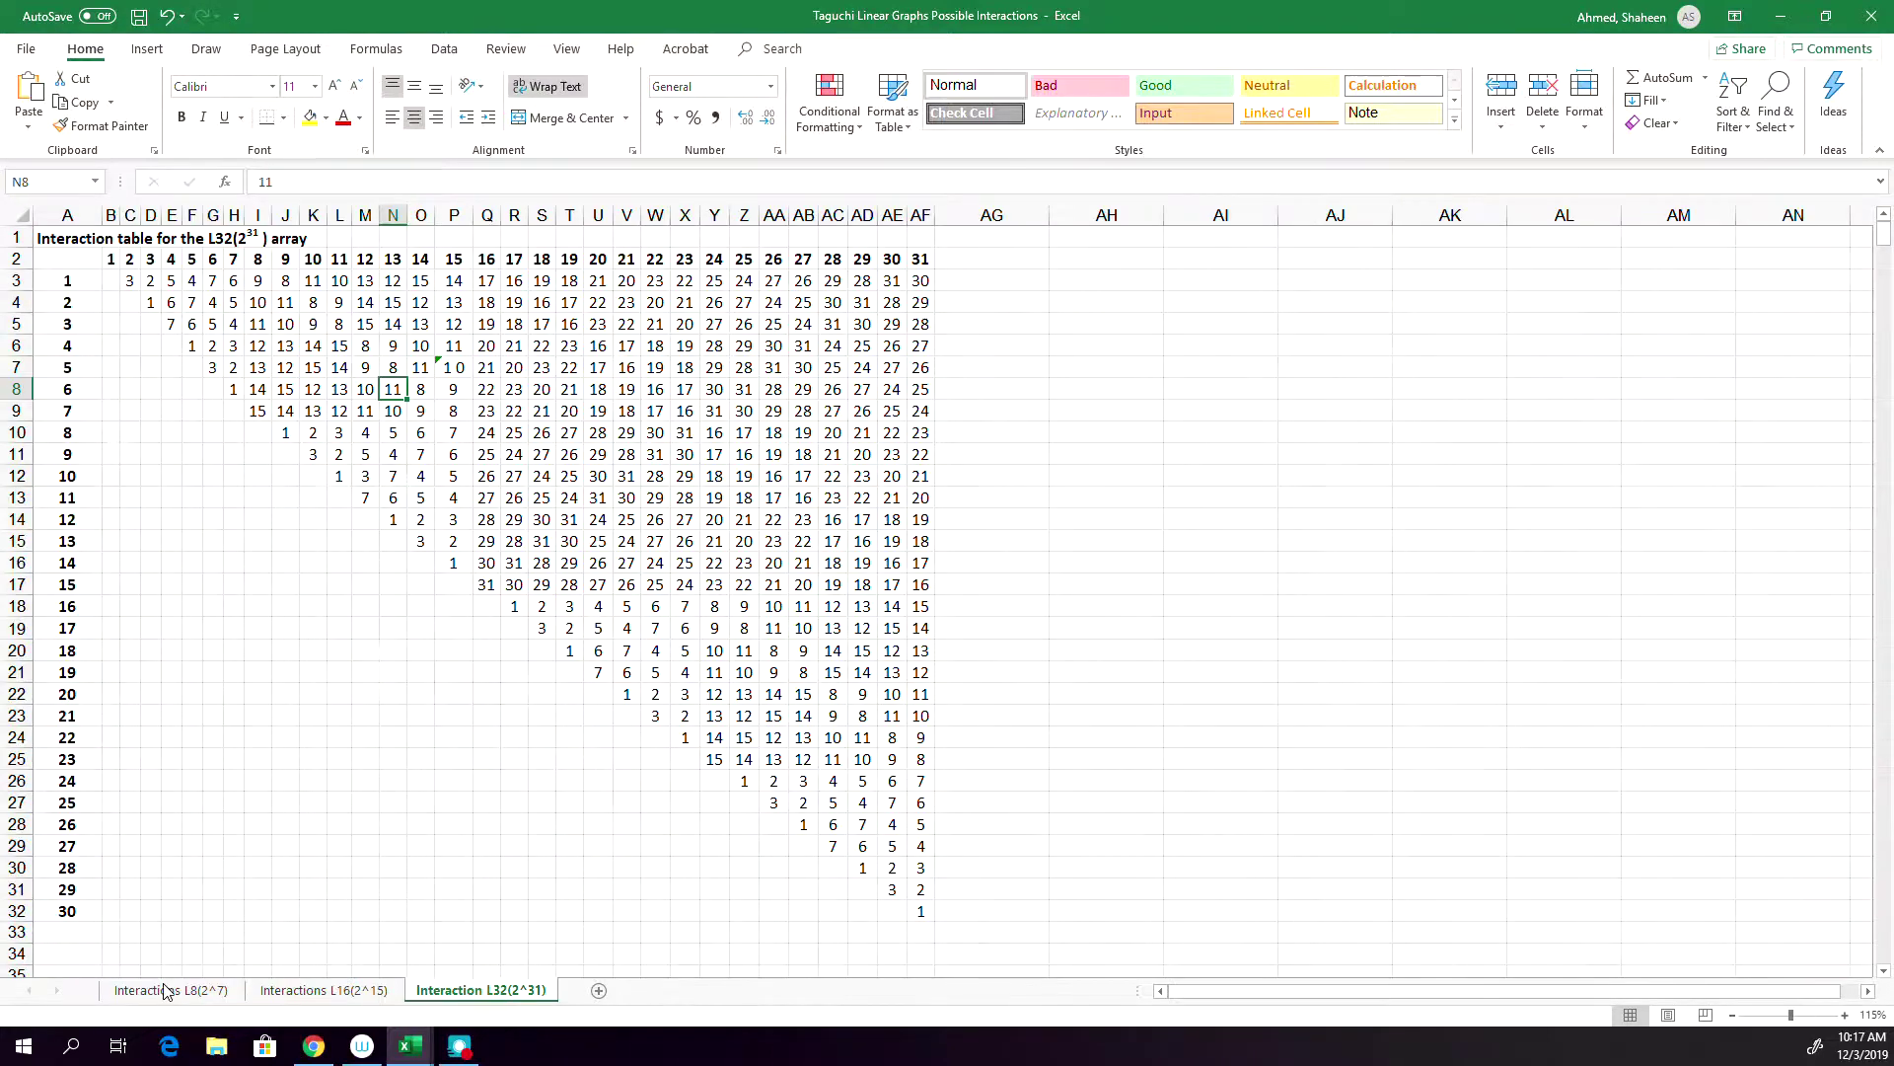
{"action": "left_click", "coordinate": [164, 988]}
{"action": "left_click", "coordinate": [313, 1047]}
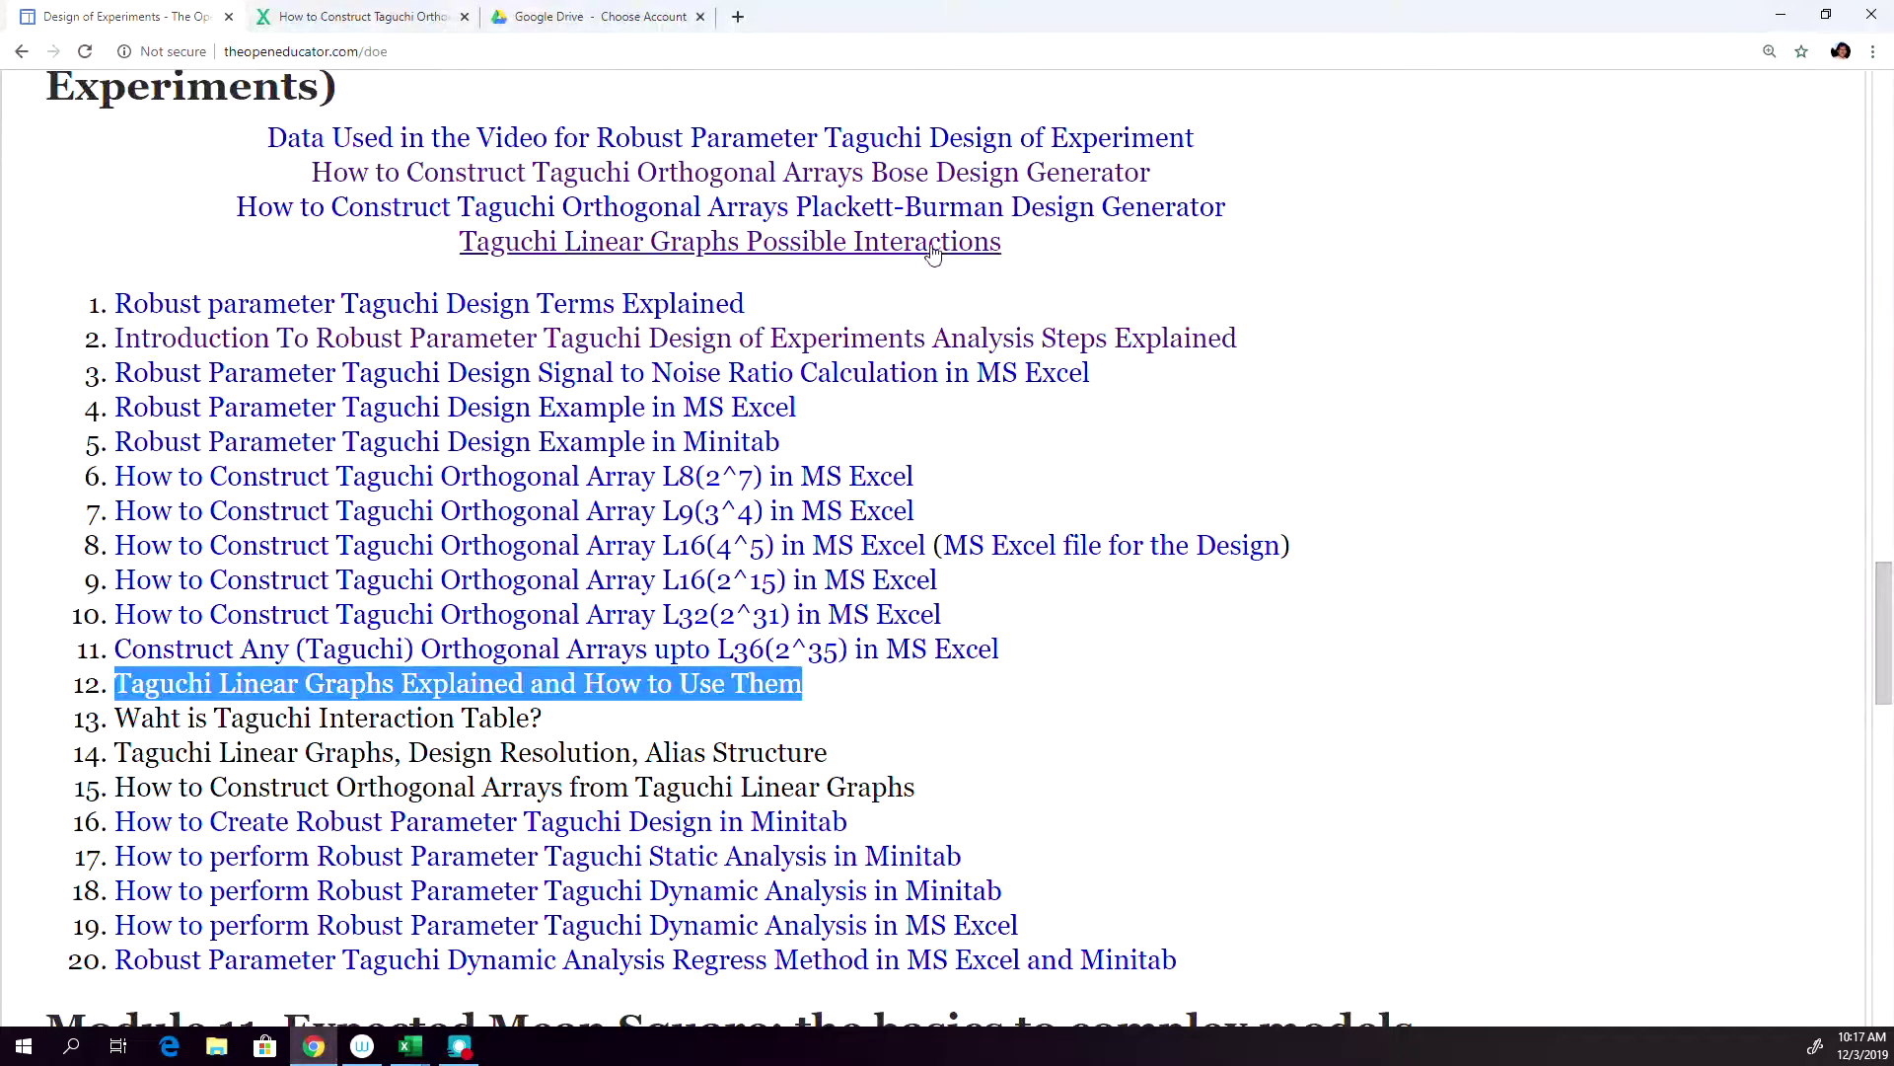
{"action": "left_click_drag", "start_coordinate": [1032, 245], "coordinate": [437, 254]}
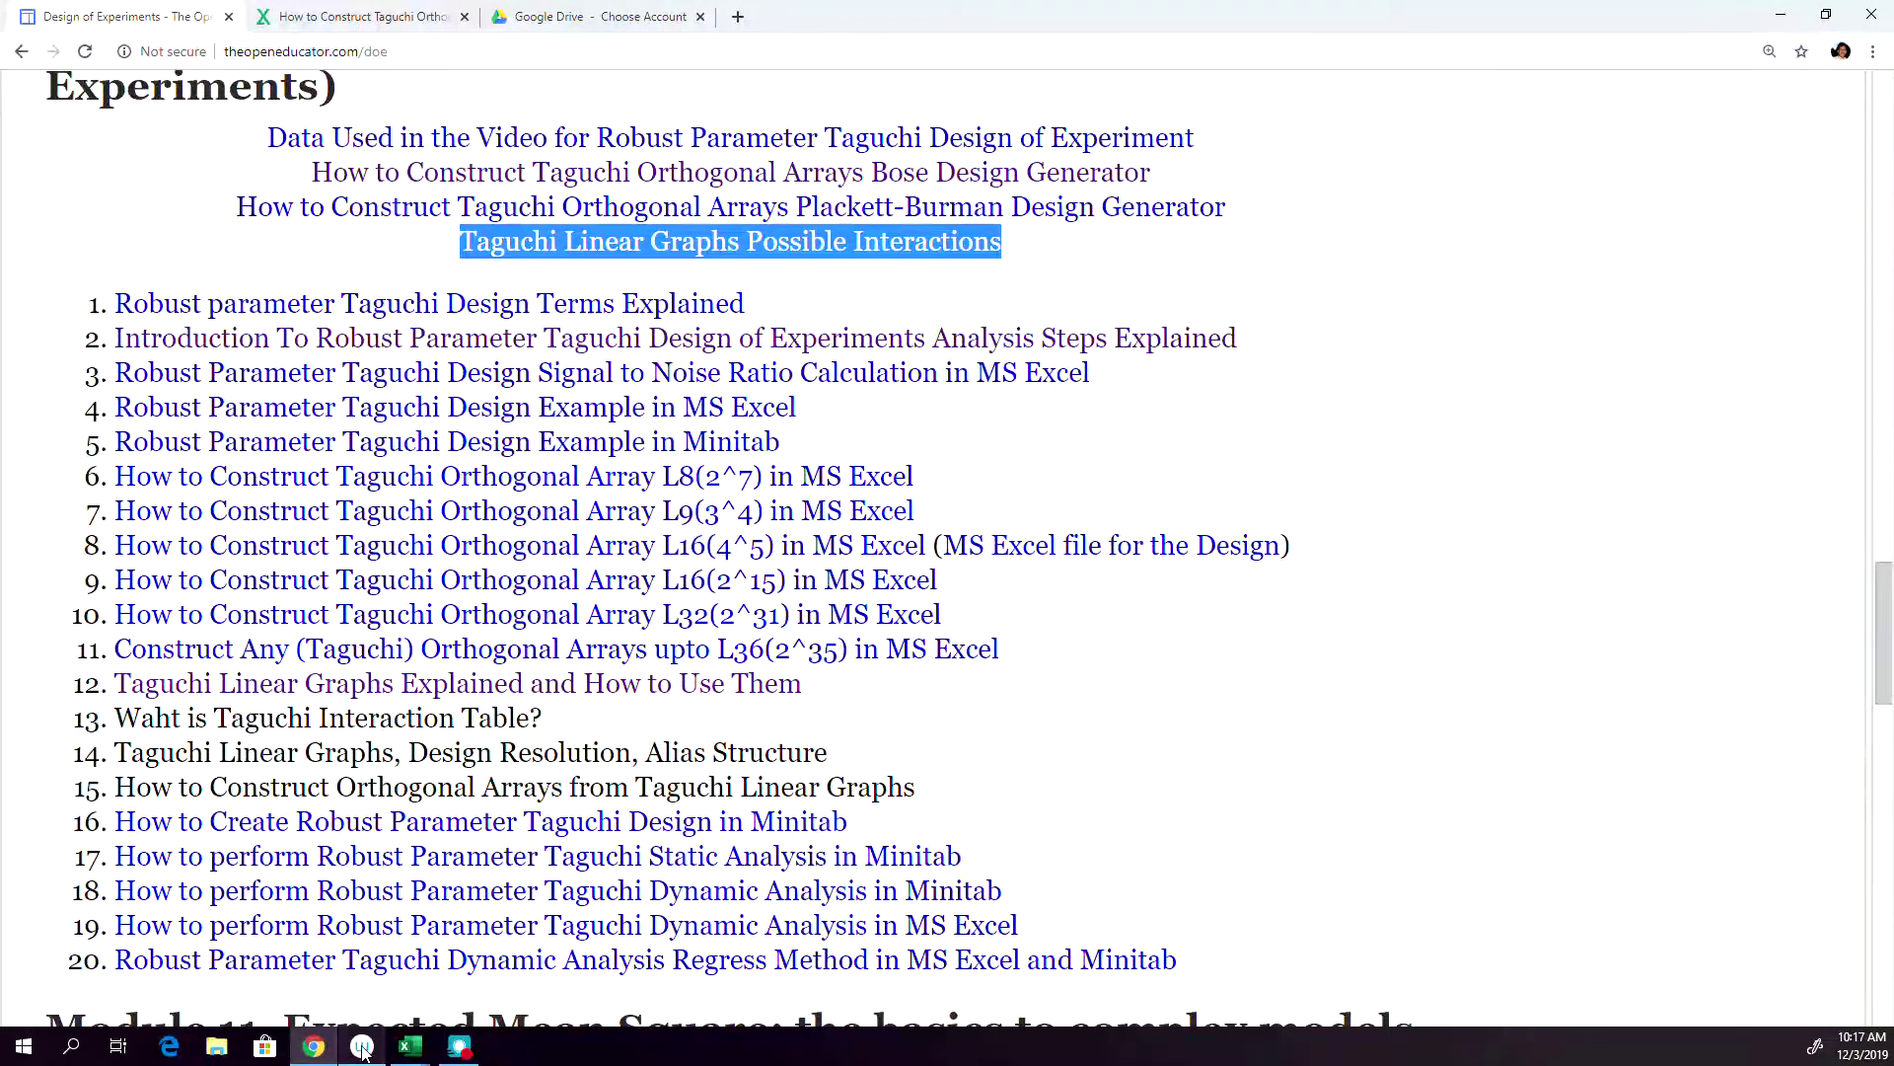
{"action": "mouse_move", "coordinate": [410, 1047]}
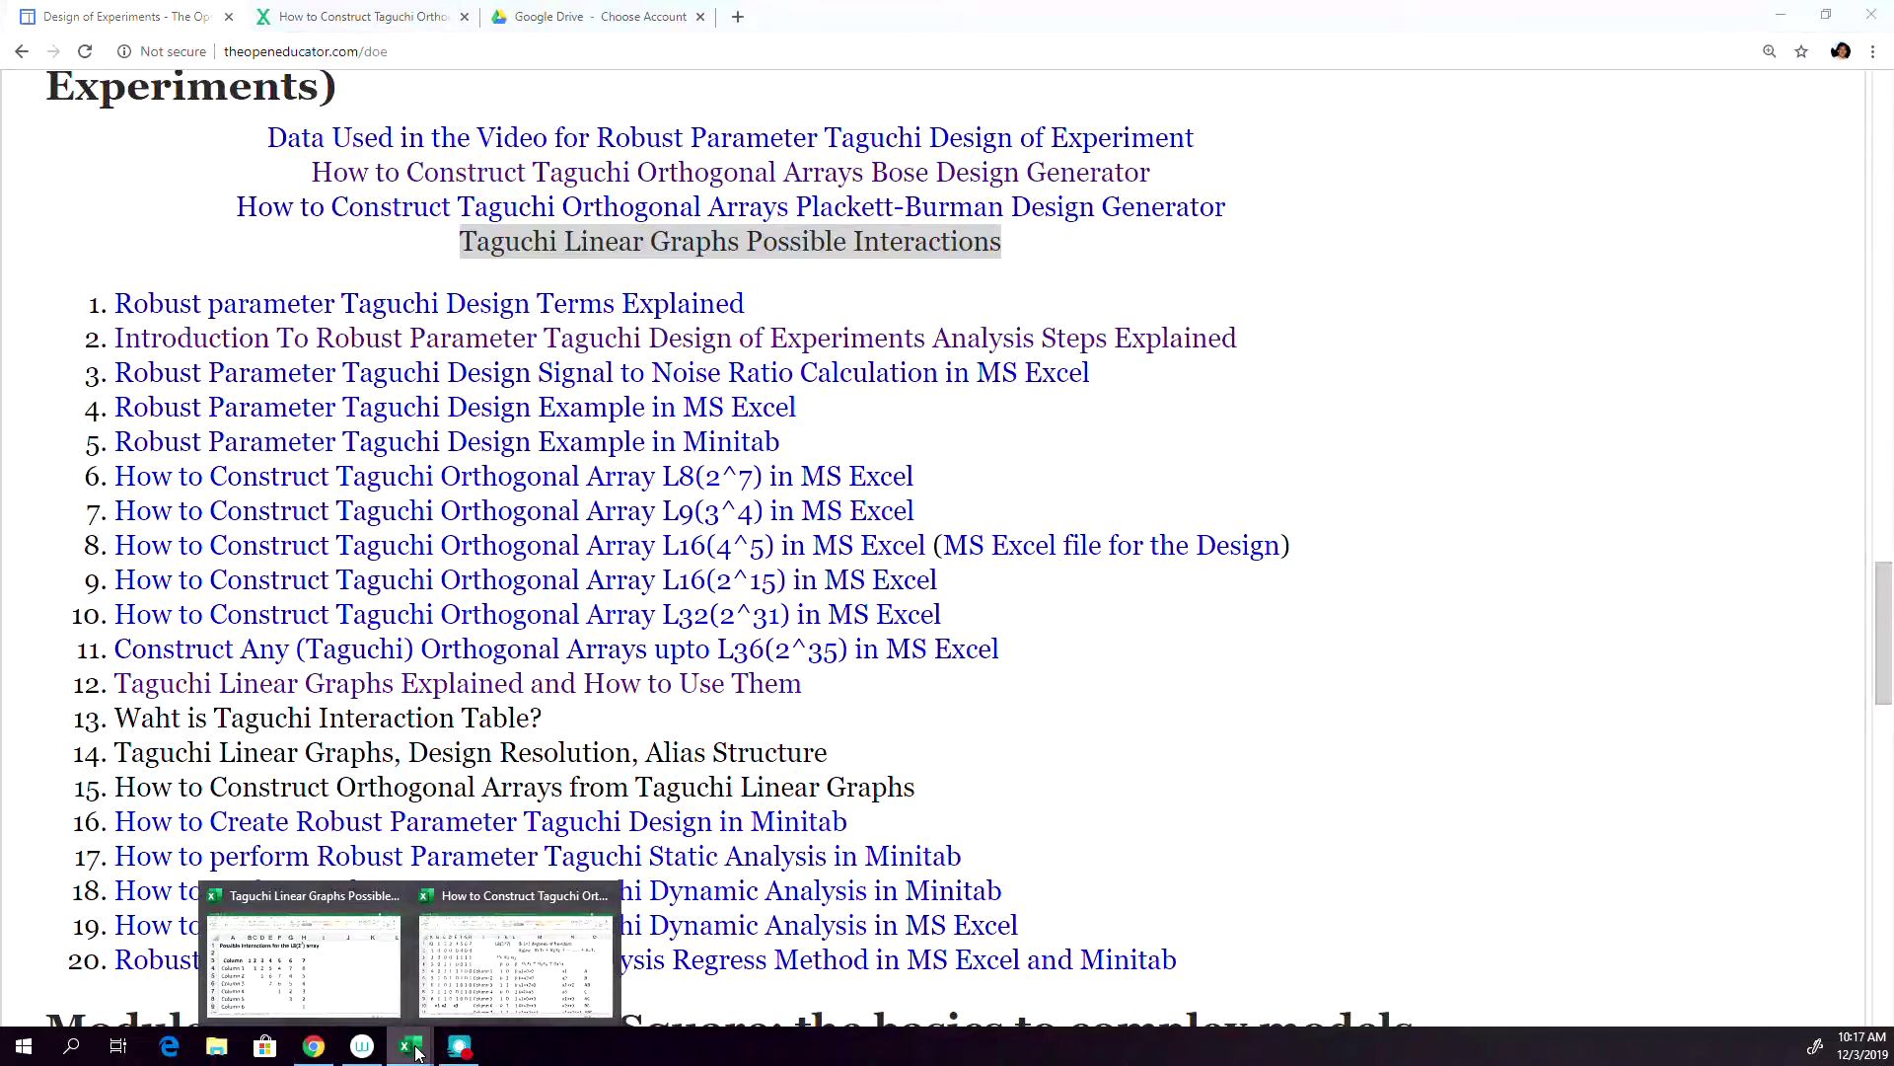
{"action": "left_click", "coordinate": [350, 941]}
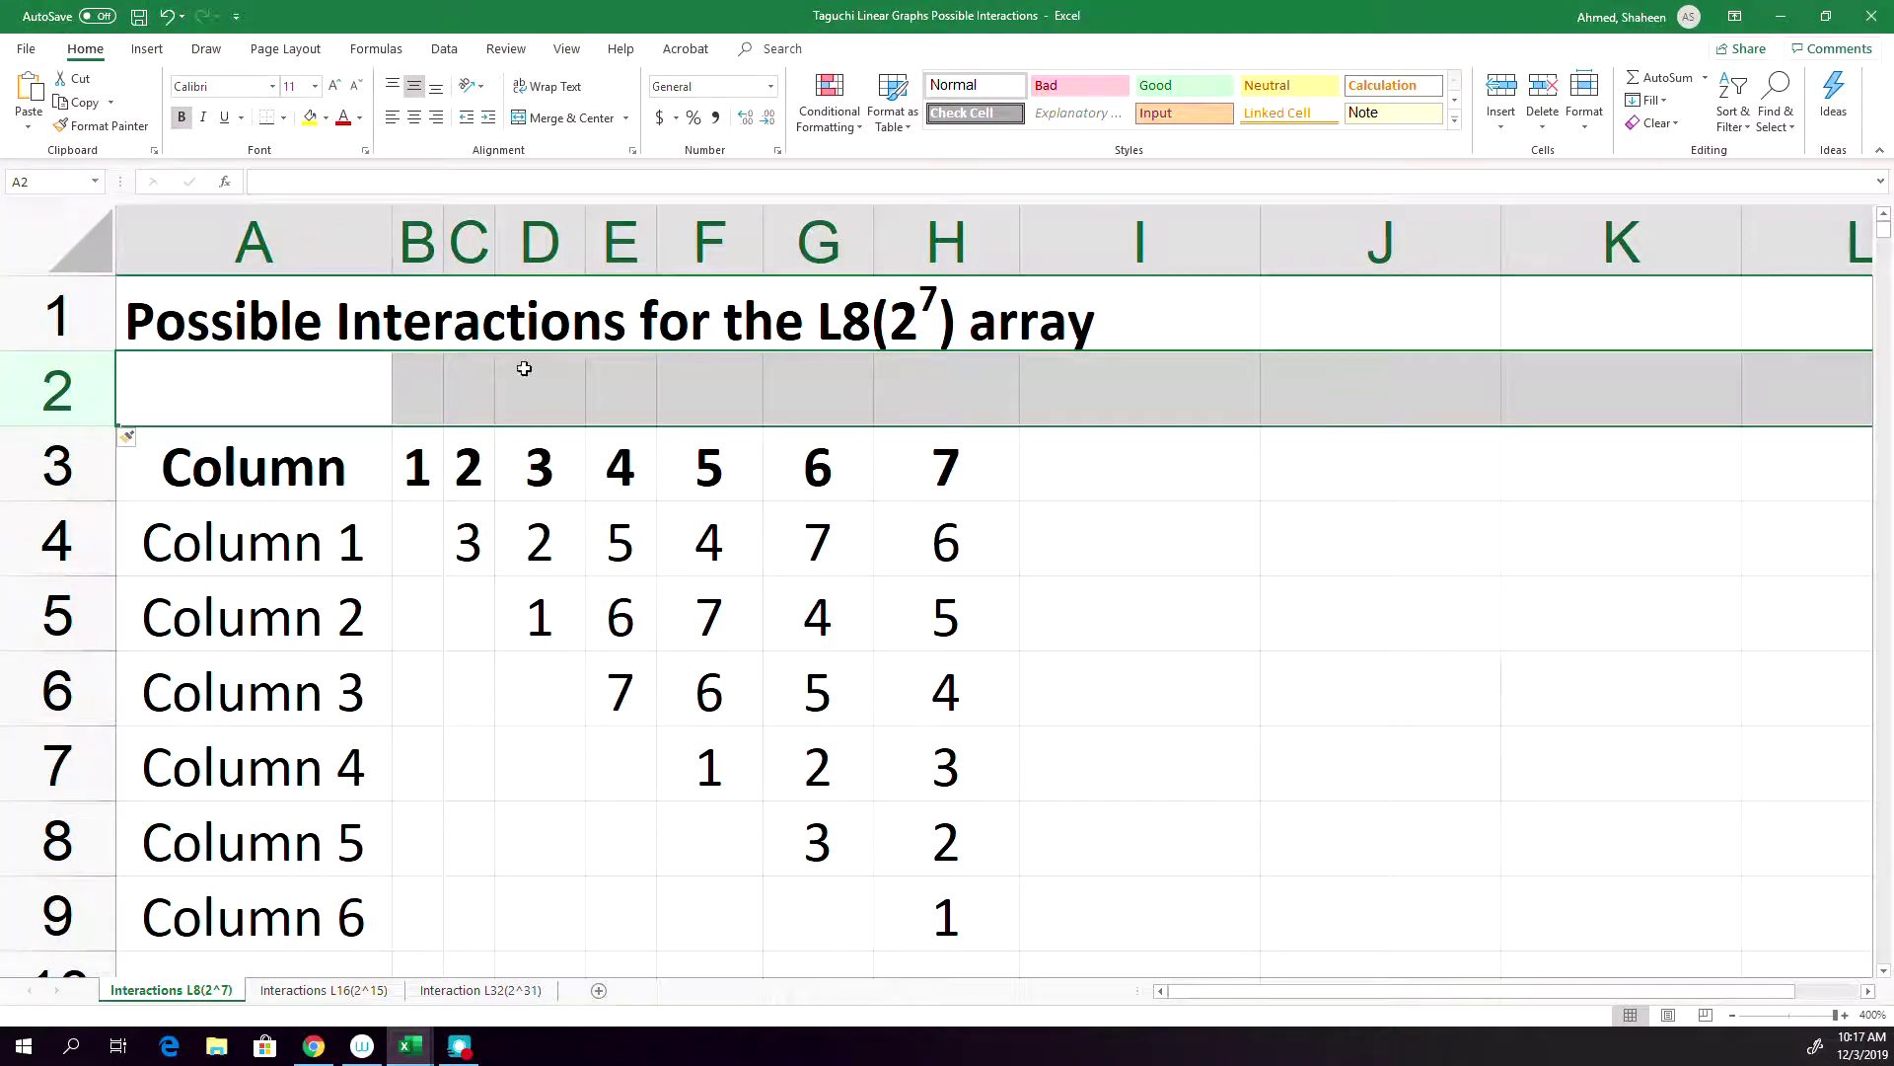
Enter labels A and B above columns 1 and 2, and widen columns B and C
{"action": "left_click", "coordinate": [406, 393]}
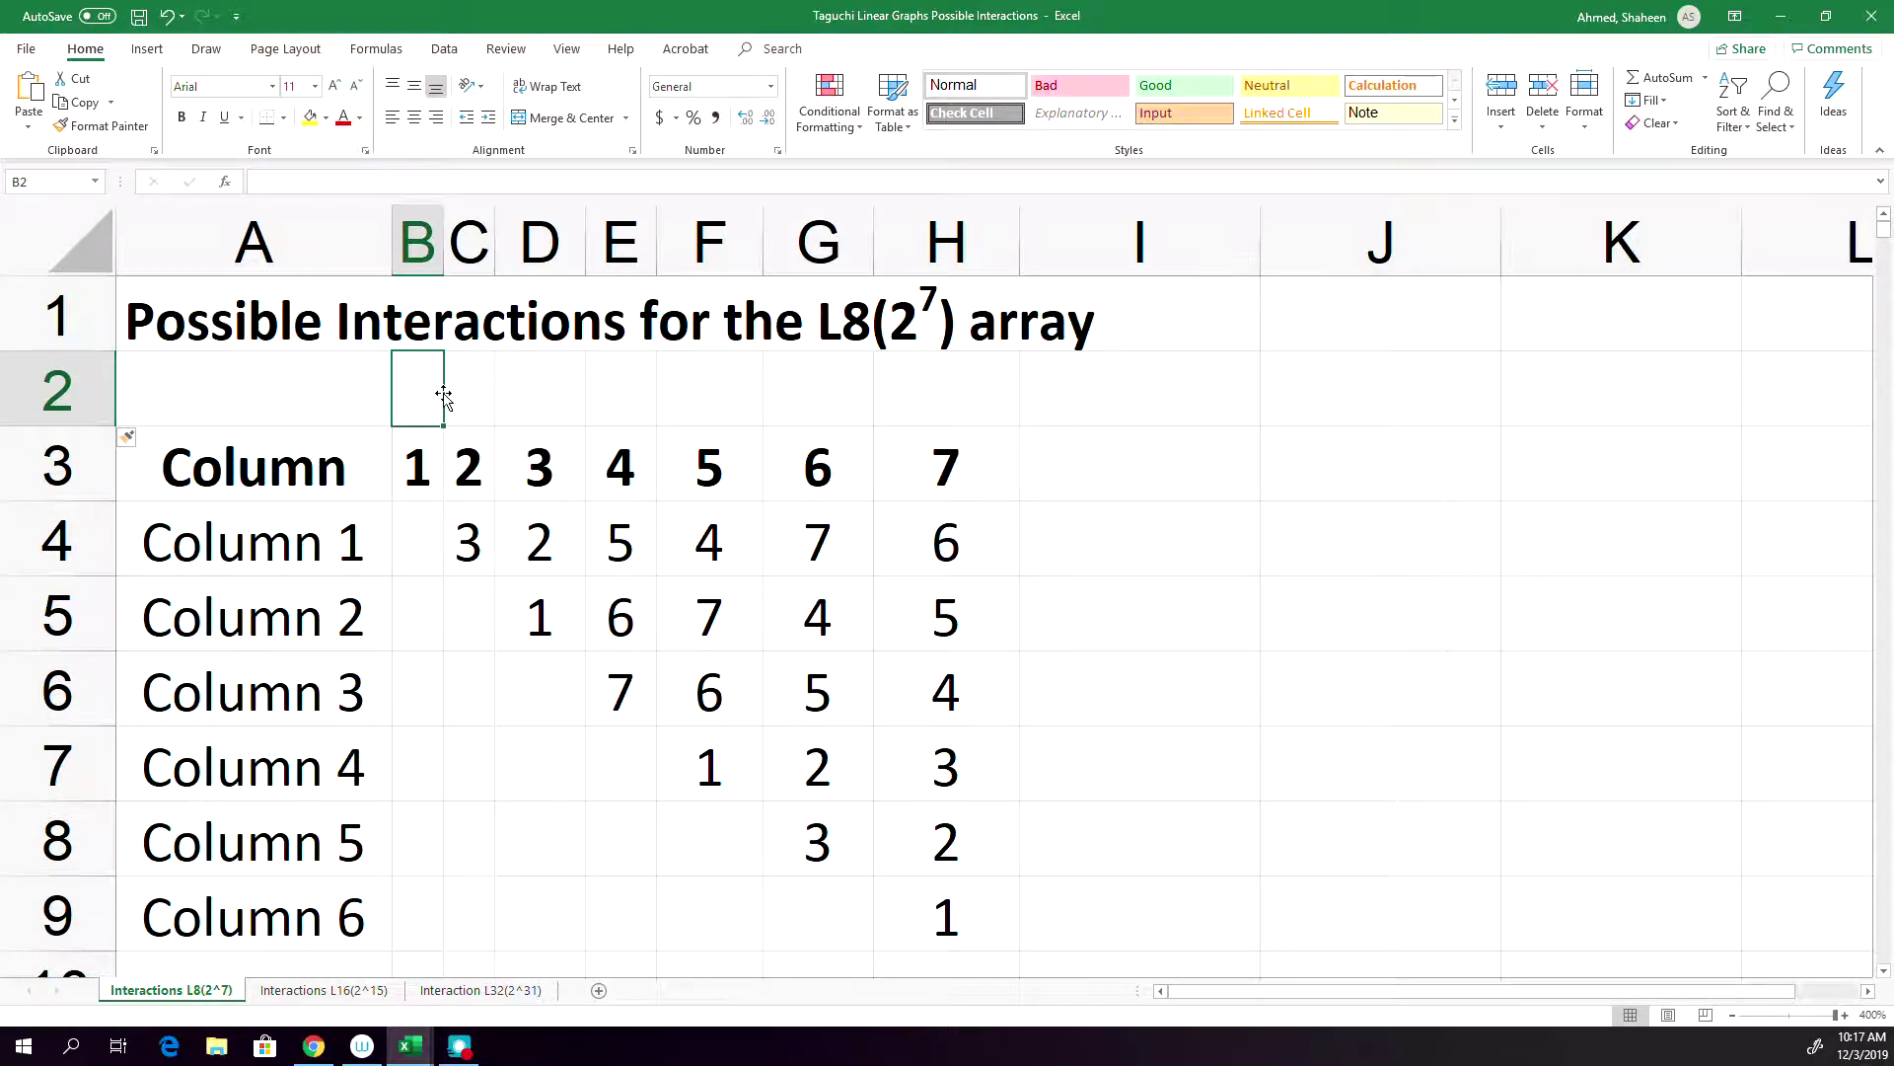
{"action": "type", "text": "A"}
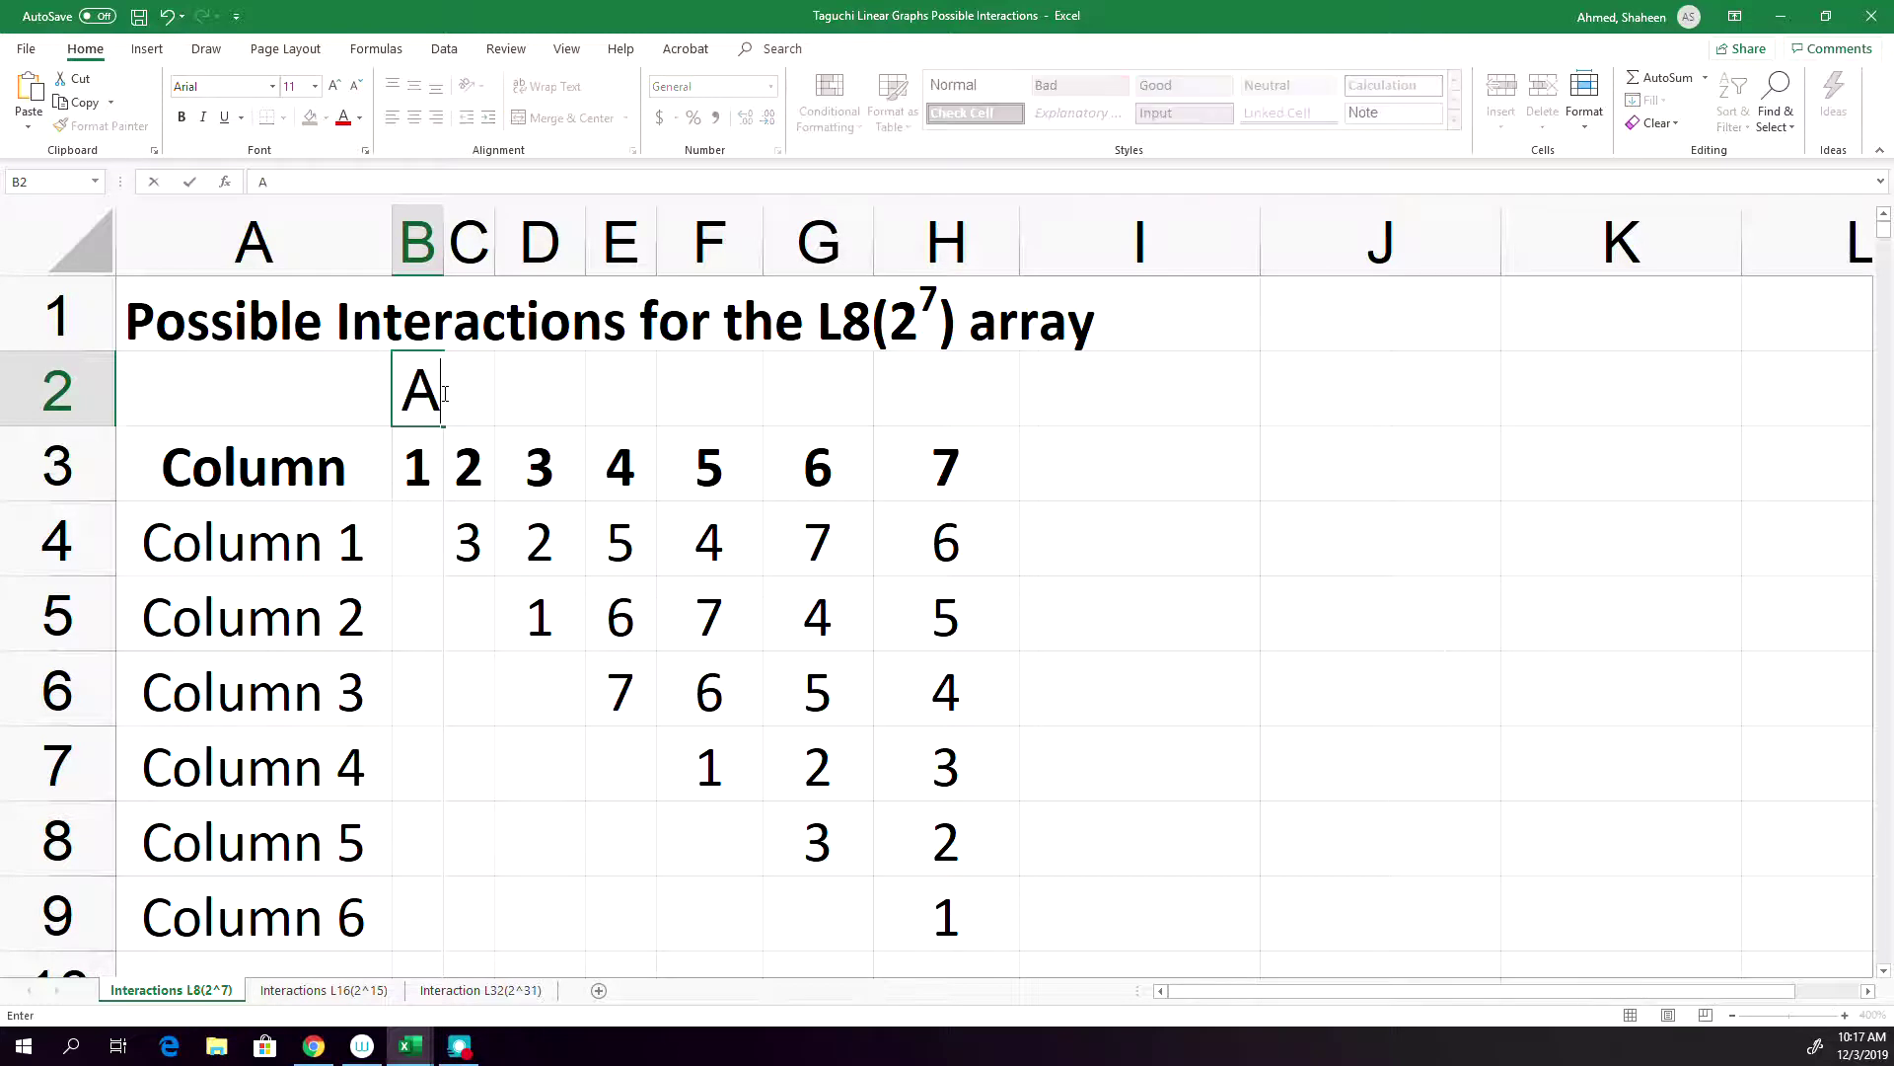
{"action": "key", "text": "Tab"}
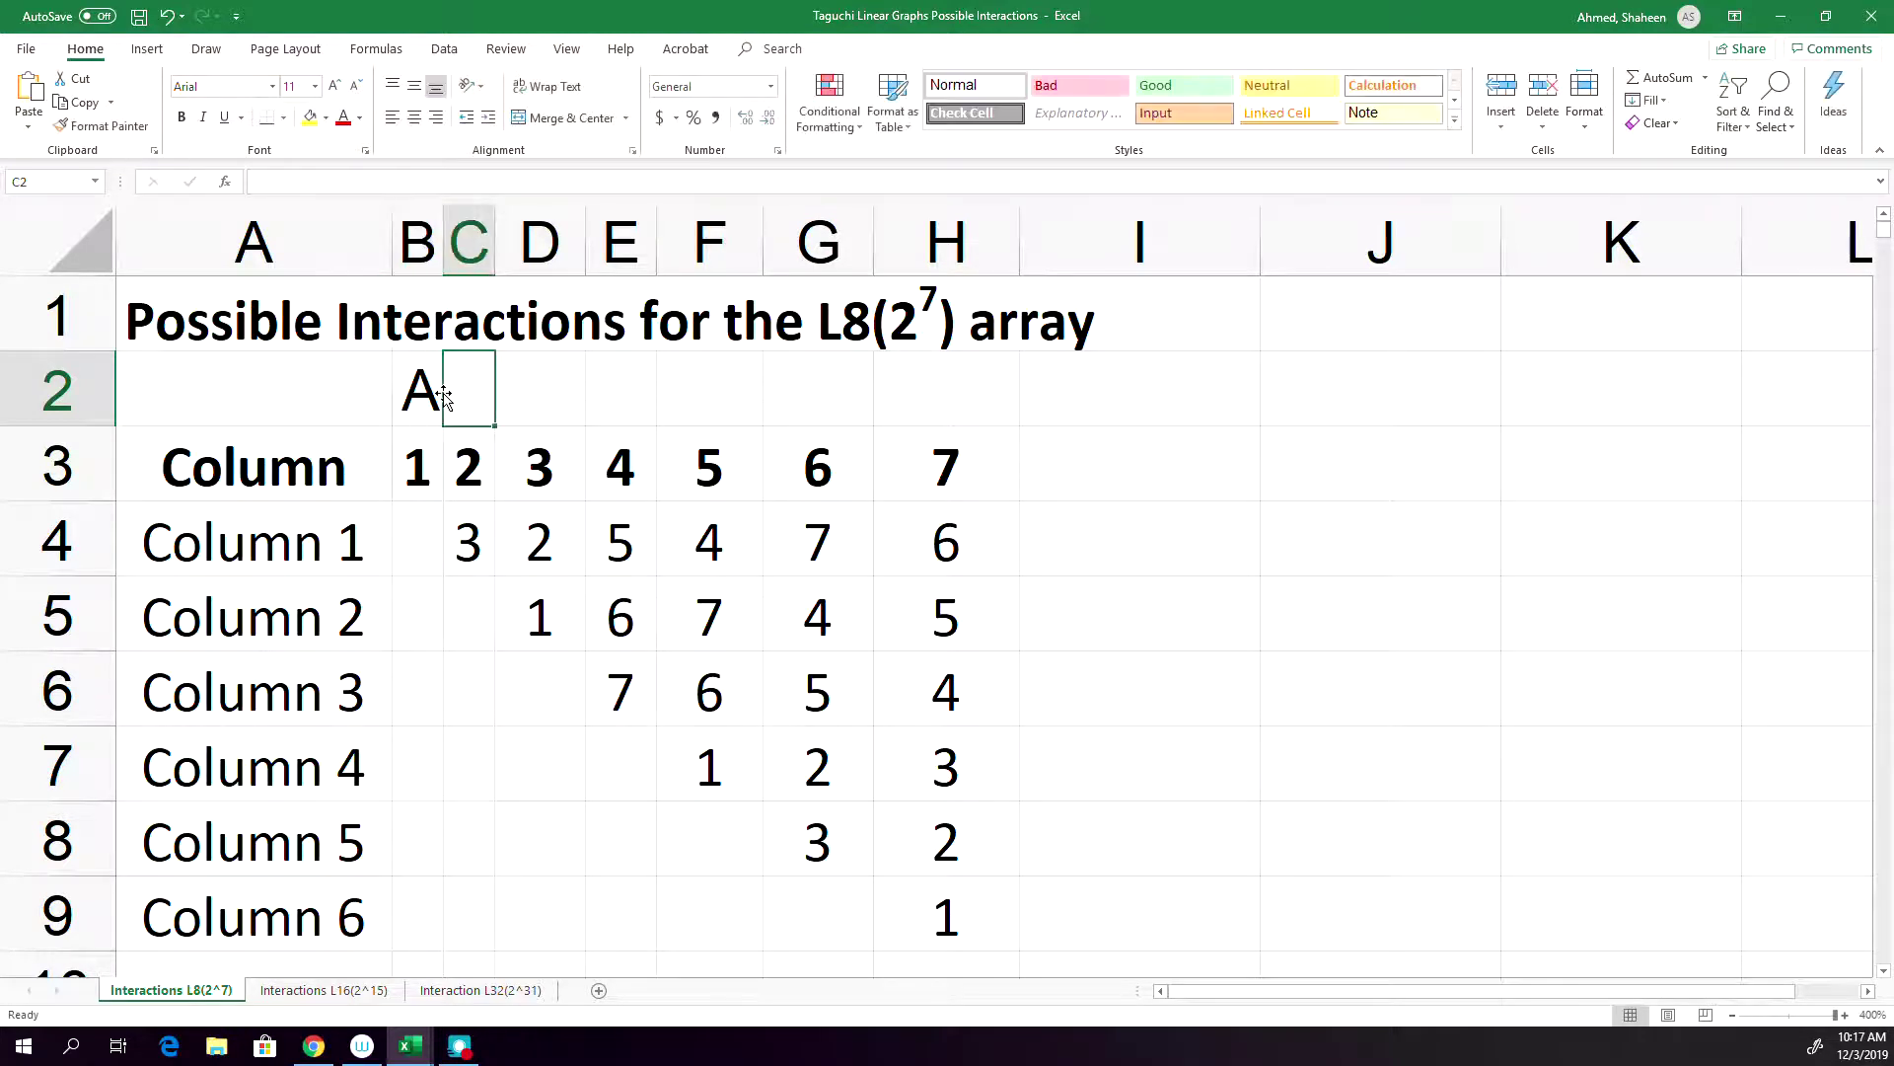
{"action": "type", "text": "B"}
{"action": "key", "text": "Return"}
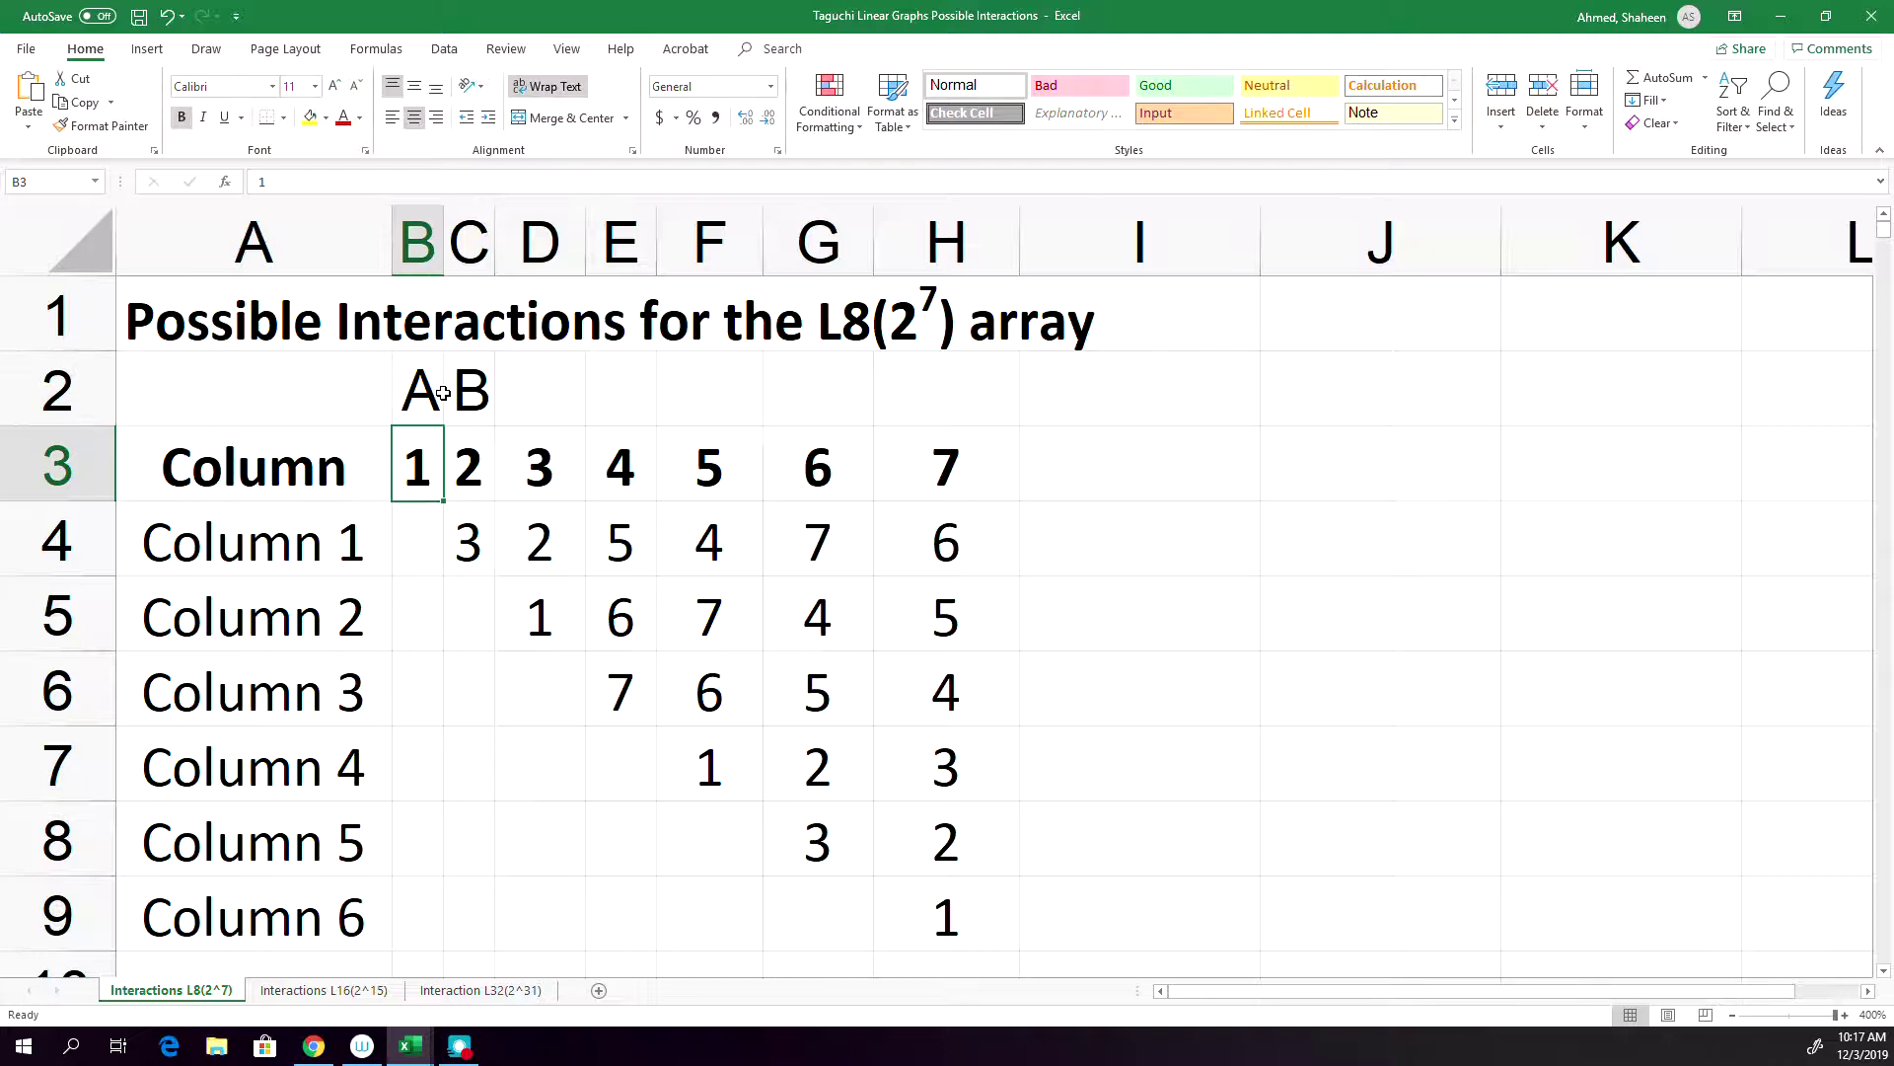
{"action": "left_click", "coordinate": [425, 249]}
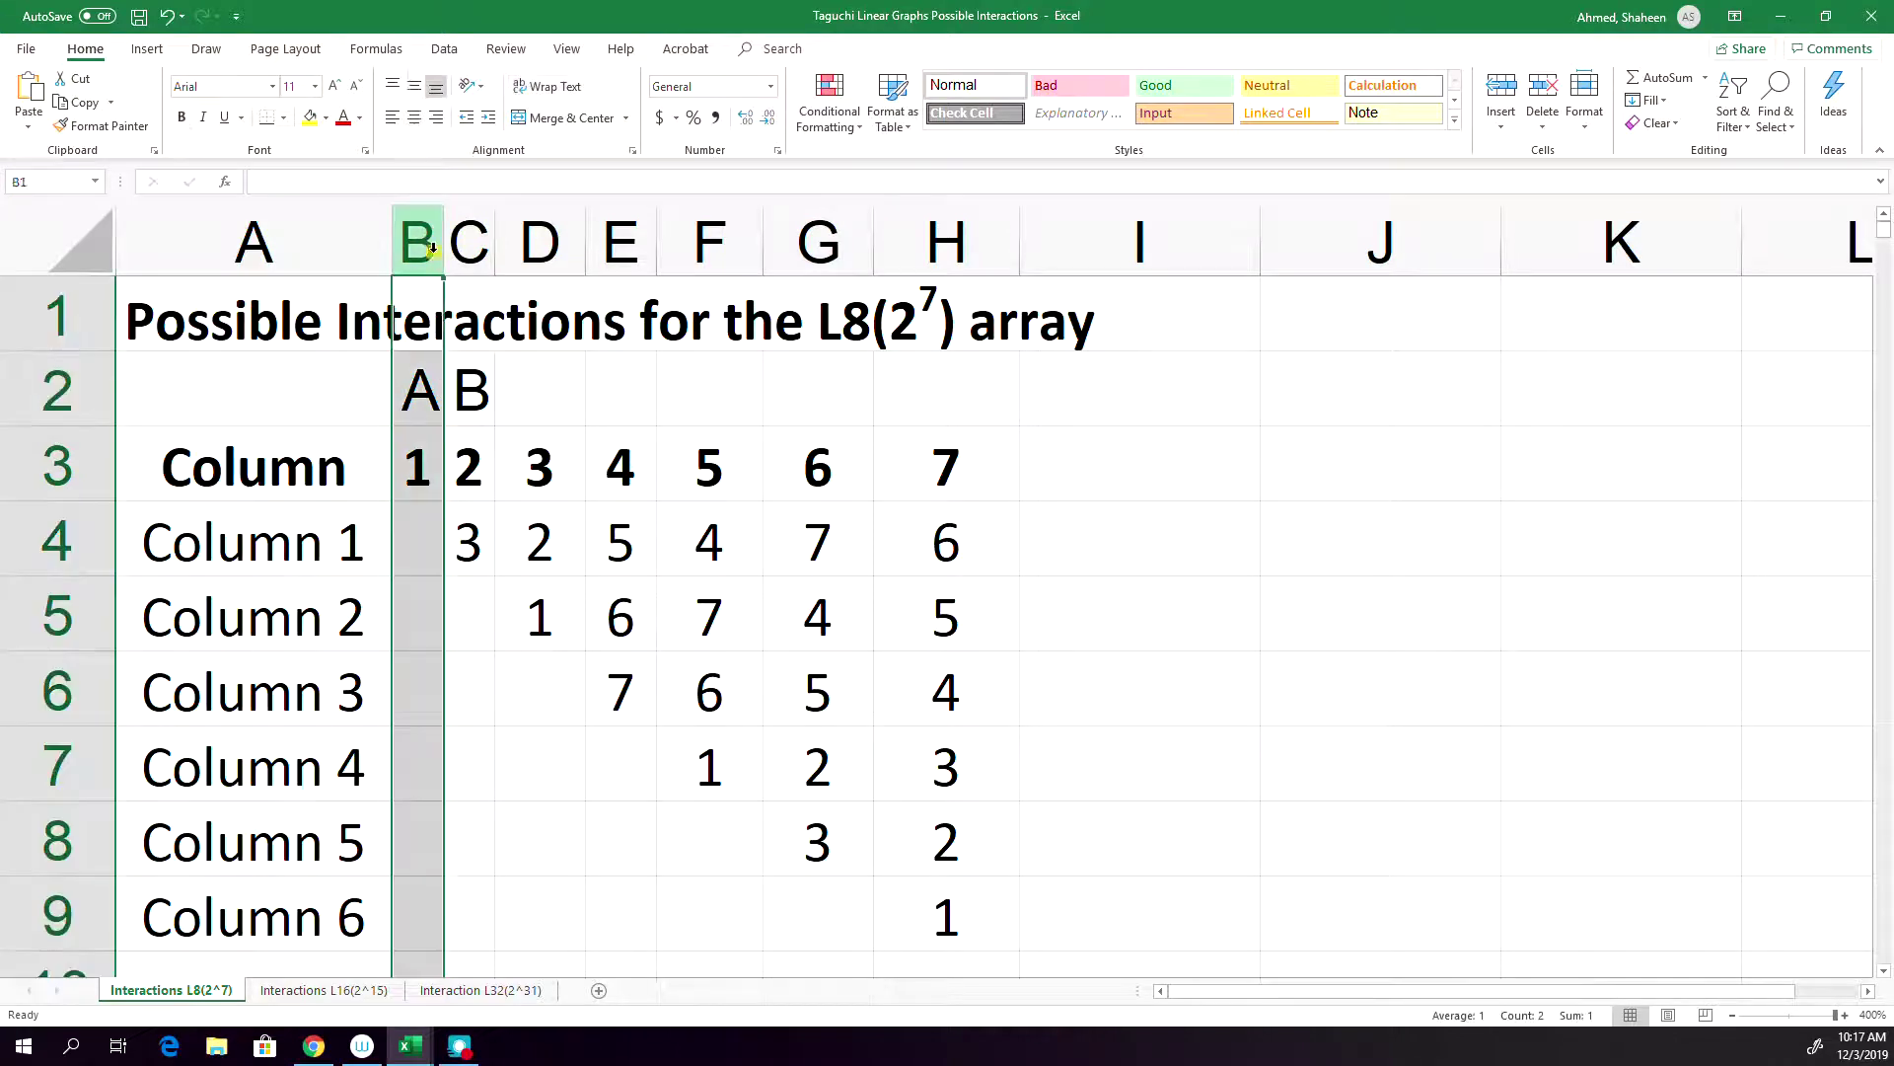
{"action": "left_click_drag", "start_coordinate": [432, 244], "coordinate": [521, 266]}
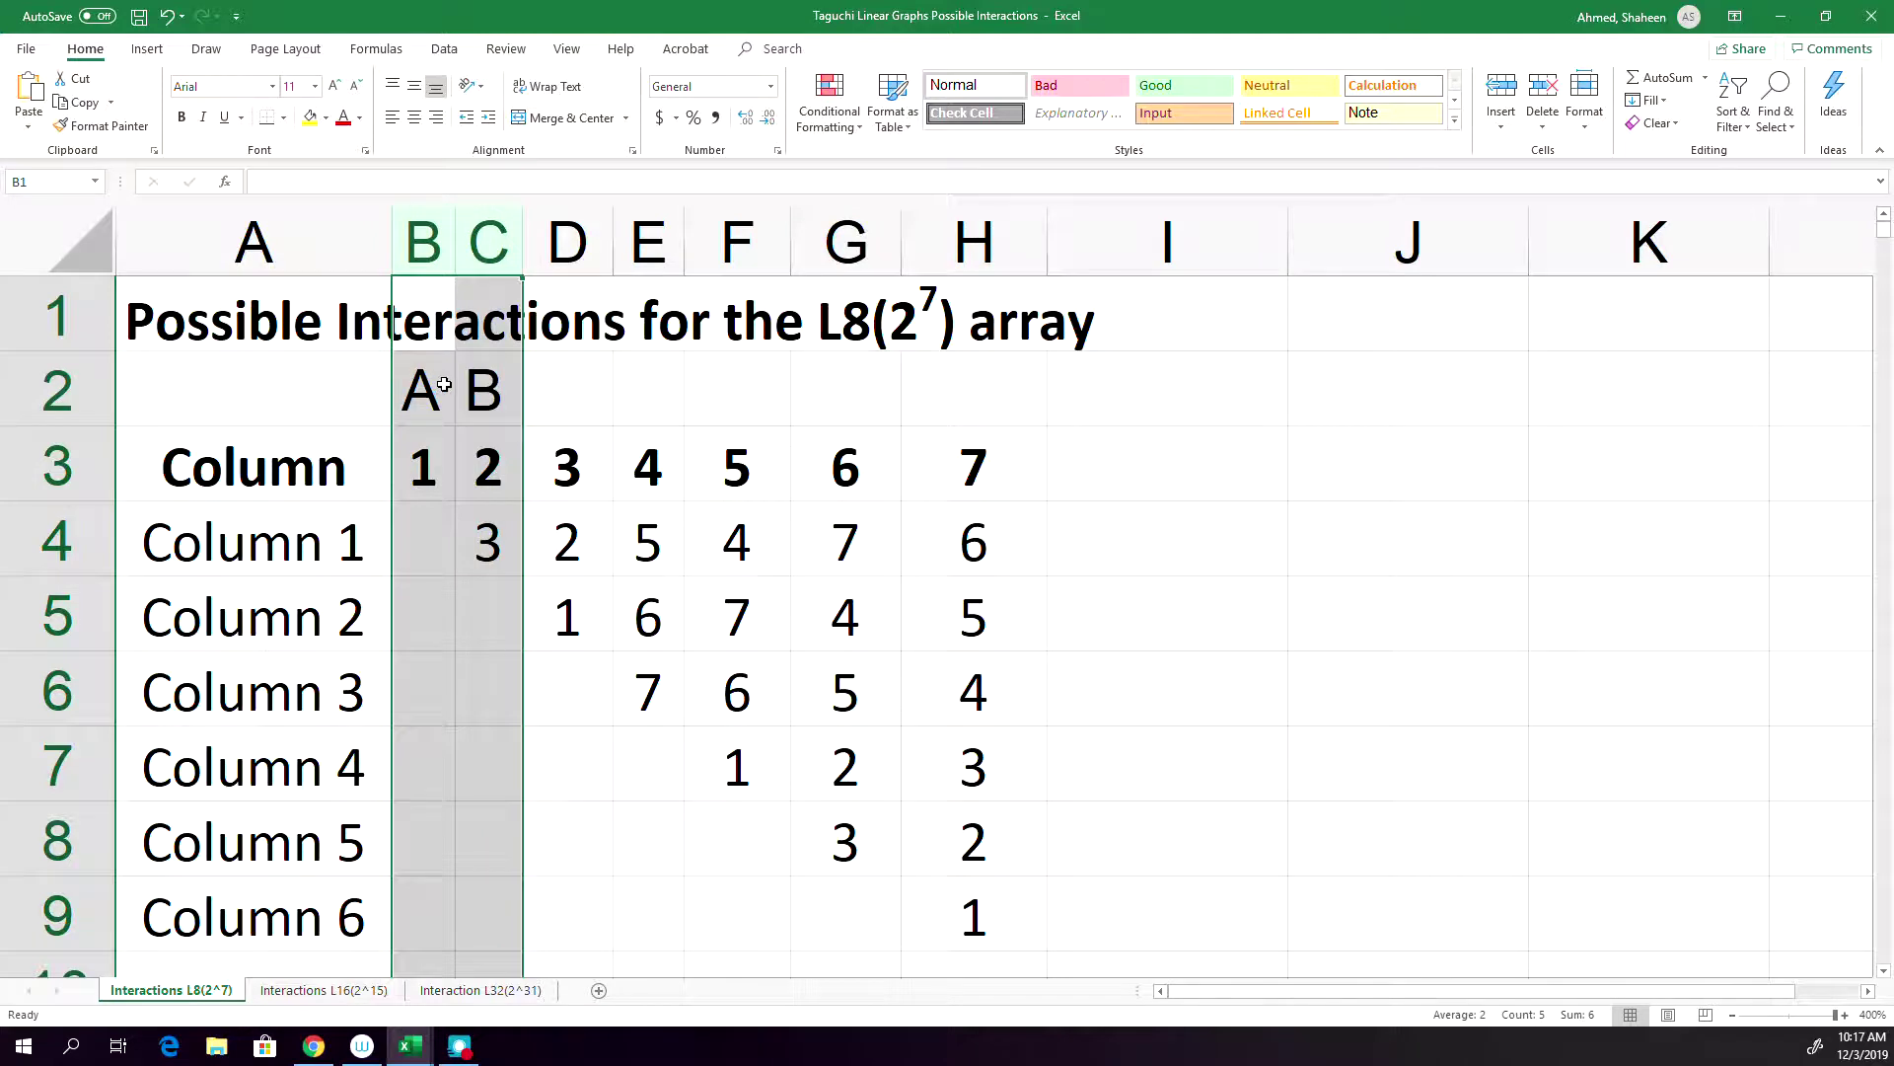
Select the A3:I9 table and highlight column C with the Column 1 row to trace their interaction
{"action": "left_click", "coordinate": [852, 614]}
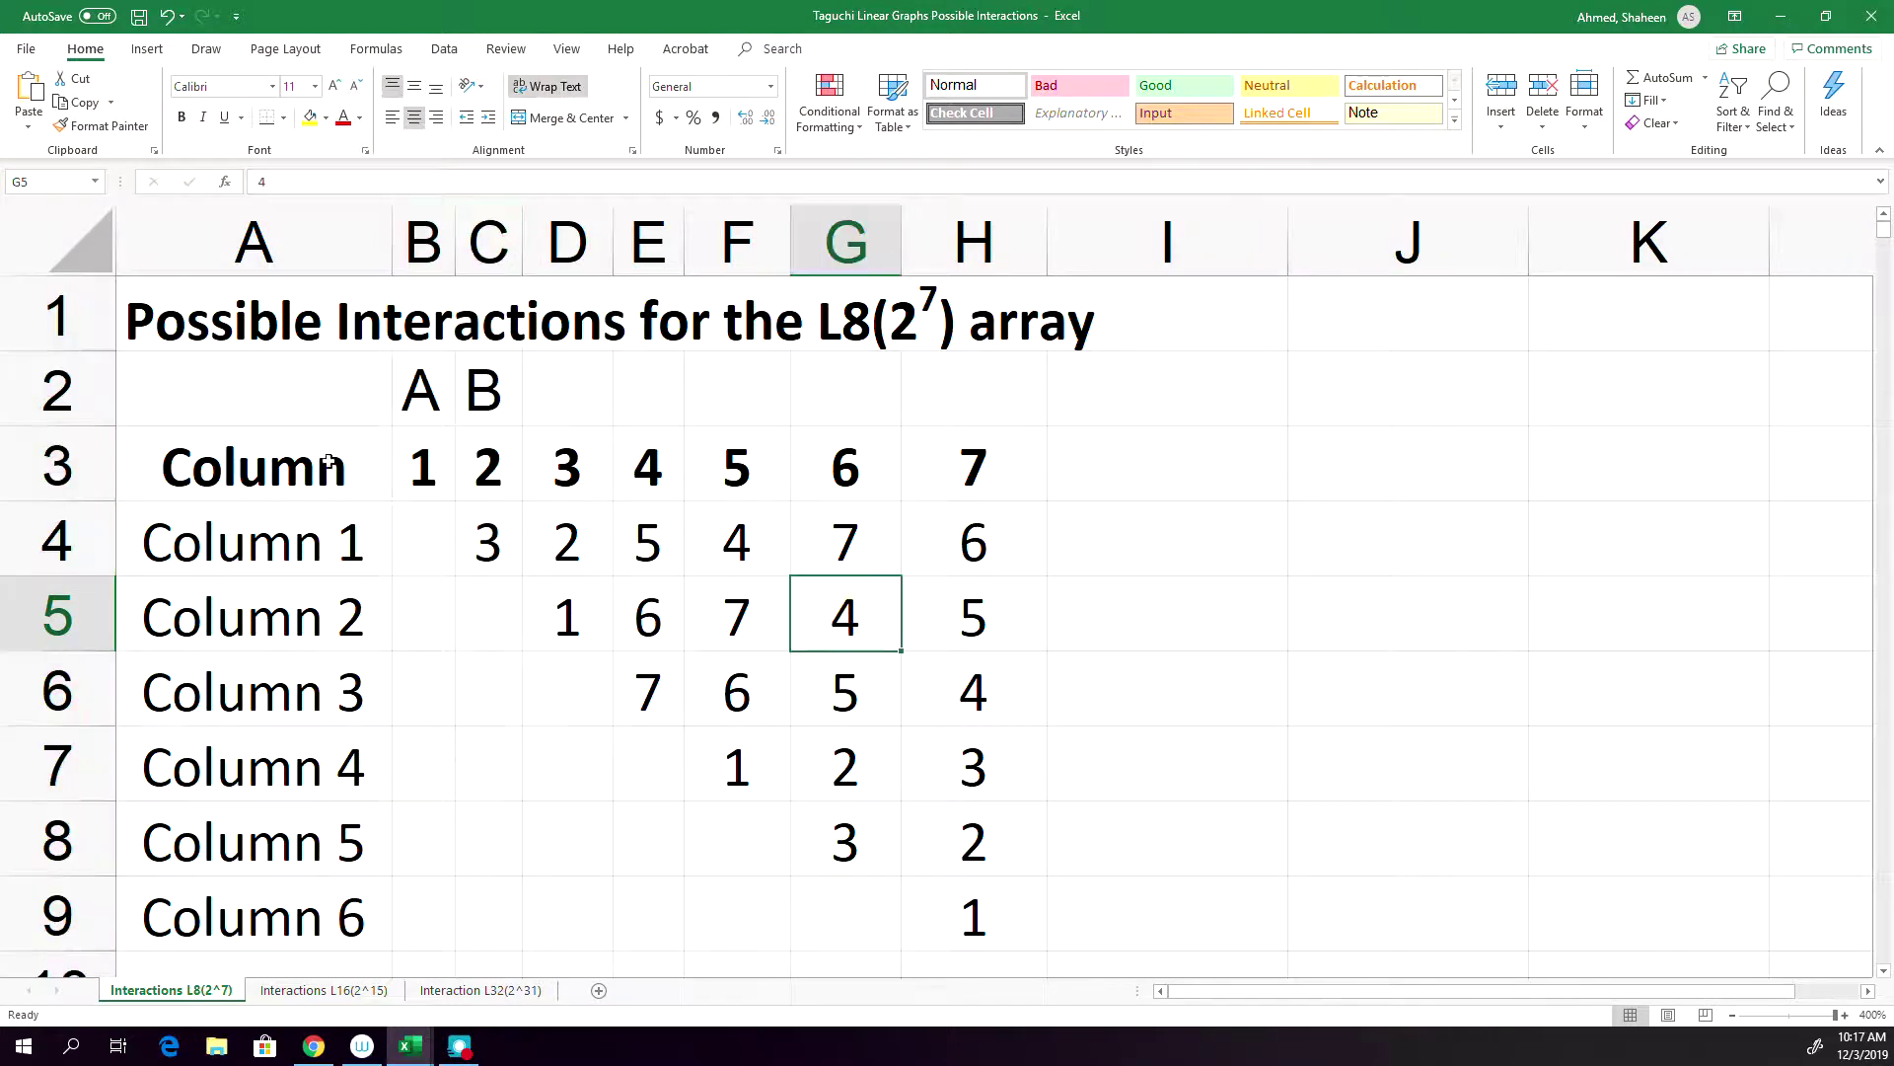
{"action": "left_click_drag", "start_coordinate": [329, 458], "coordinate": [1077, 956]}
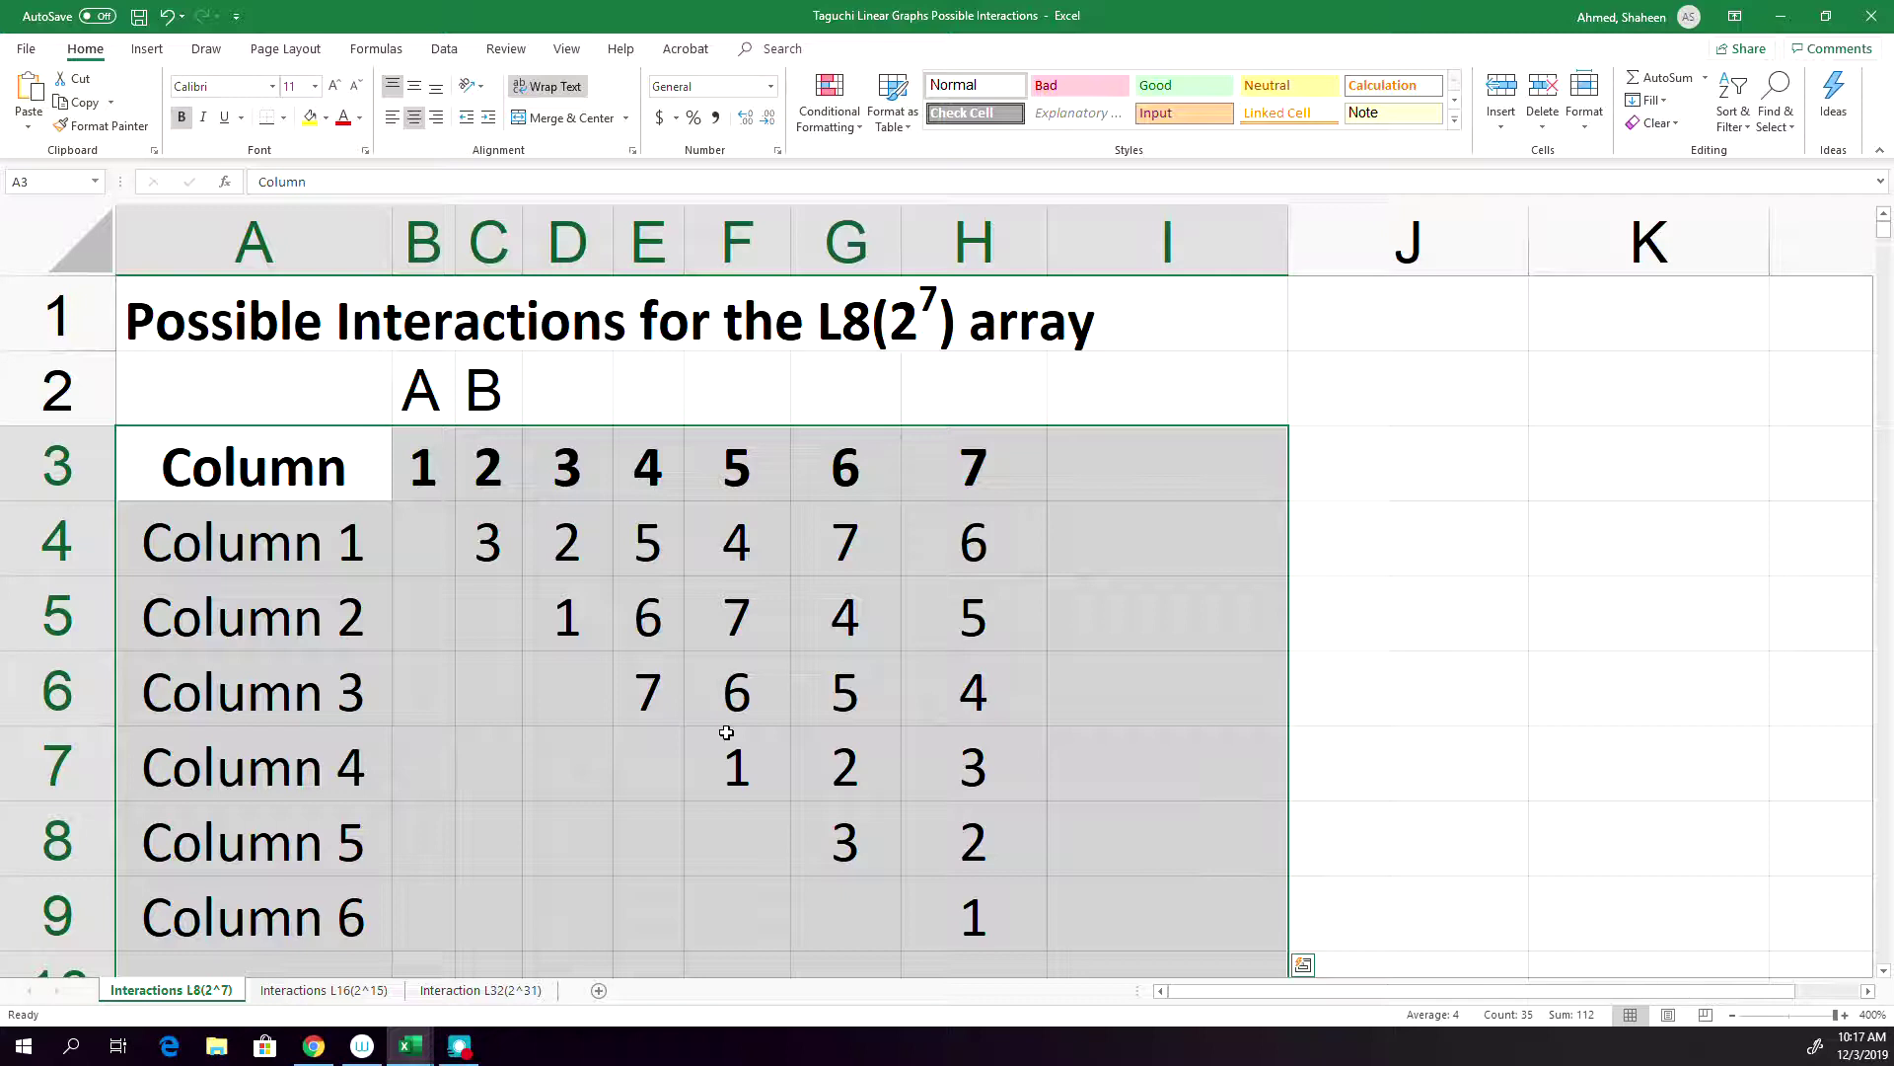
{"action": "left_click", "coordinate": [486, 532]}
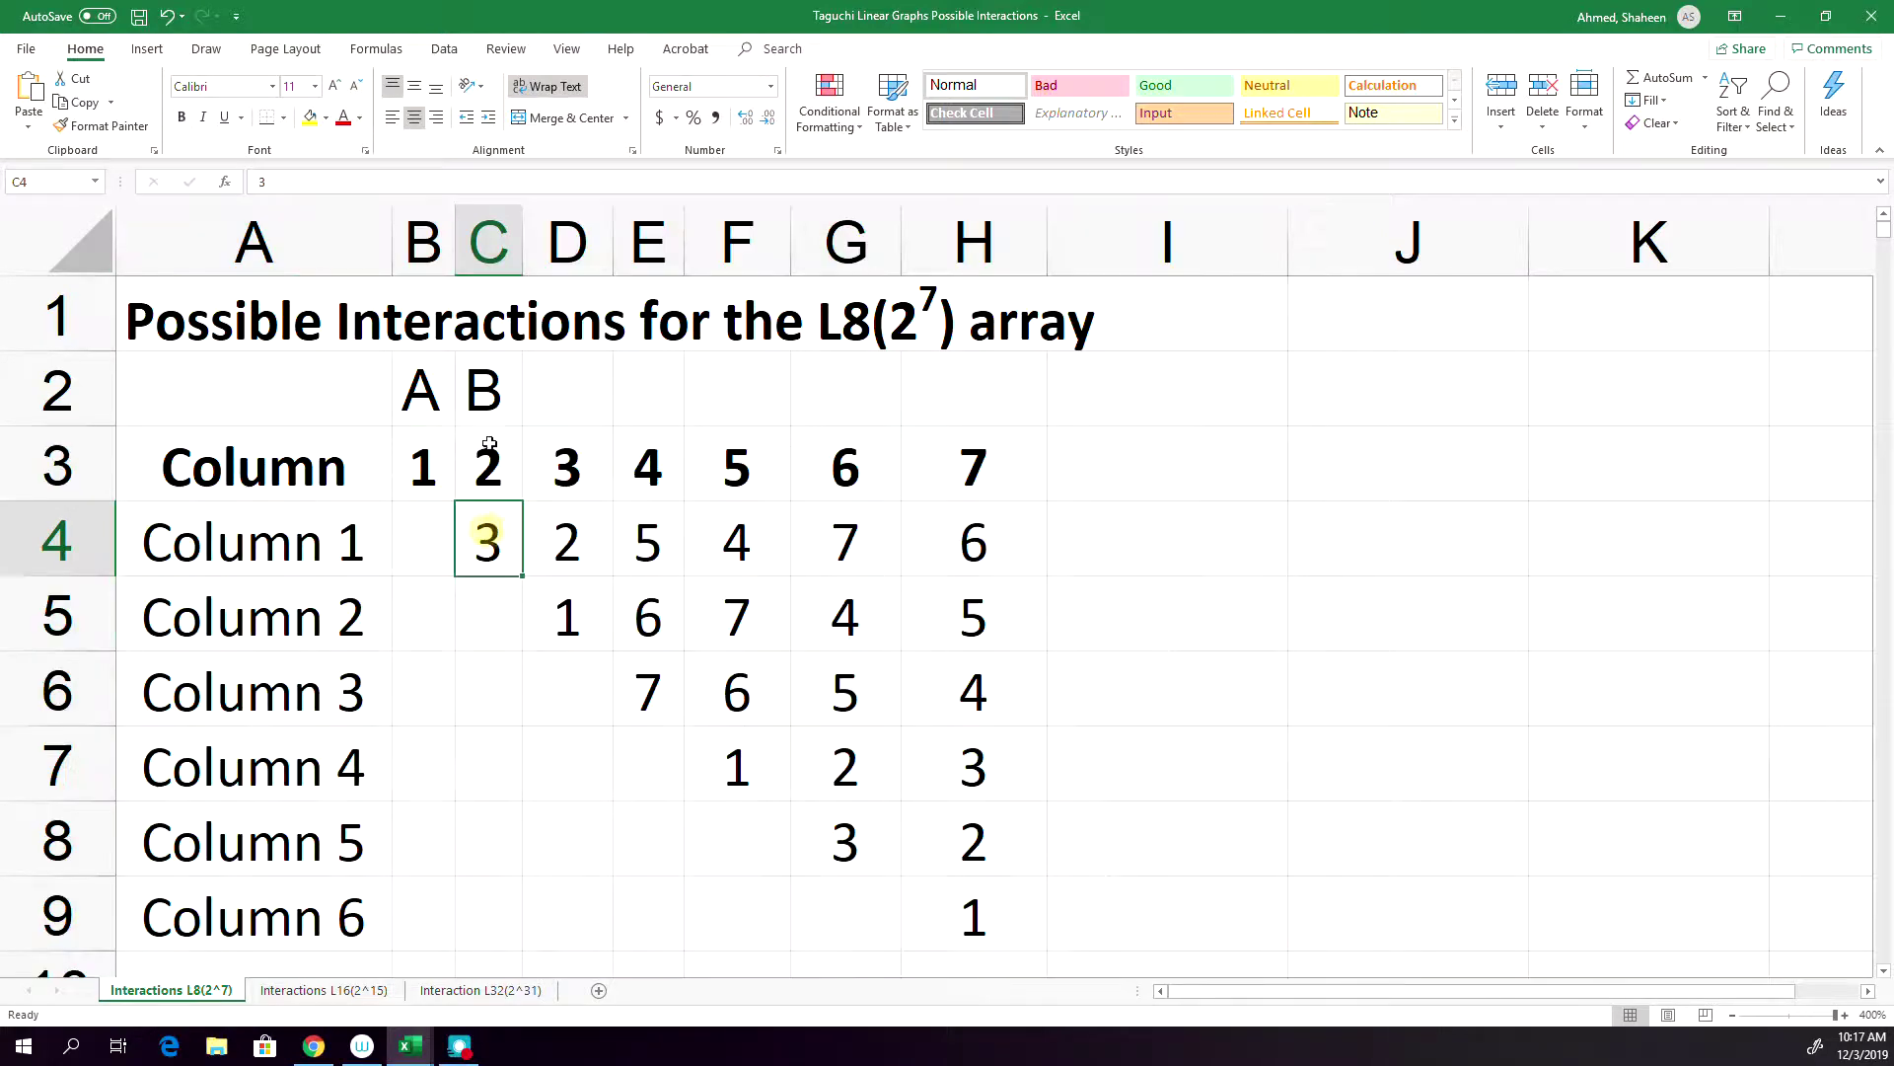
{"action": "left_click", "coordinate": [502, 255]}
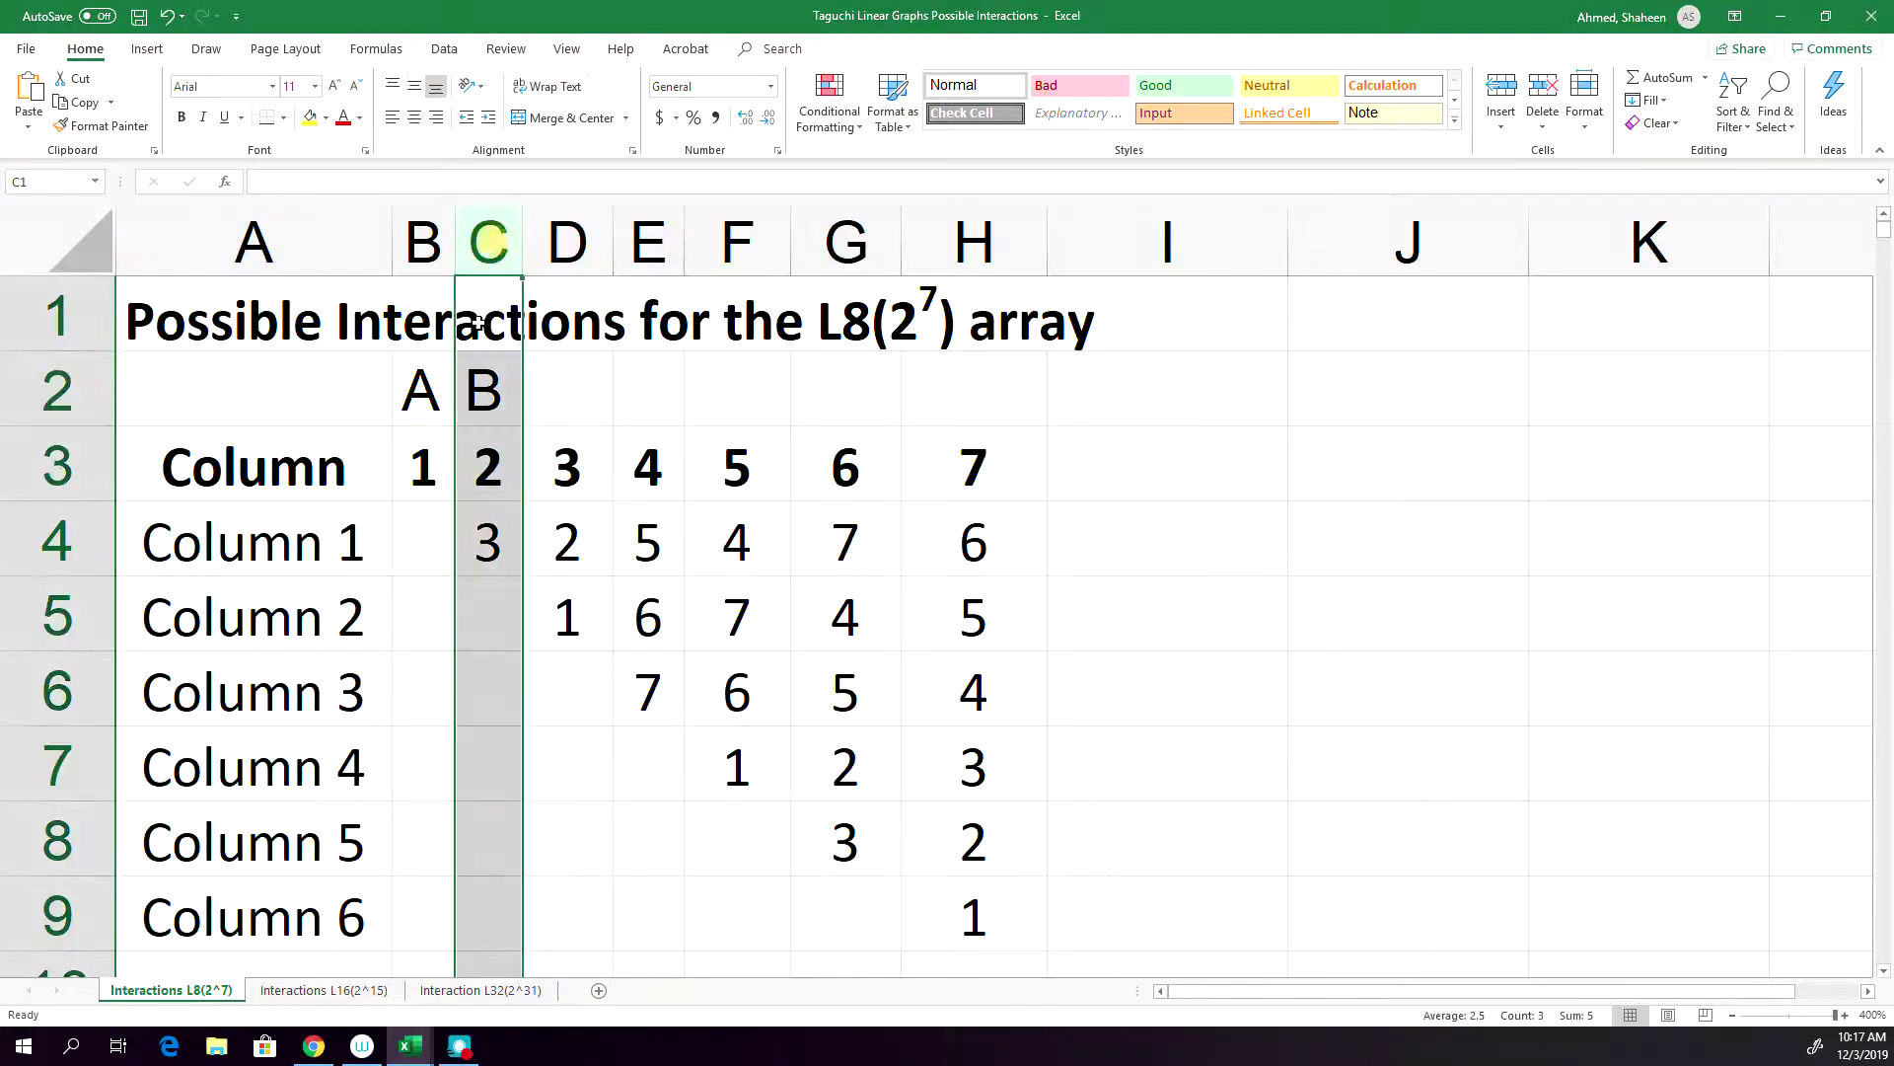
{"action": "left_click", "coordinate": [71, 550], "text": "ctrl"}
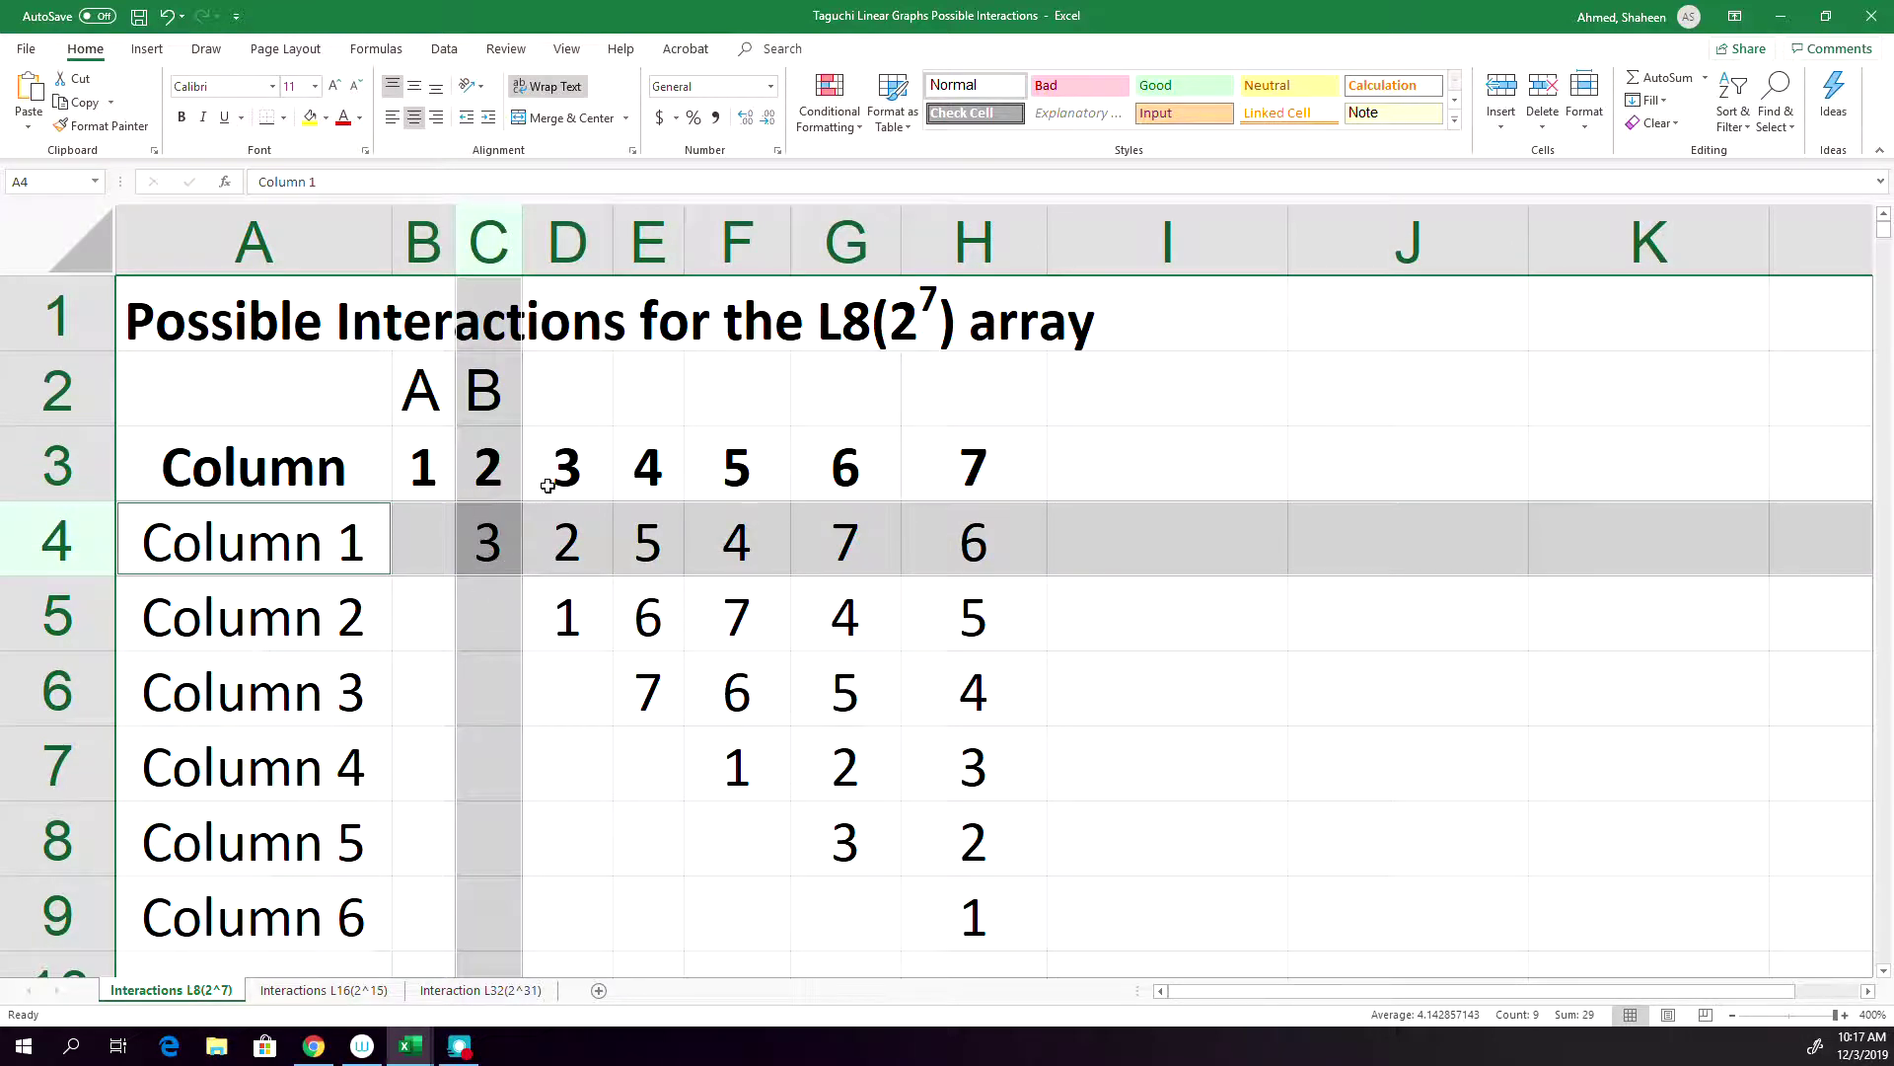
Enter labels AB and C above columns 3 and 4
{"action": "left_click", "coordinate": [581, 398]}
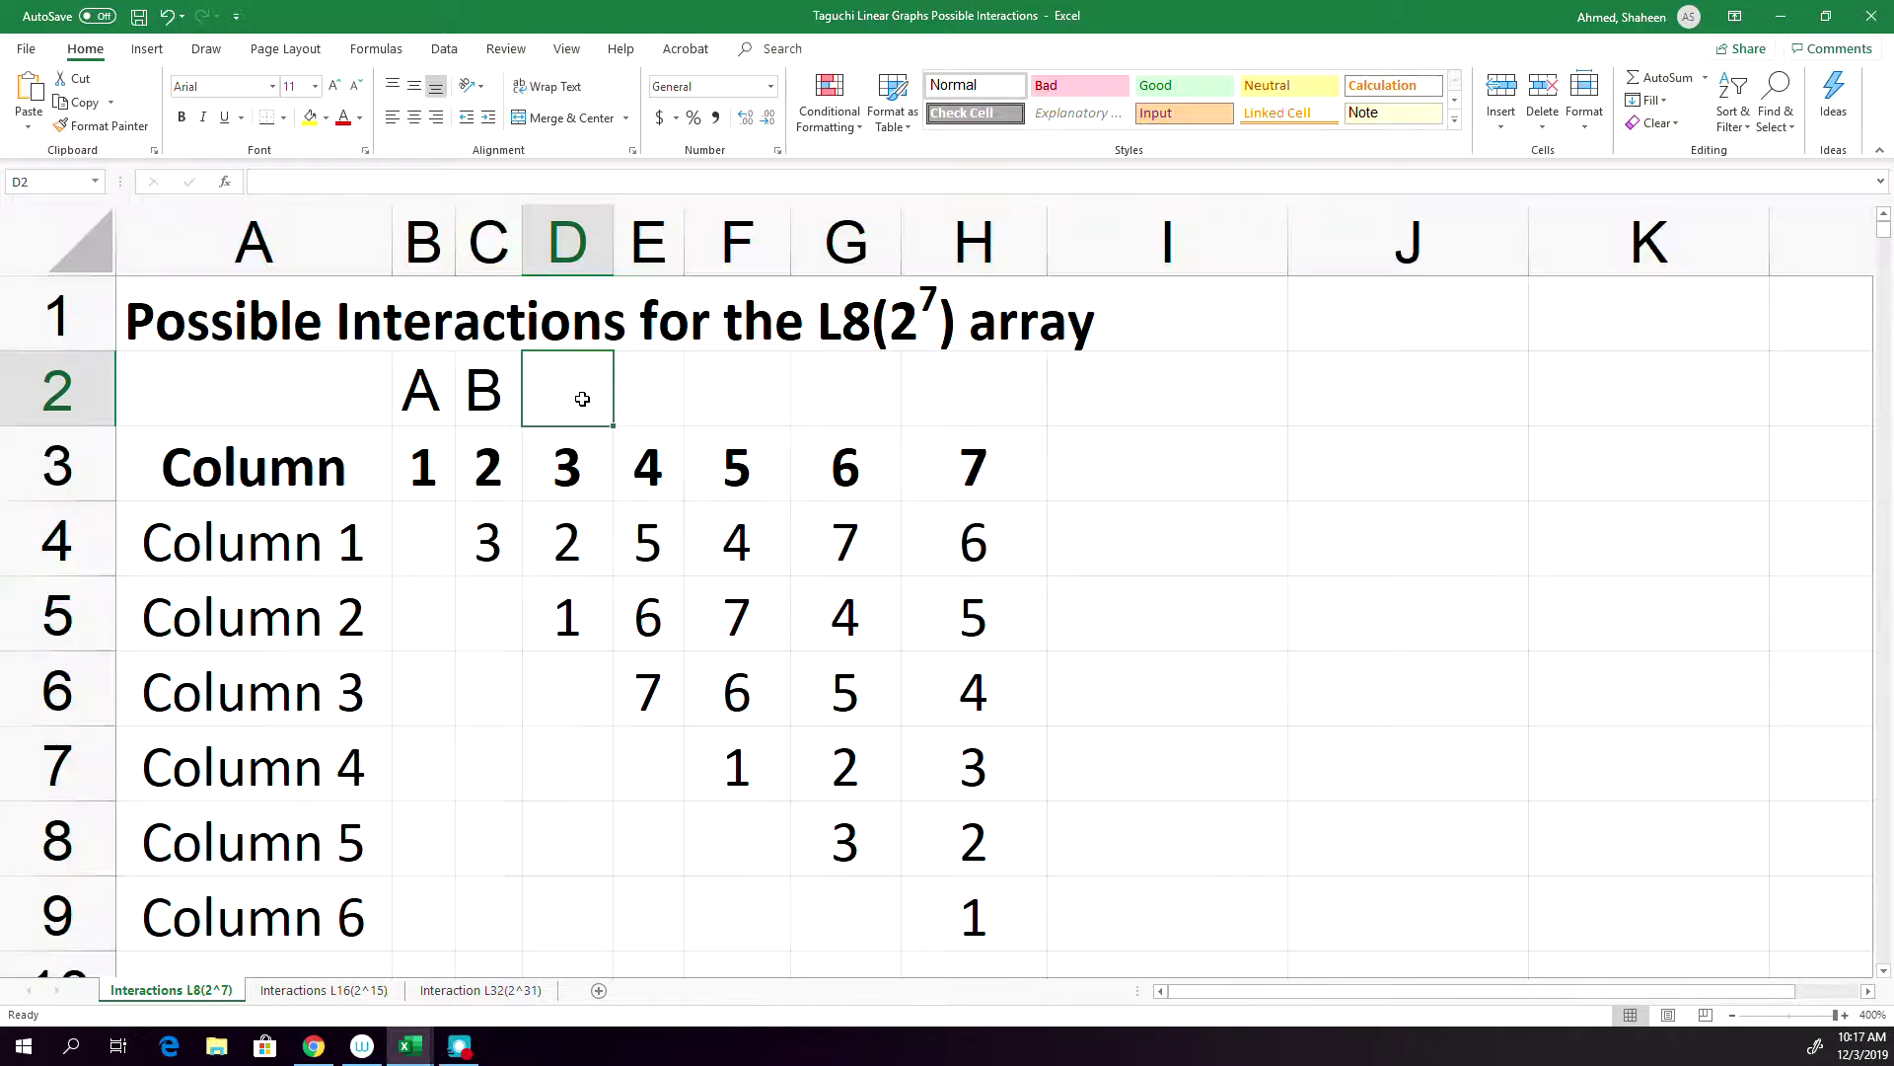
{"action": "type", "text": "AB"}
{"action": "key", "text": "Tab"}
{"action": "type", "text": "C"}
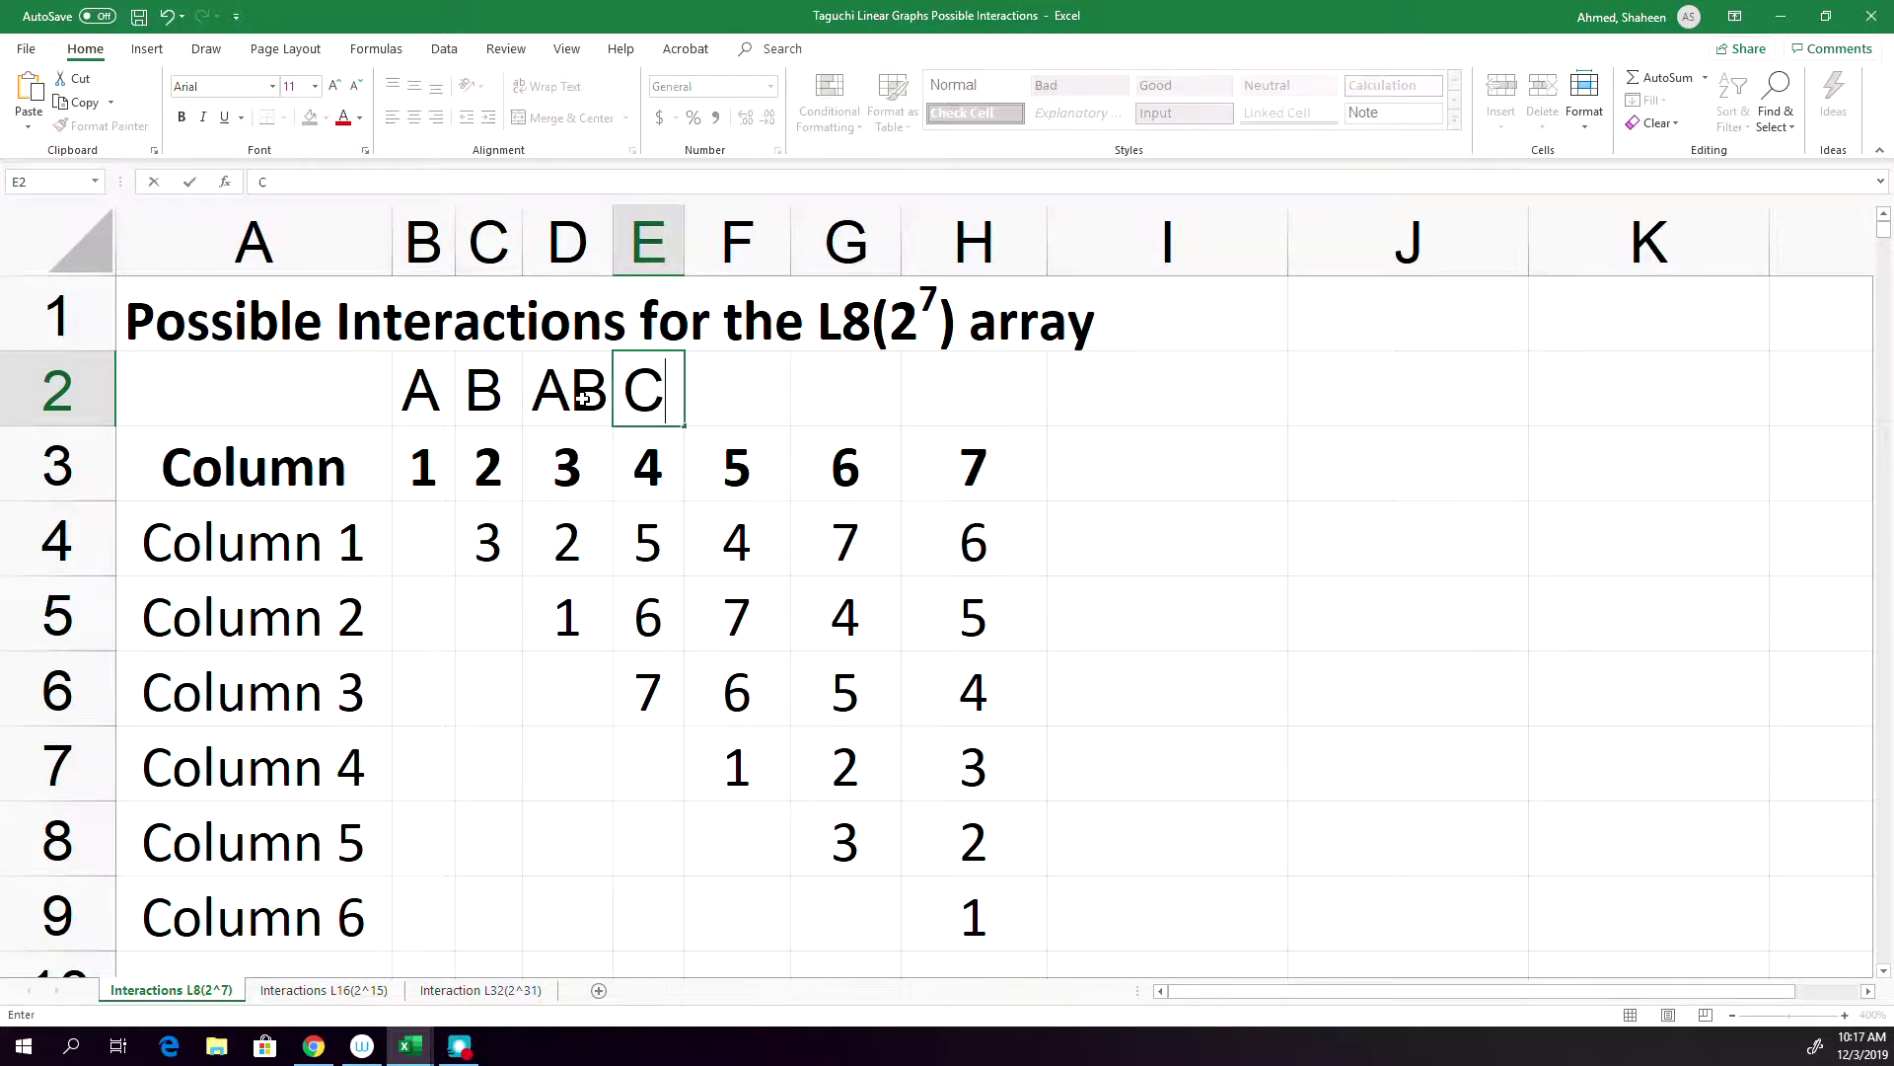
{"action": "key", "text": "Return"}
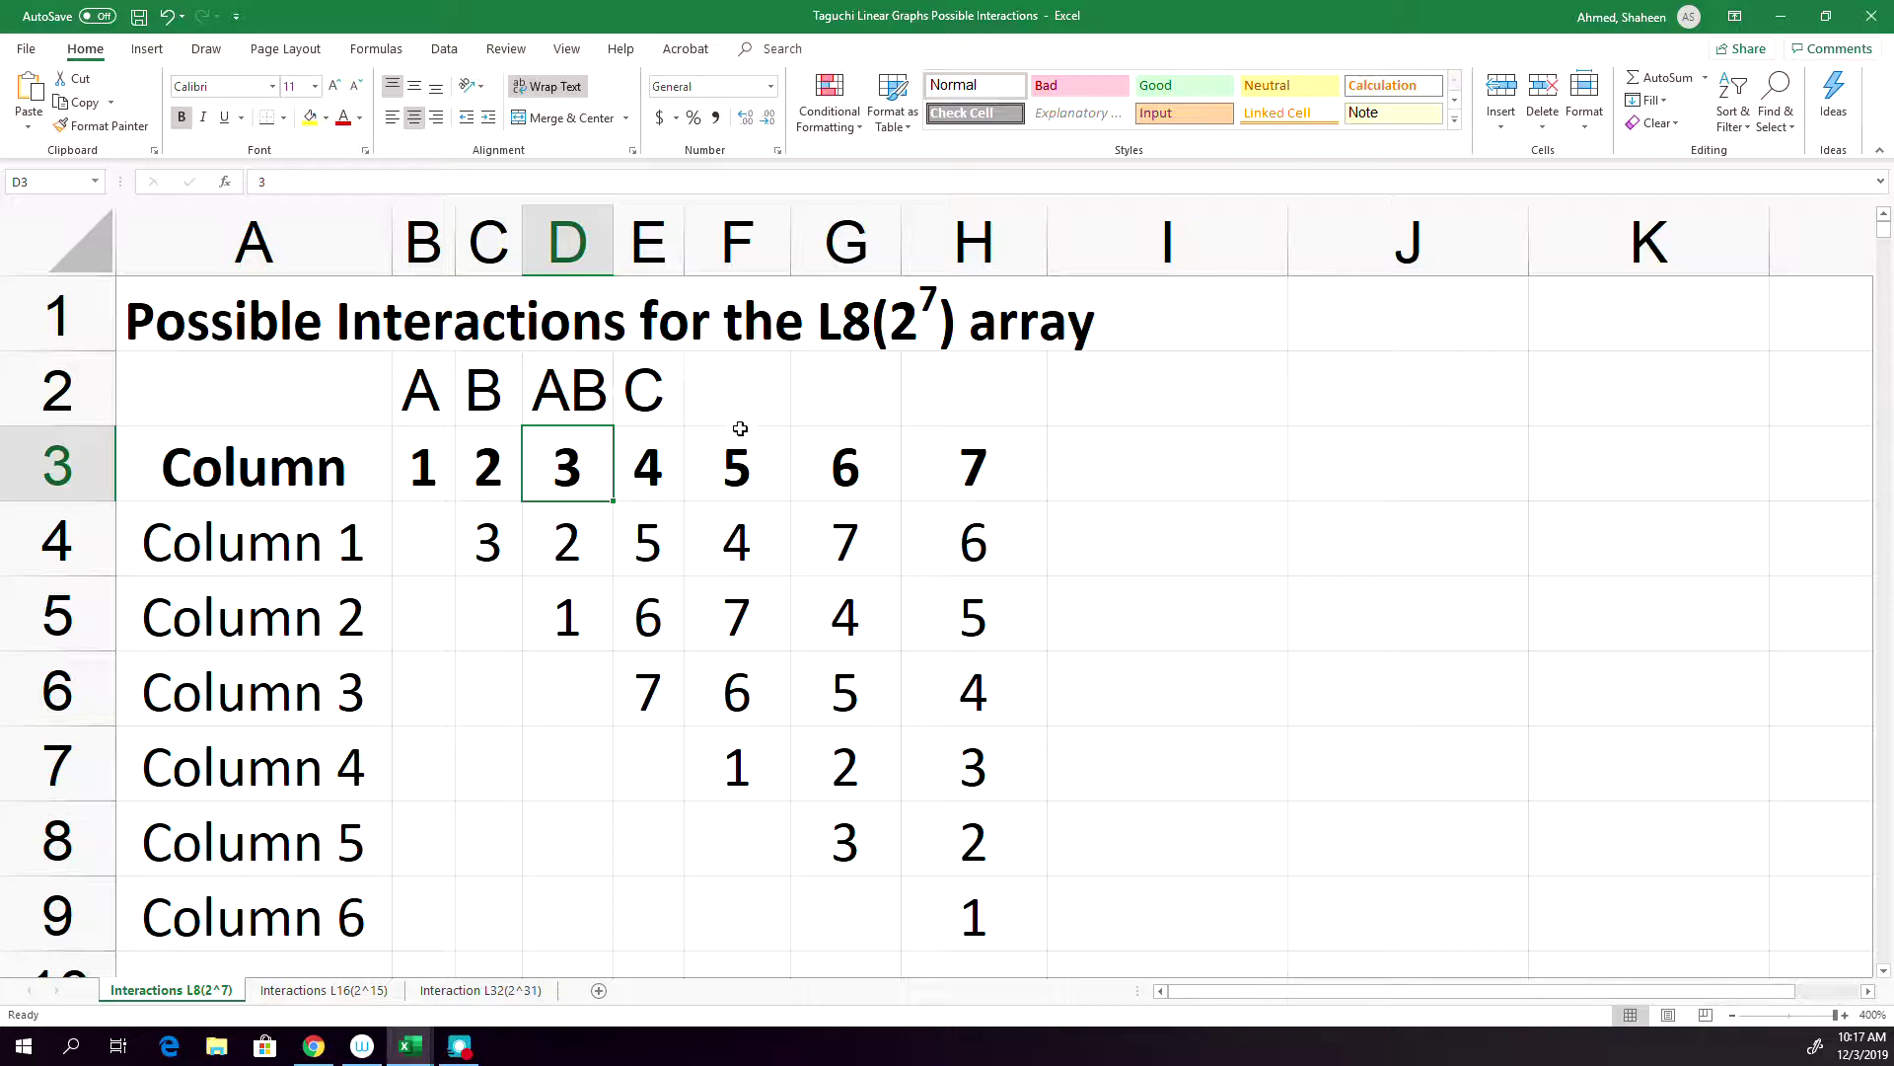
Trace column 4 against the Column 1 row, then label column 5 AC in F2
{"action": "left_click", "coordinate": [656, 207]}
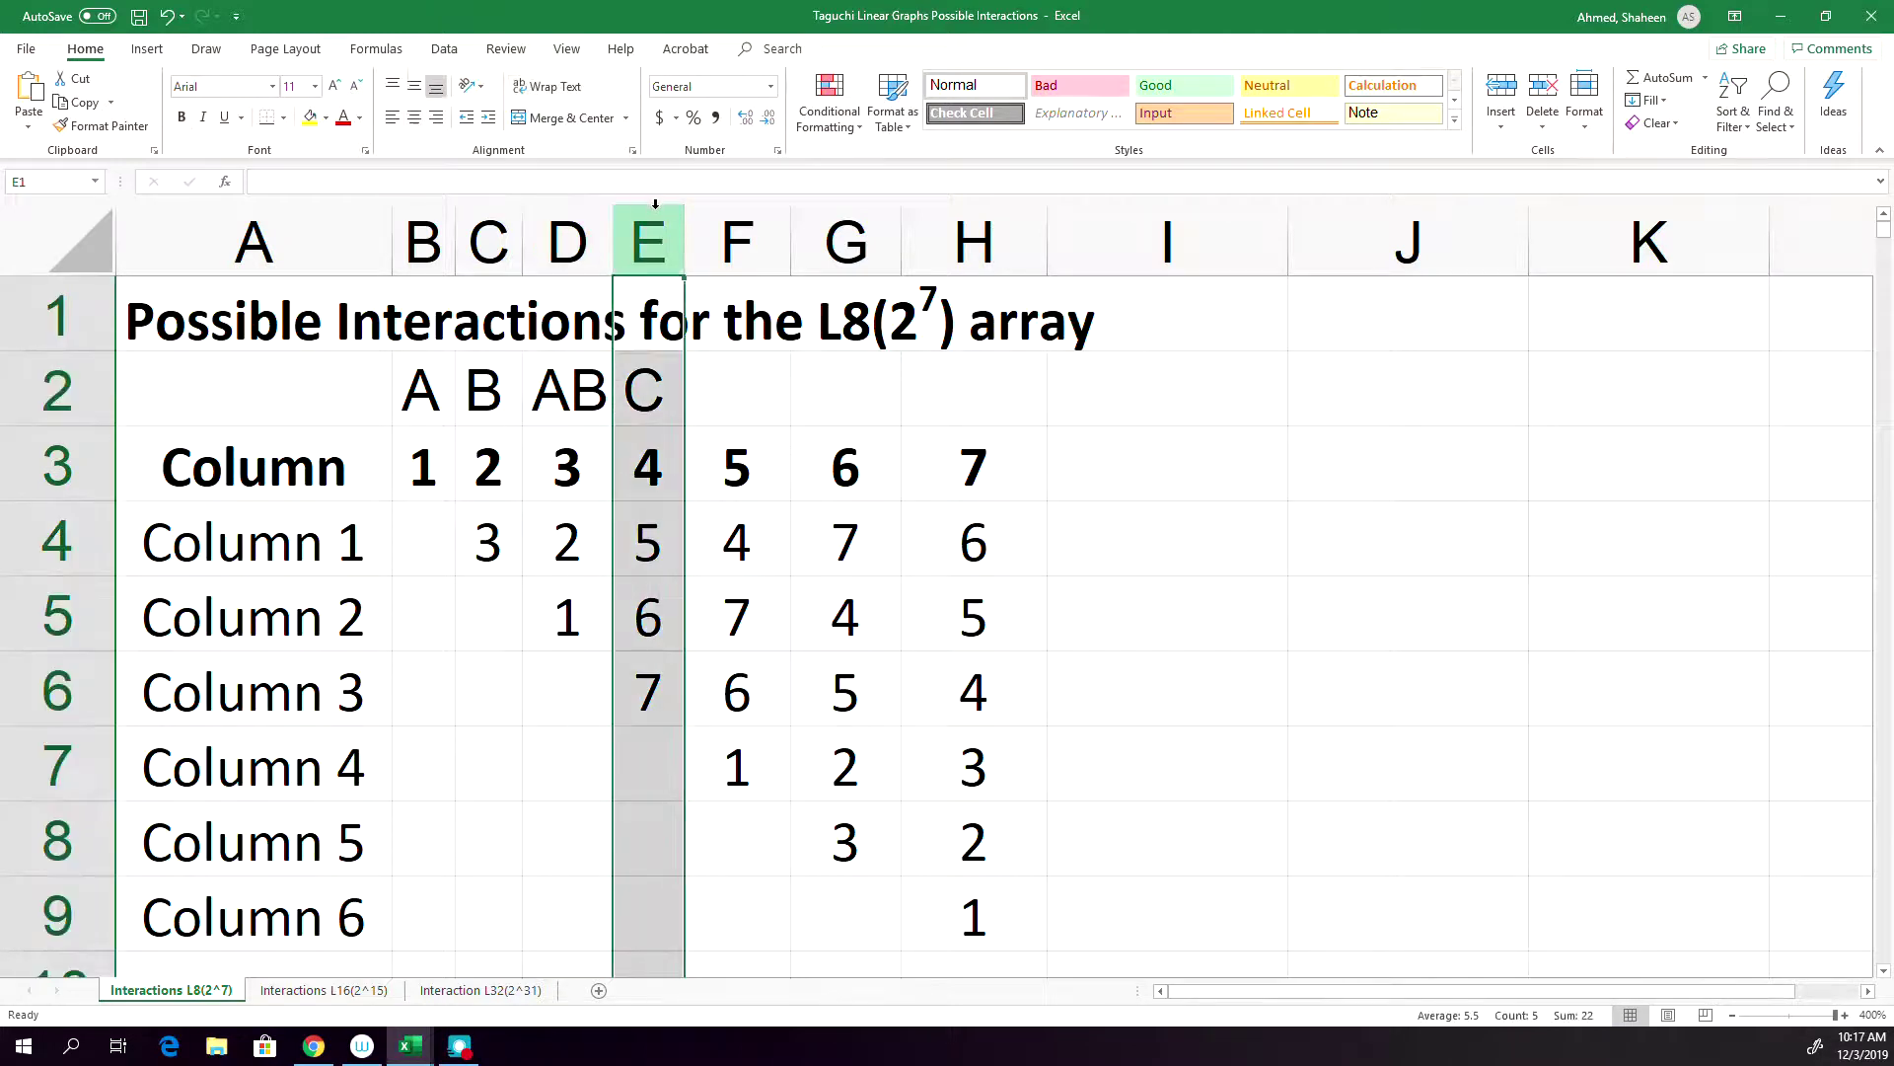
{"action": "left_click", "coordinate": [423, 237], "text": "ctrl"}
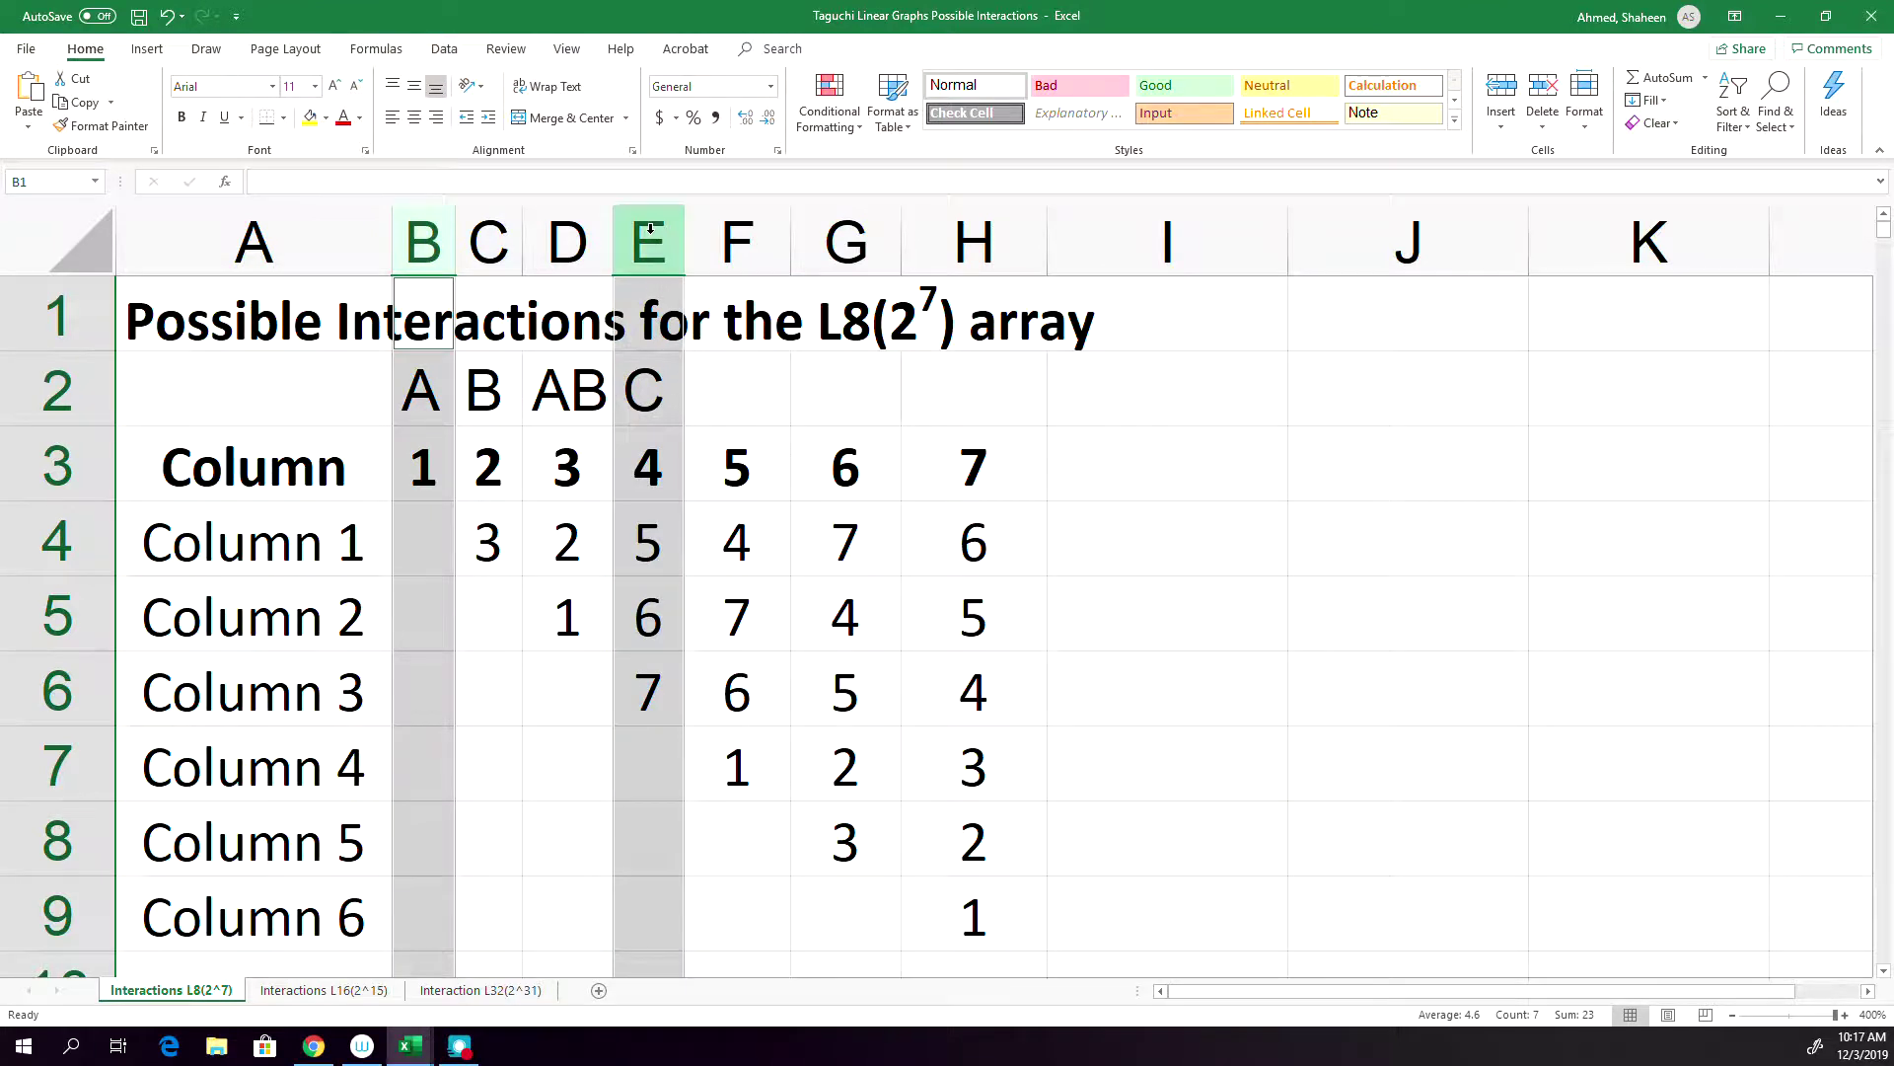
{"action": "left_click", "coordinate": [648, 225]}
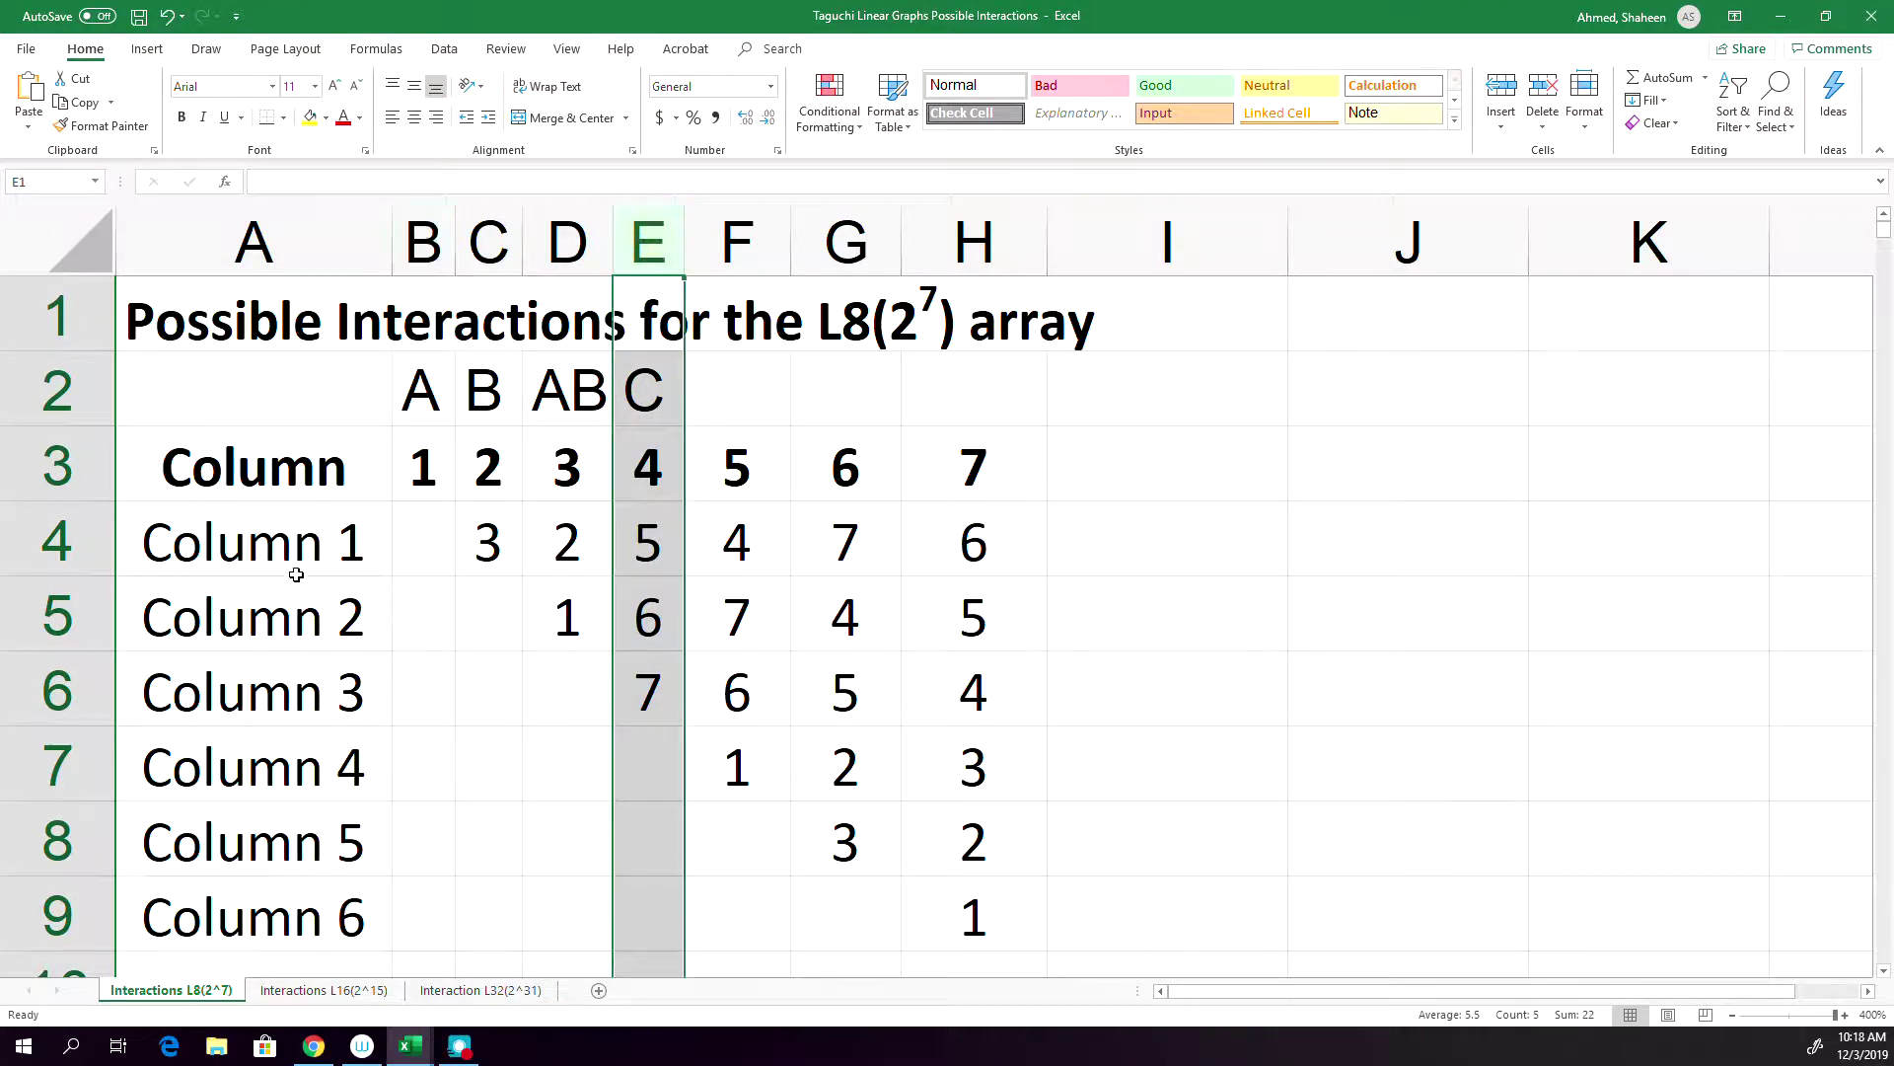
{"action": "left_click", "coordinate": [67, 541], "text": "ctrl"}
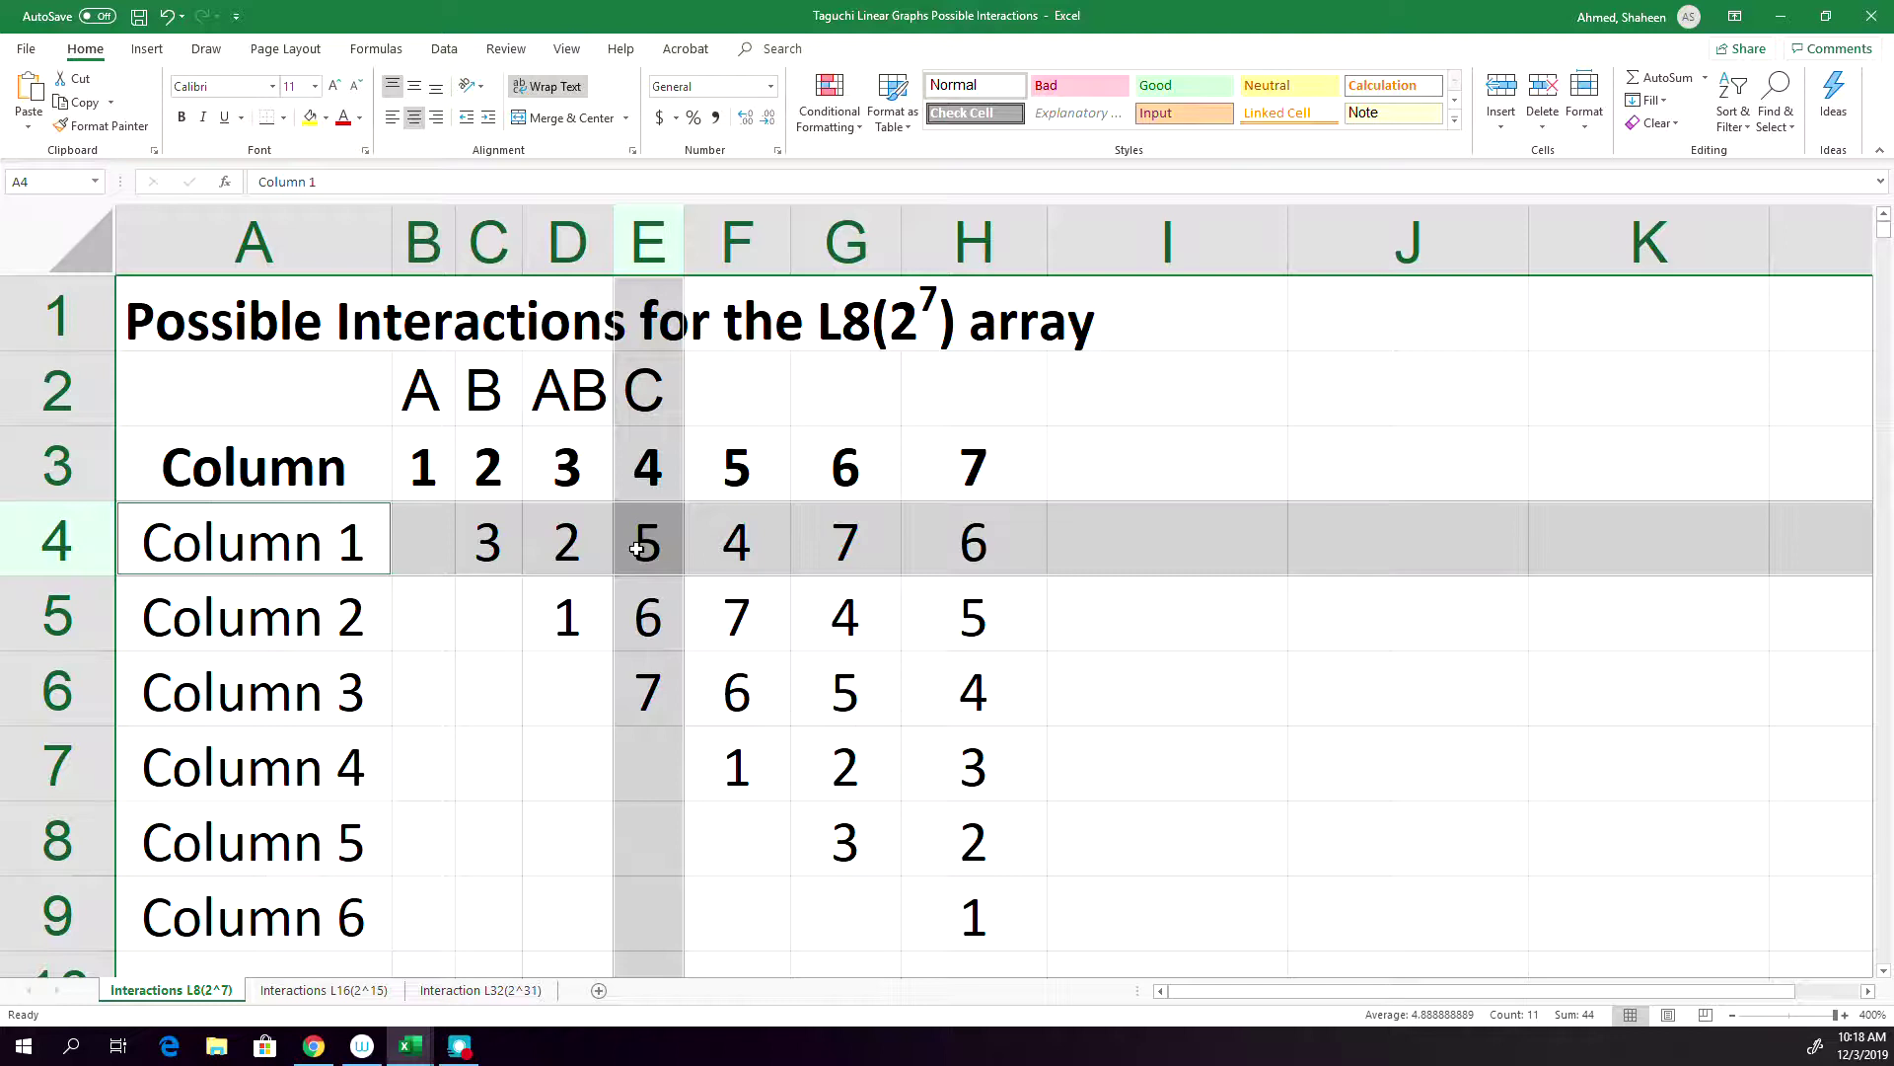
{"action": "left_click", "coordinate": [741, 405]}
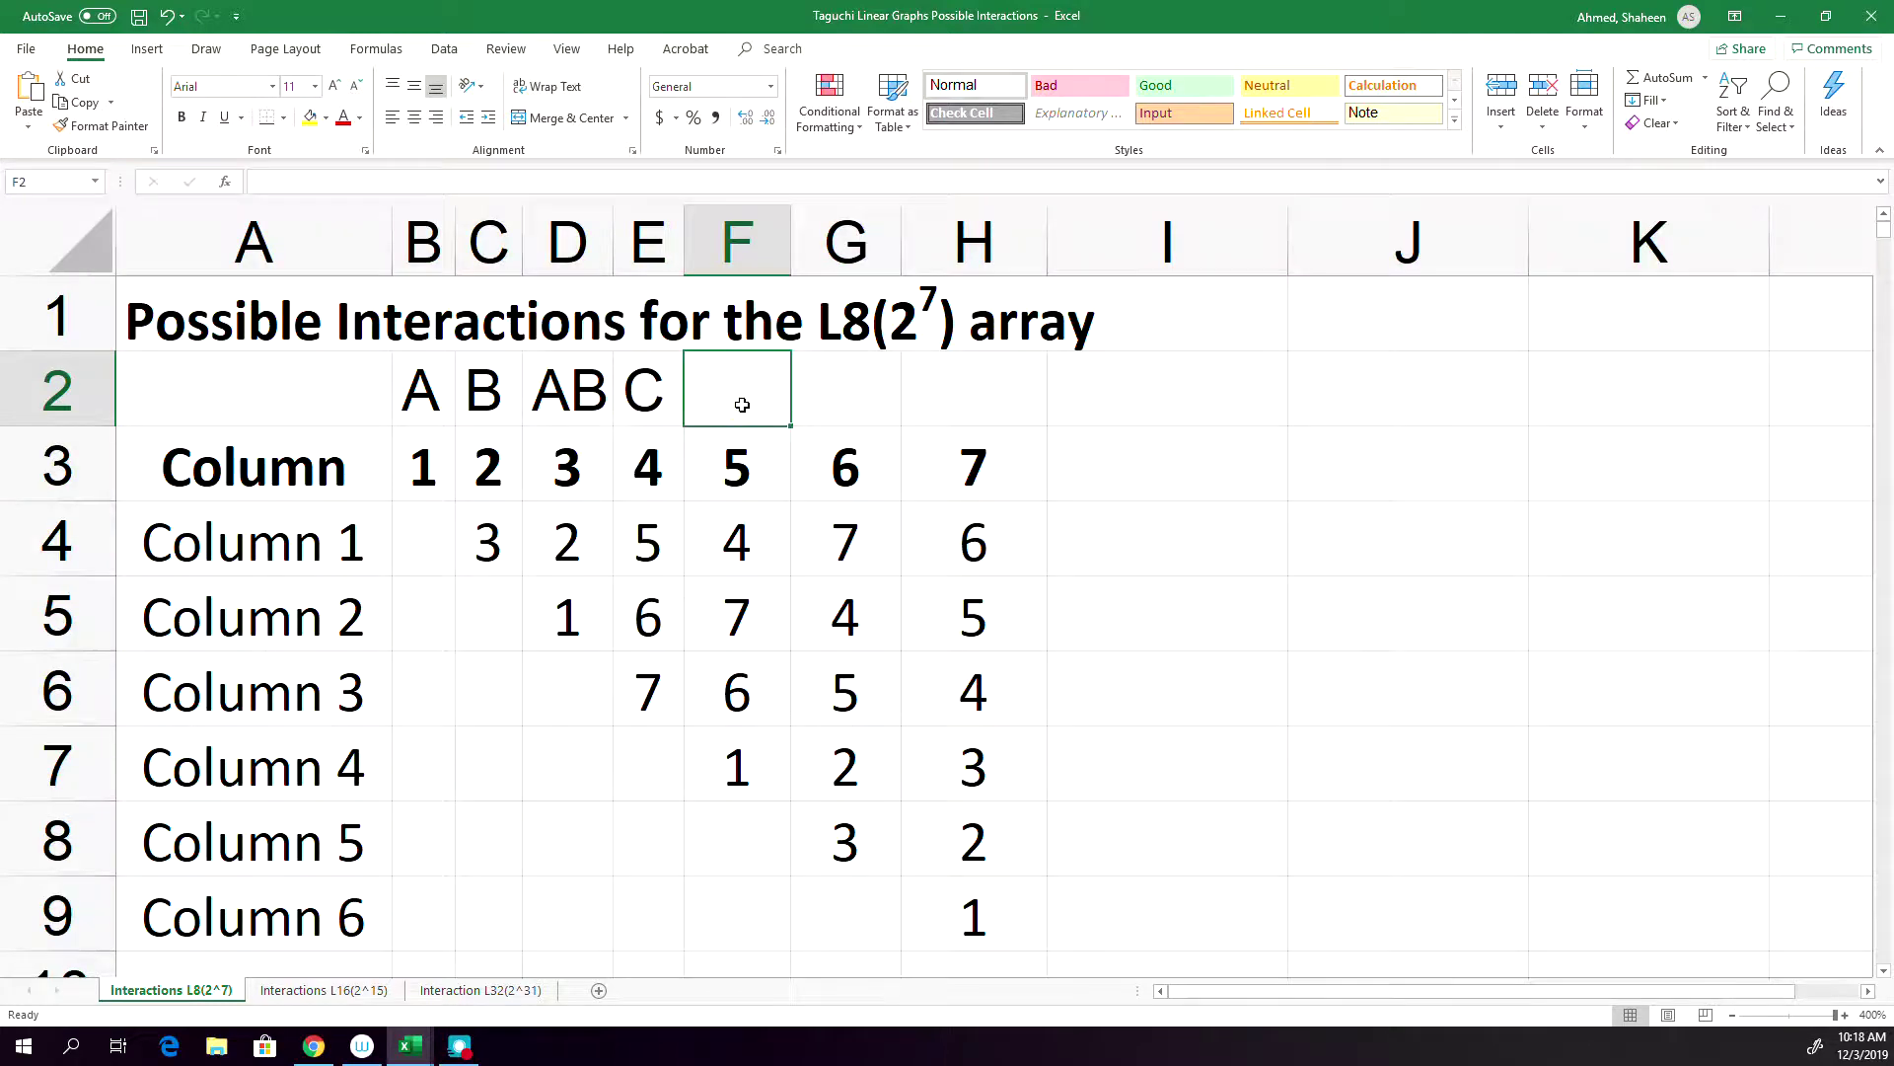
{"action": "type", "text": "AC"}
{"action": "key", "text": "Return"}
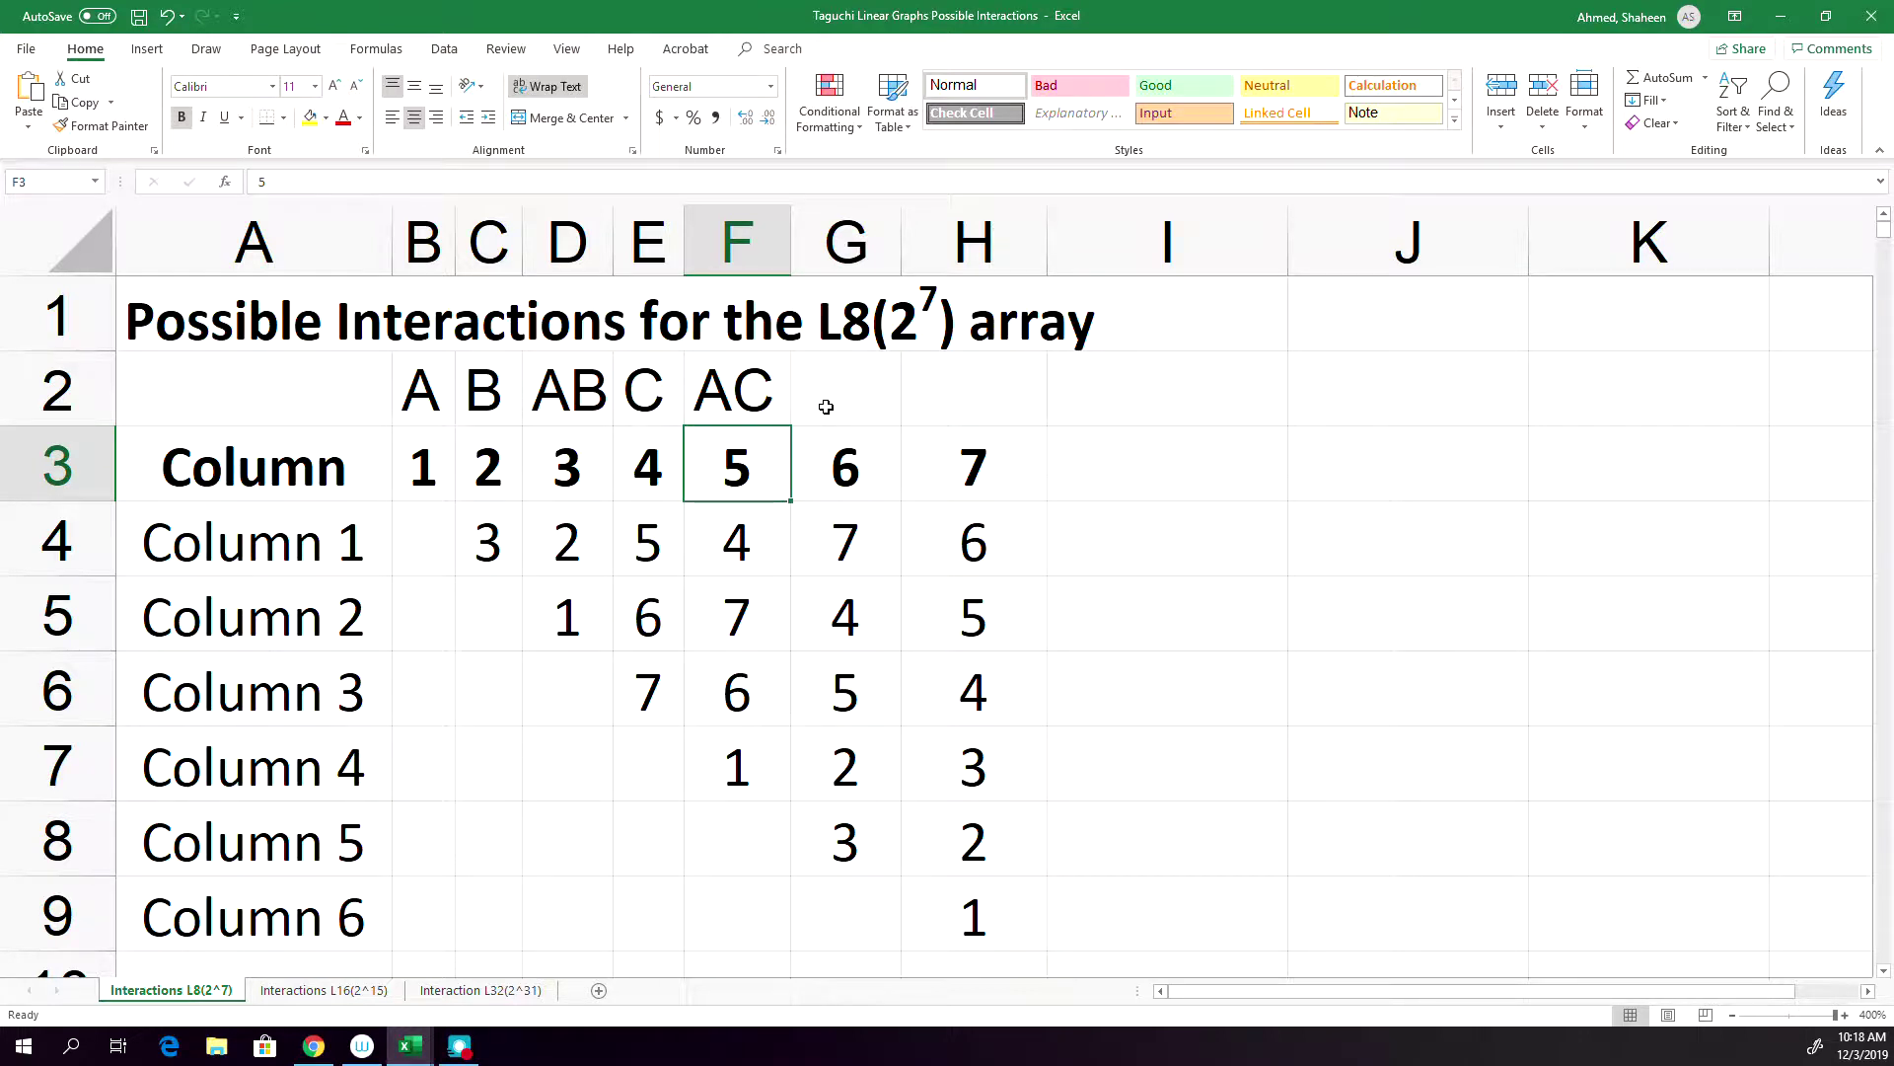
Highlight column 4 and the Column 2 row to trace their interaction
{"action": "left_click", "coordinate": [489, 245]}
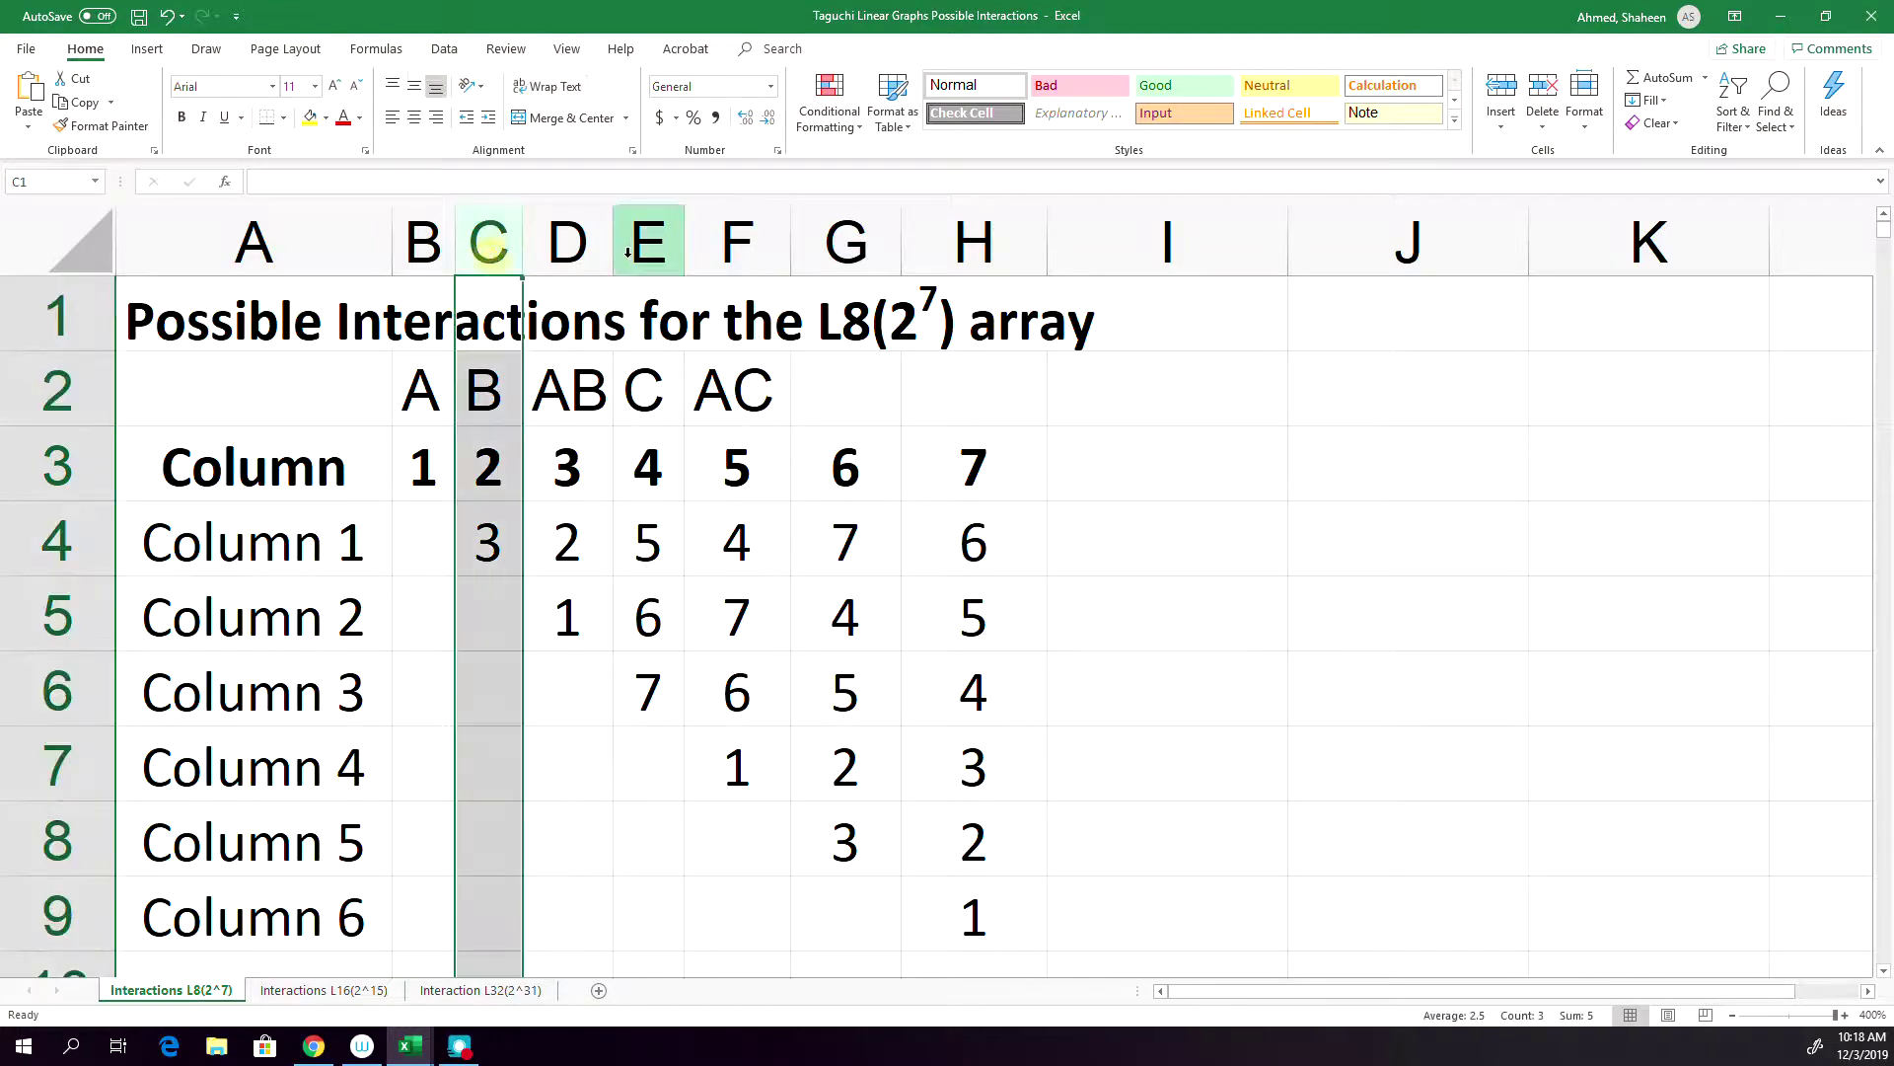
{"action": "left_click", "coordinate": [648, 244], "text": "ctrl"}
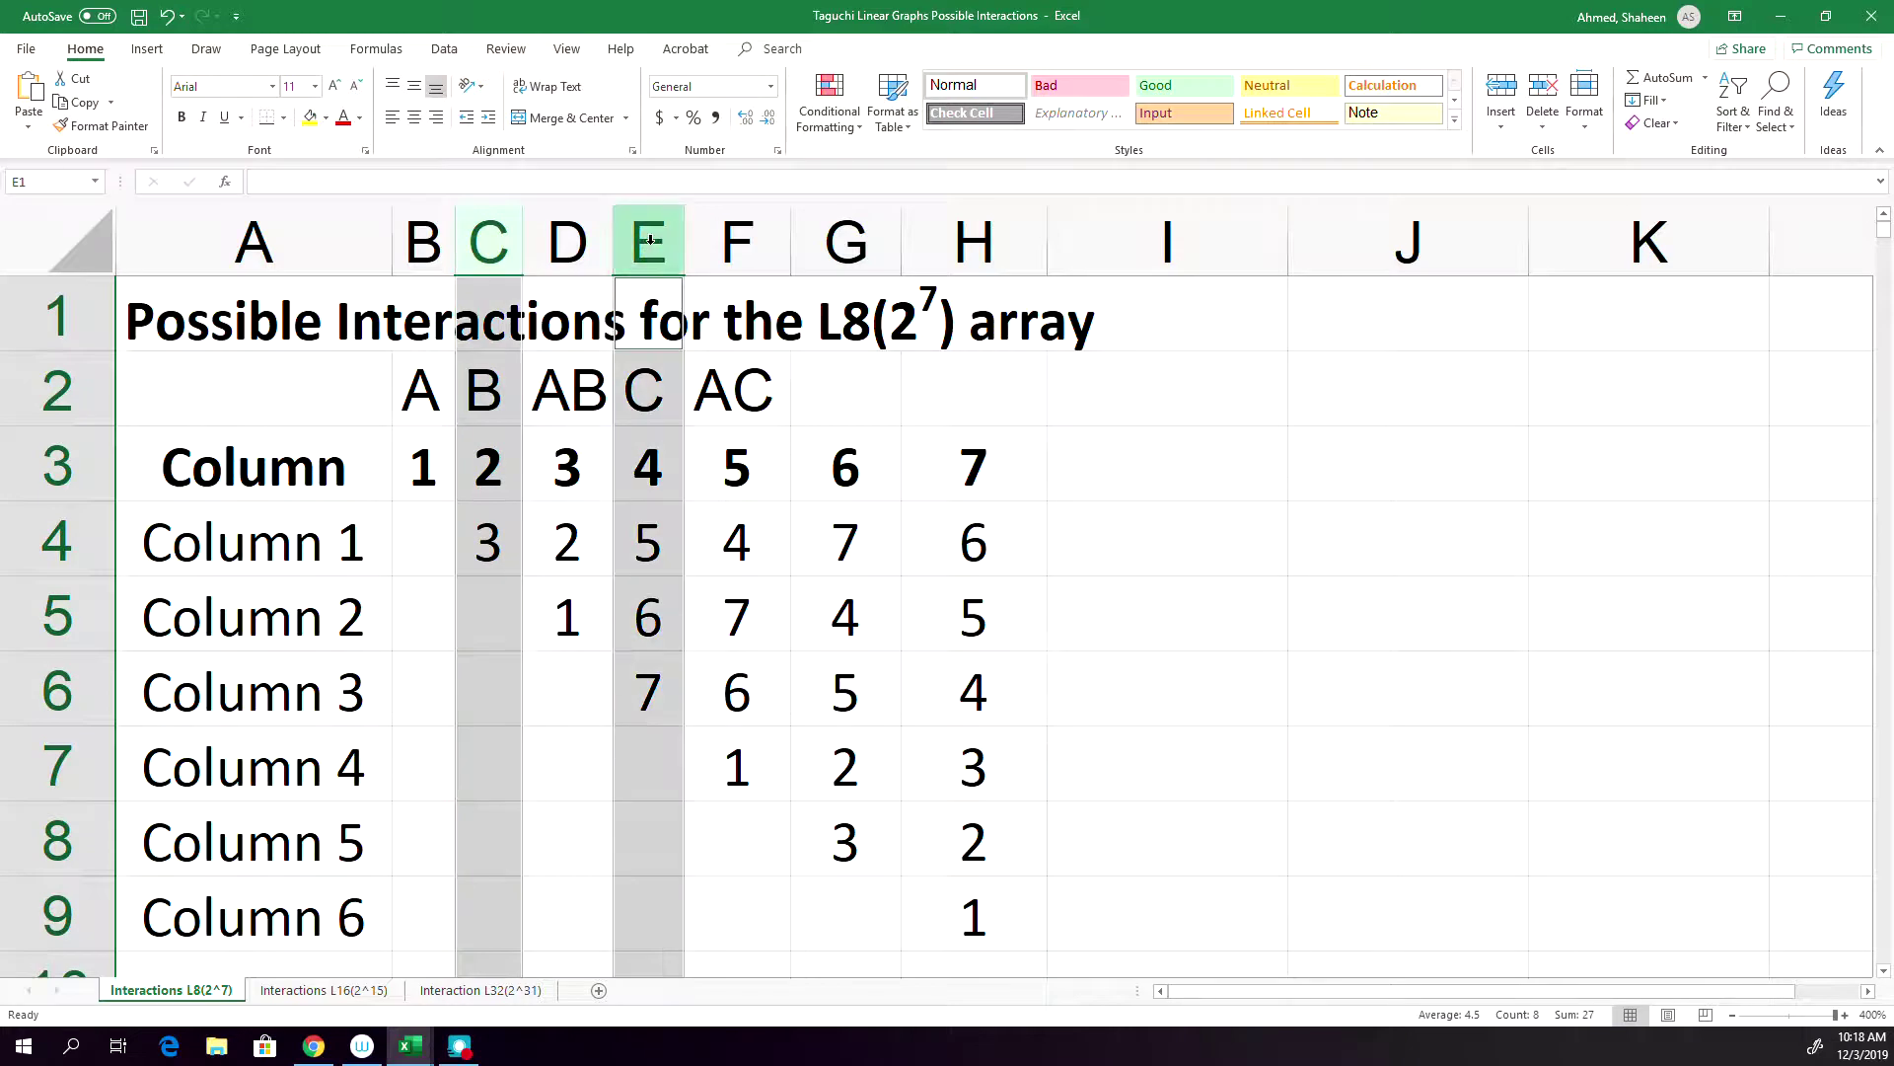
{"action": "left_click", "coordinate": [649, 245]}
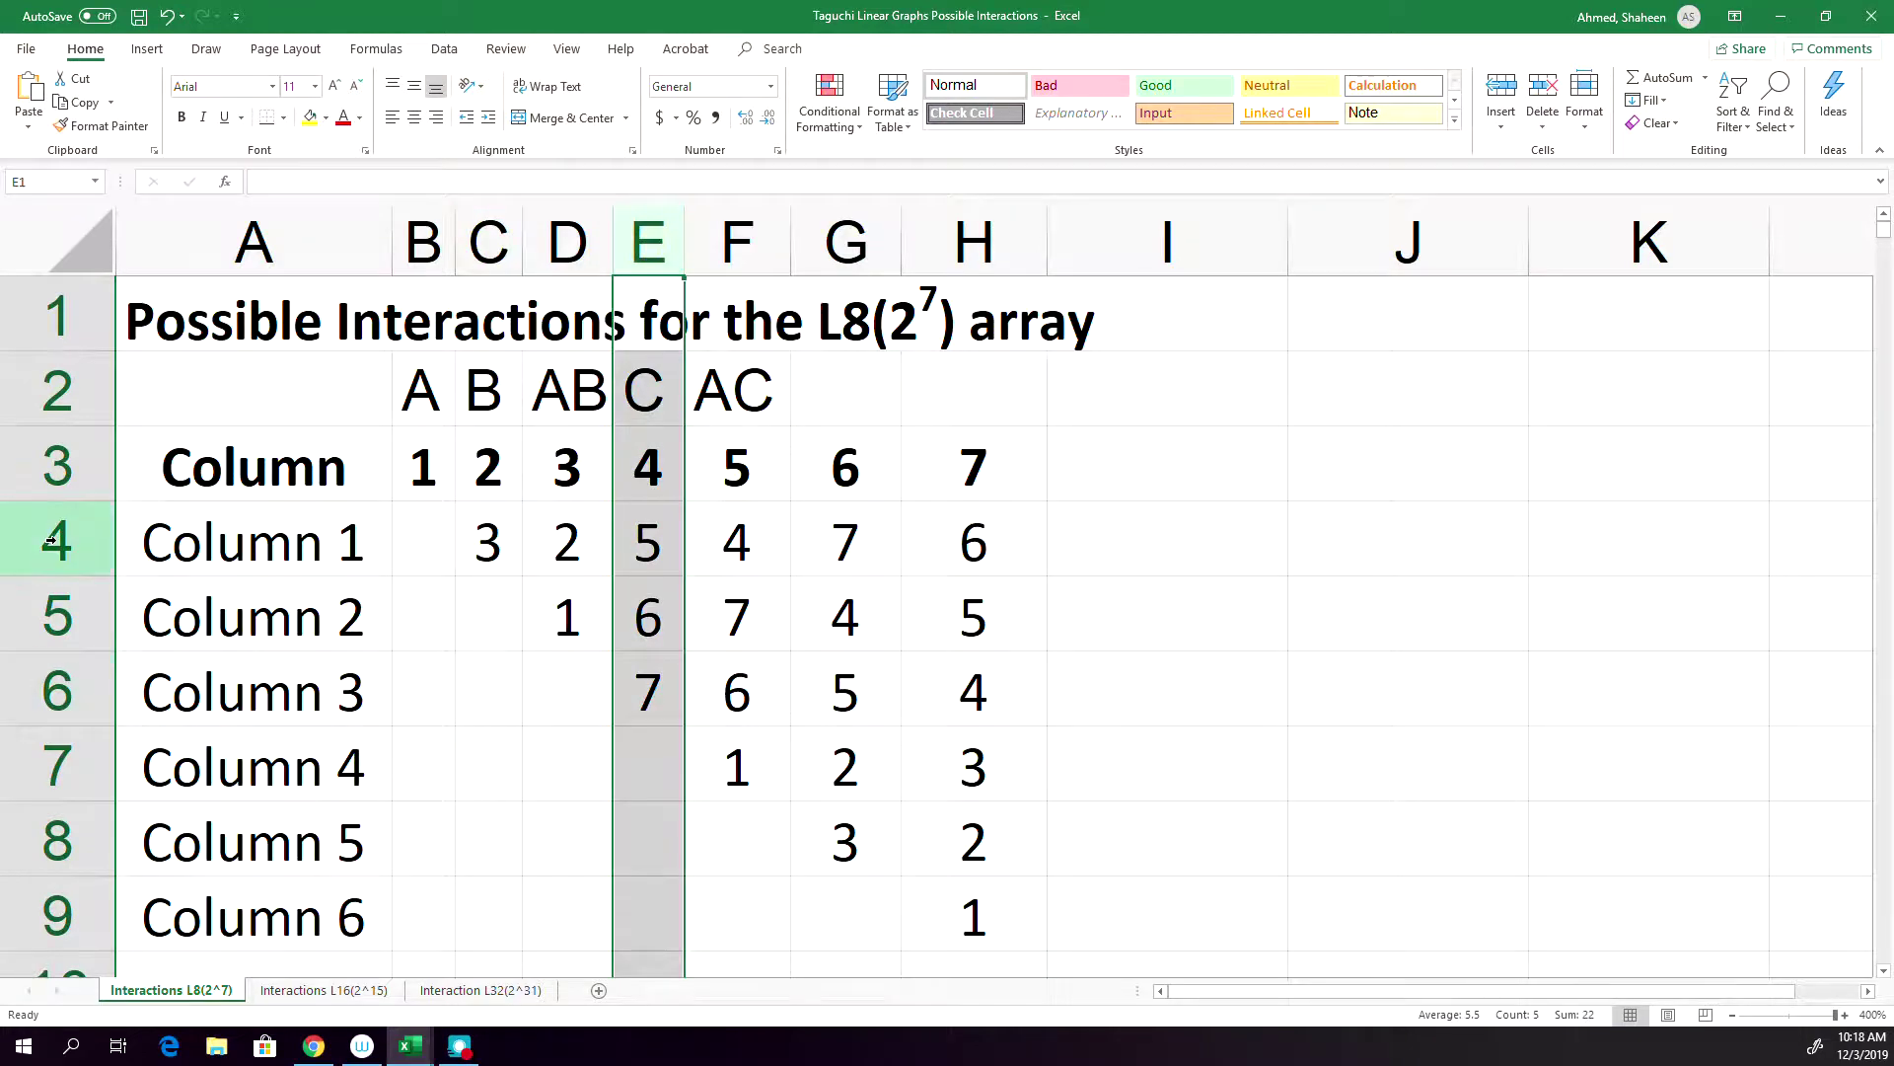
{"action": "left_click", "coordinate": [56, 615], "text": "ctrl"}
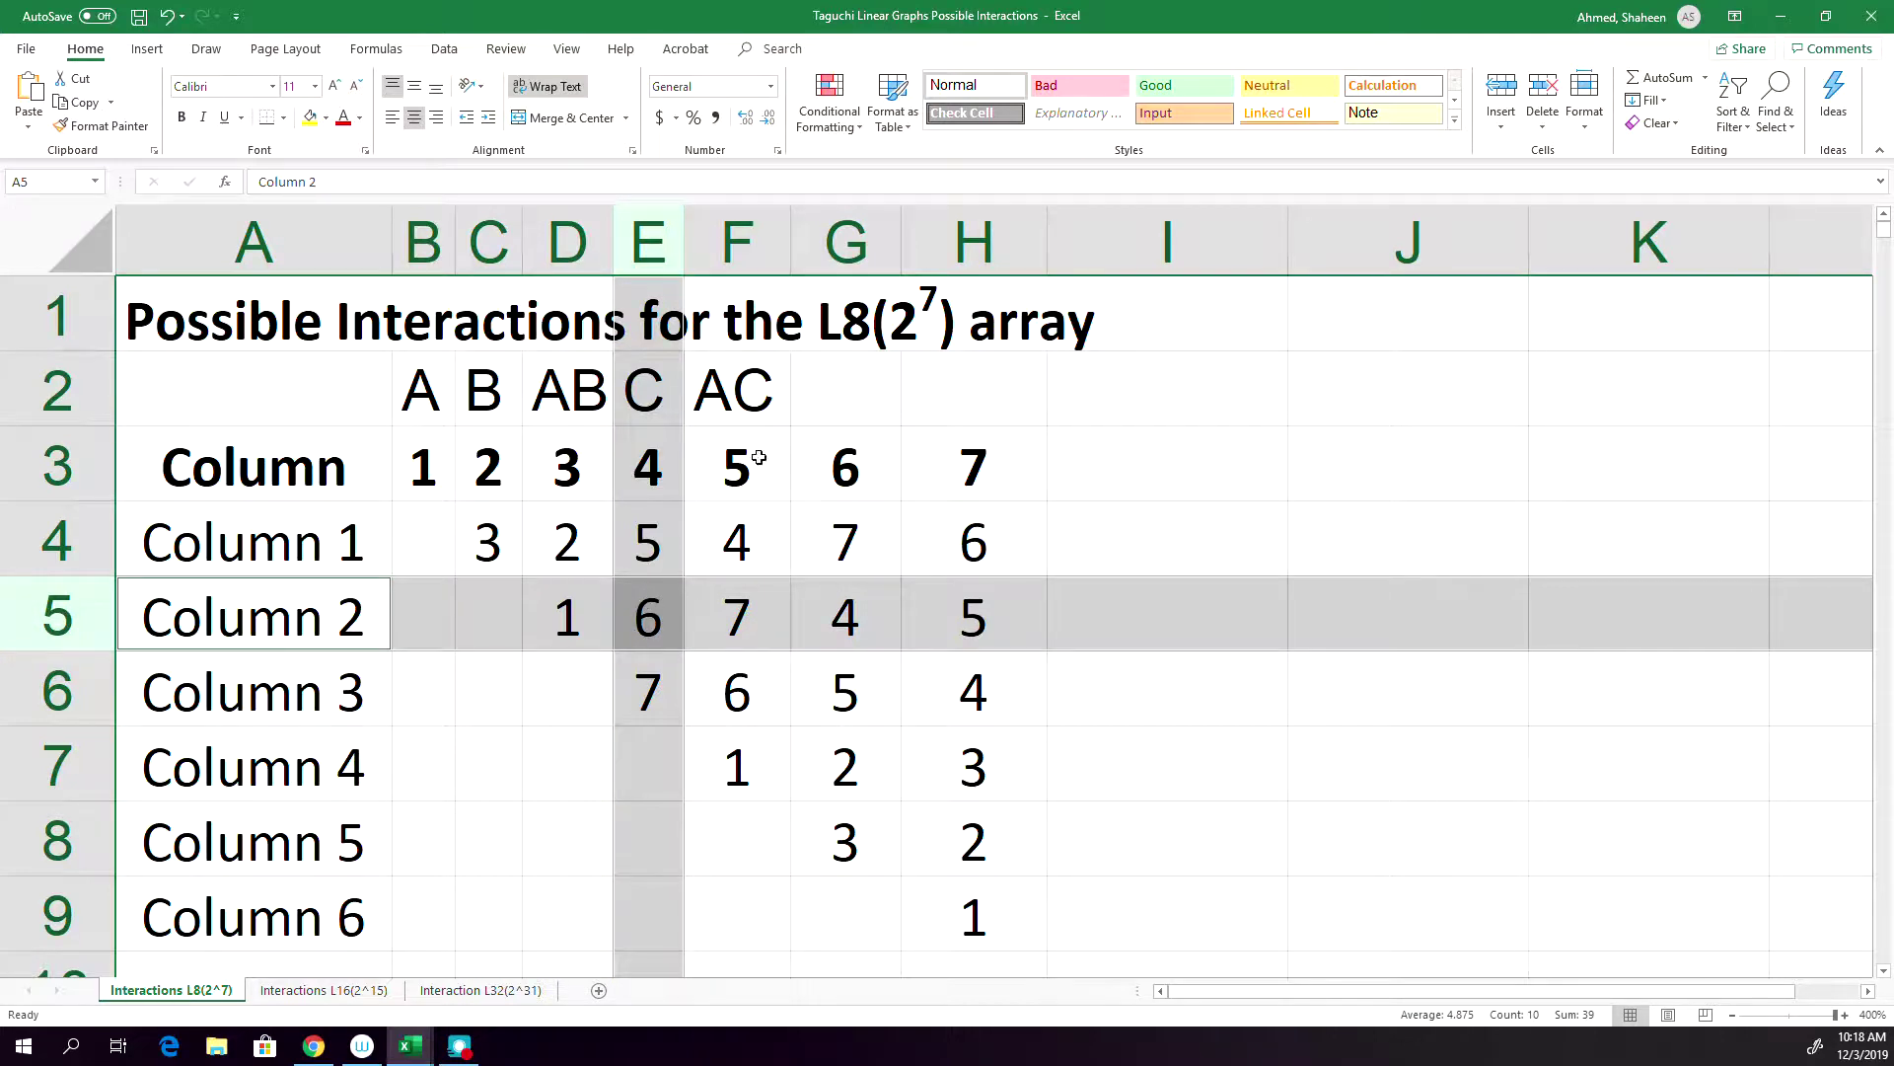
Enter BC in G2 above column 6, then highlight columns 6 and 1 together
{"action": "left_click", "coordinate": [862, 412]}
{"action": "type", "text": "BC"}
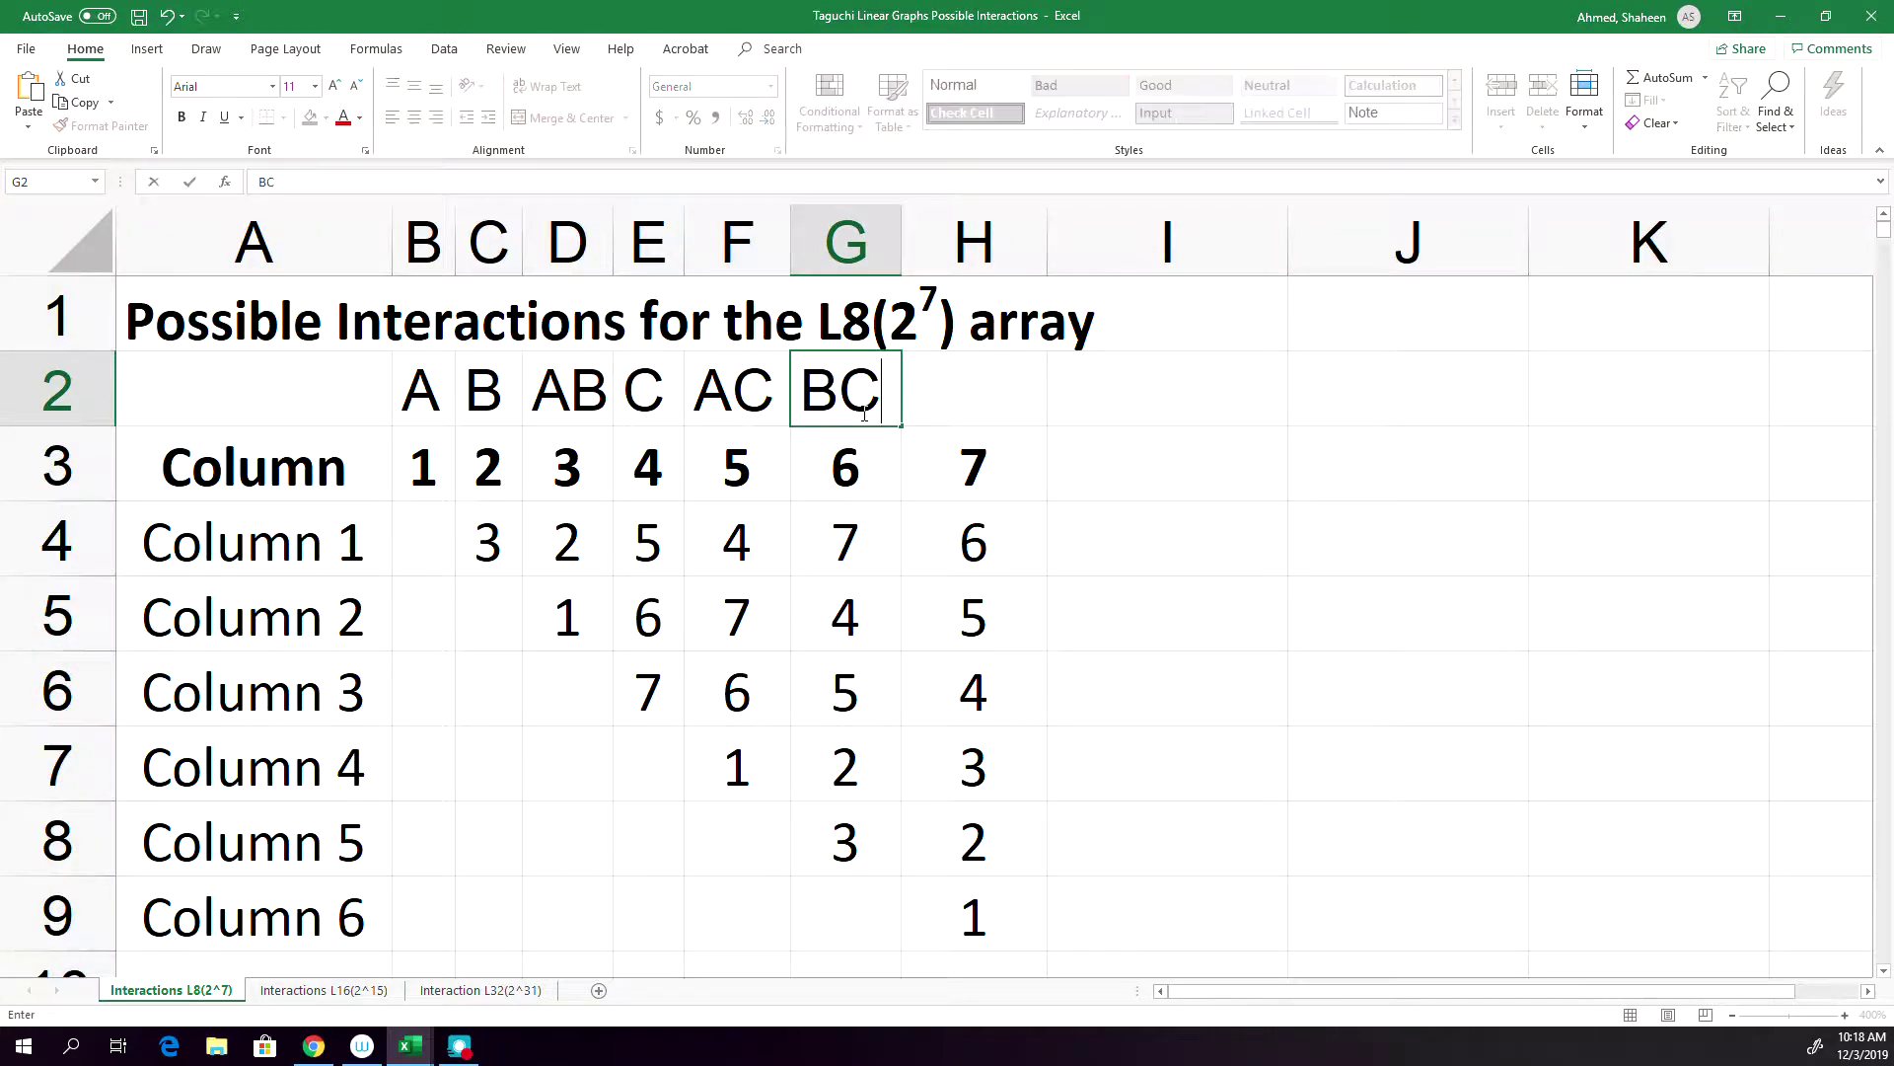
{"action": "key", "text": "Return"}
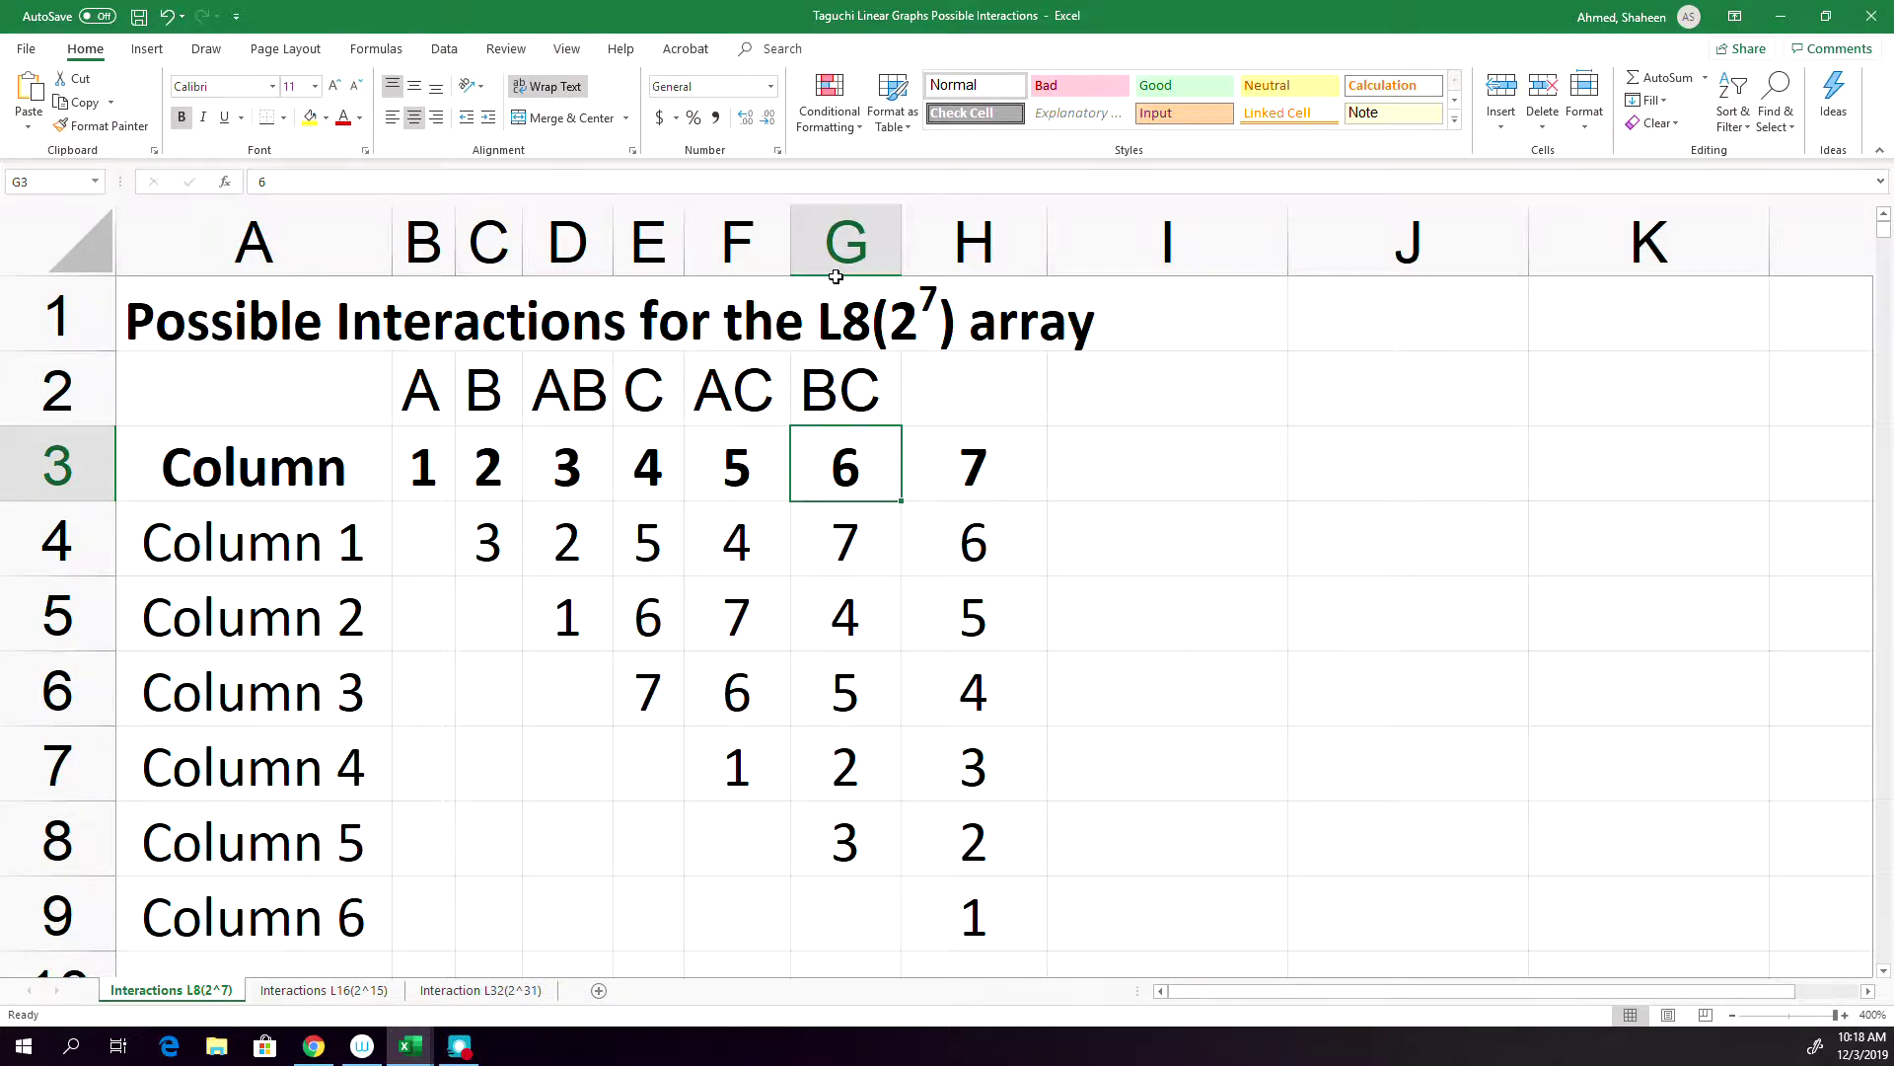
{"action": "left_click", "coordinate": [842, 245]}
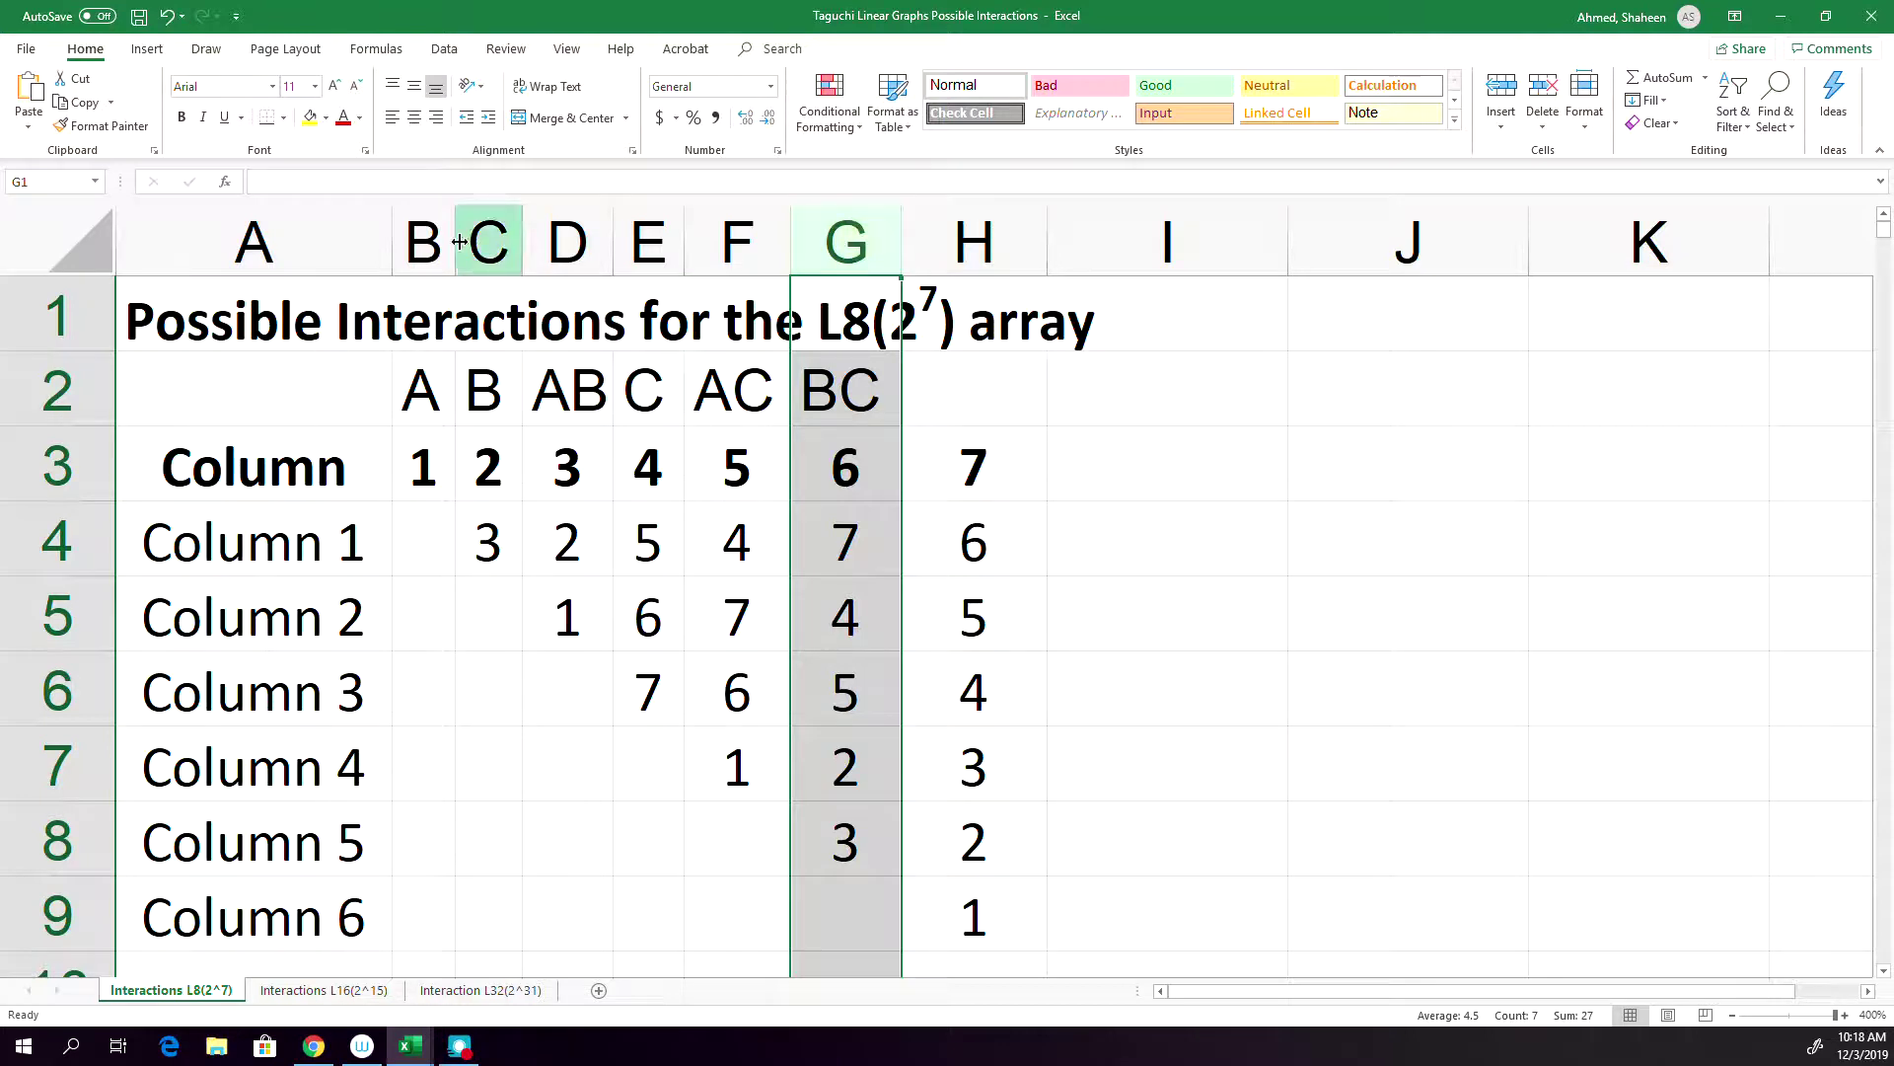
{"action": "left_click", "coordinate": [424, 245], "text": "ctrl"}
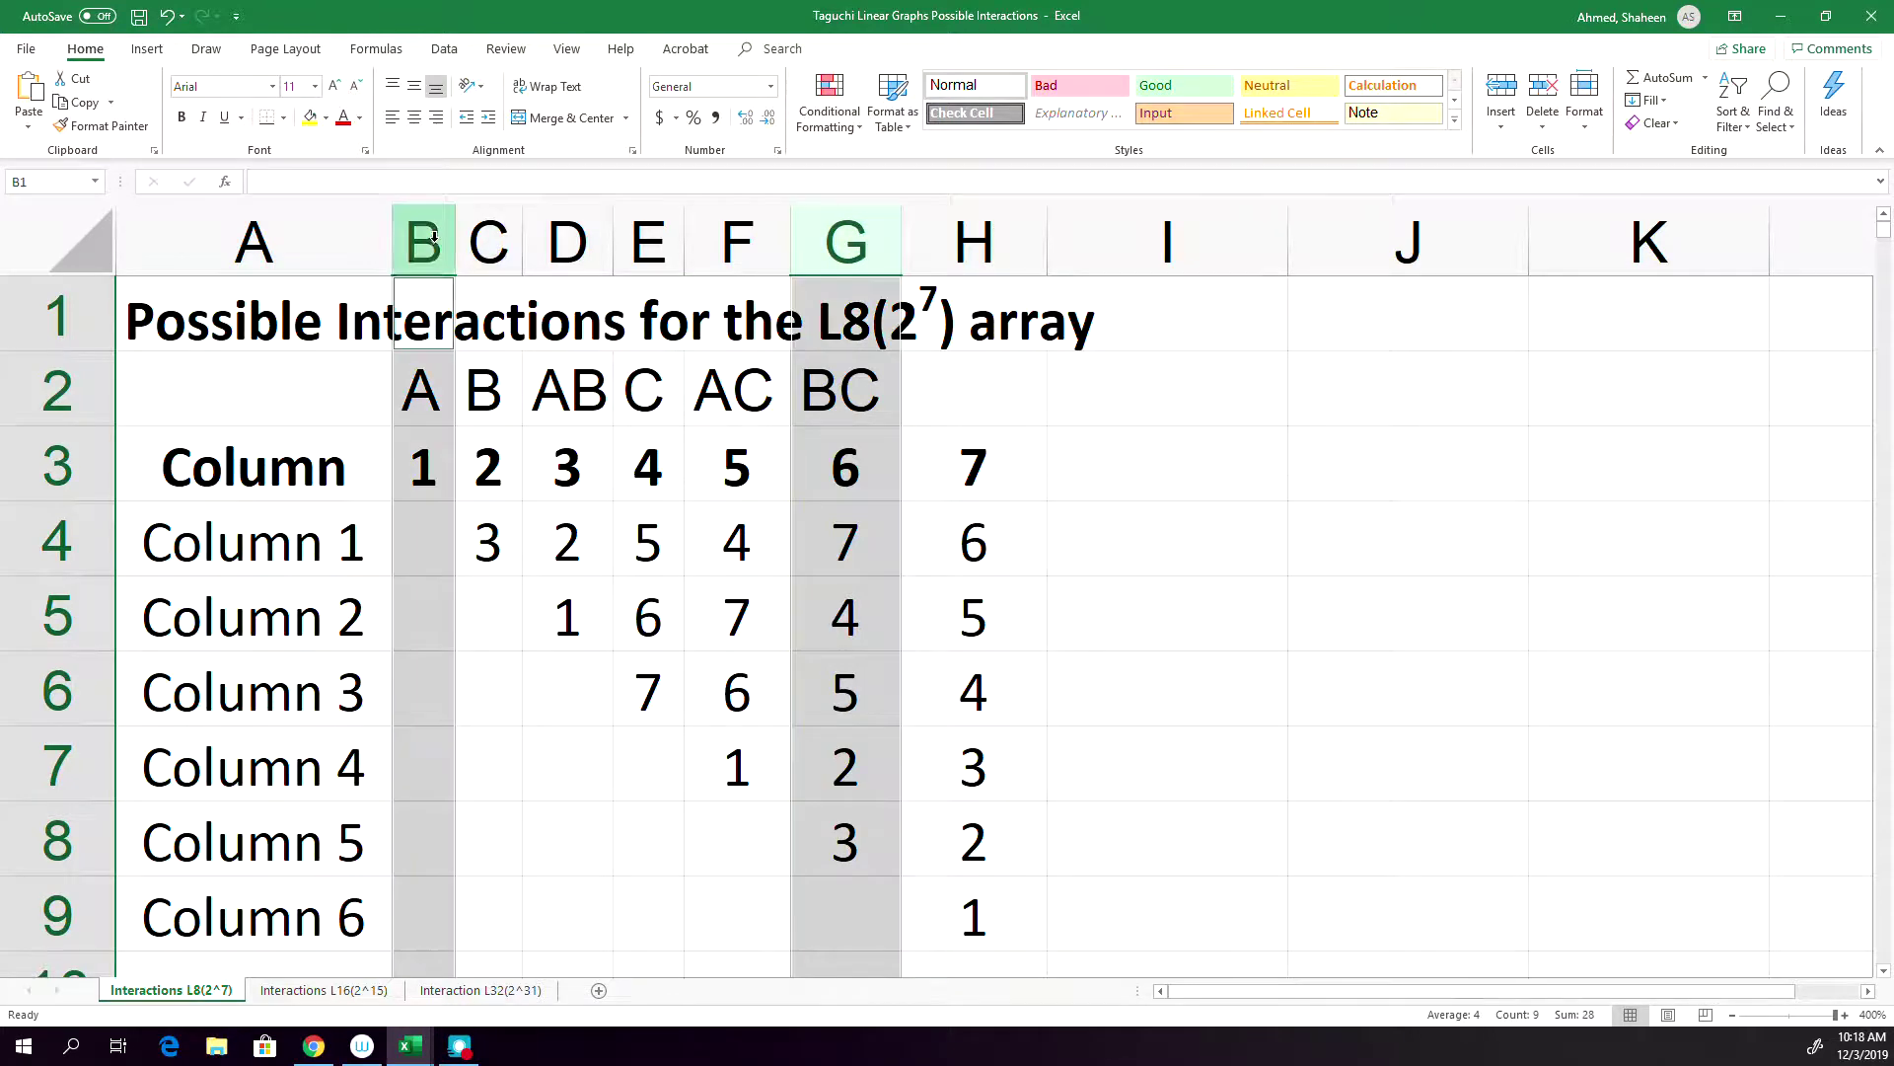
Trace column 6 against the Column 1 row, enter ABC in H2, and select the L8 table
{"action": "left_click", "coordinate": [861, 222]}
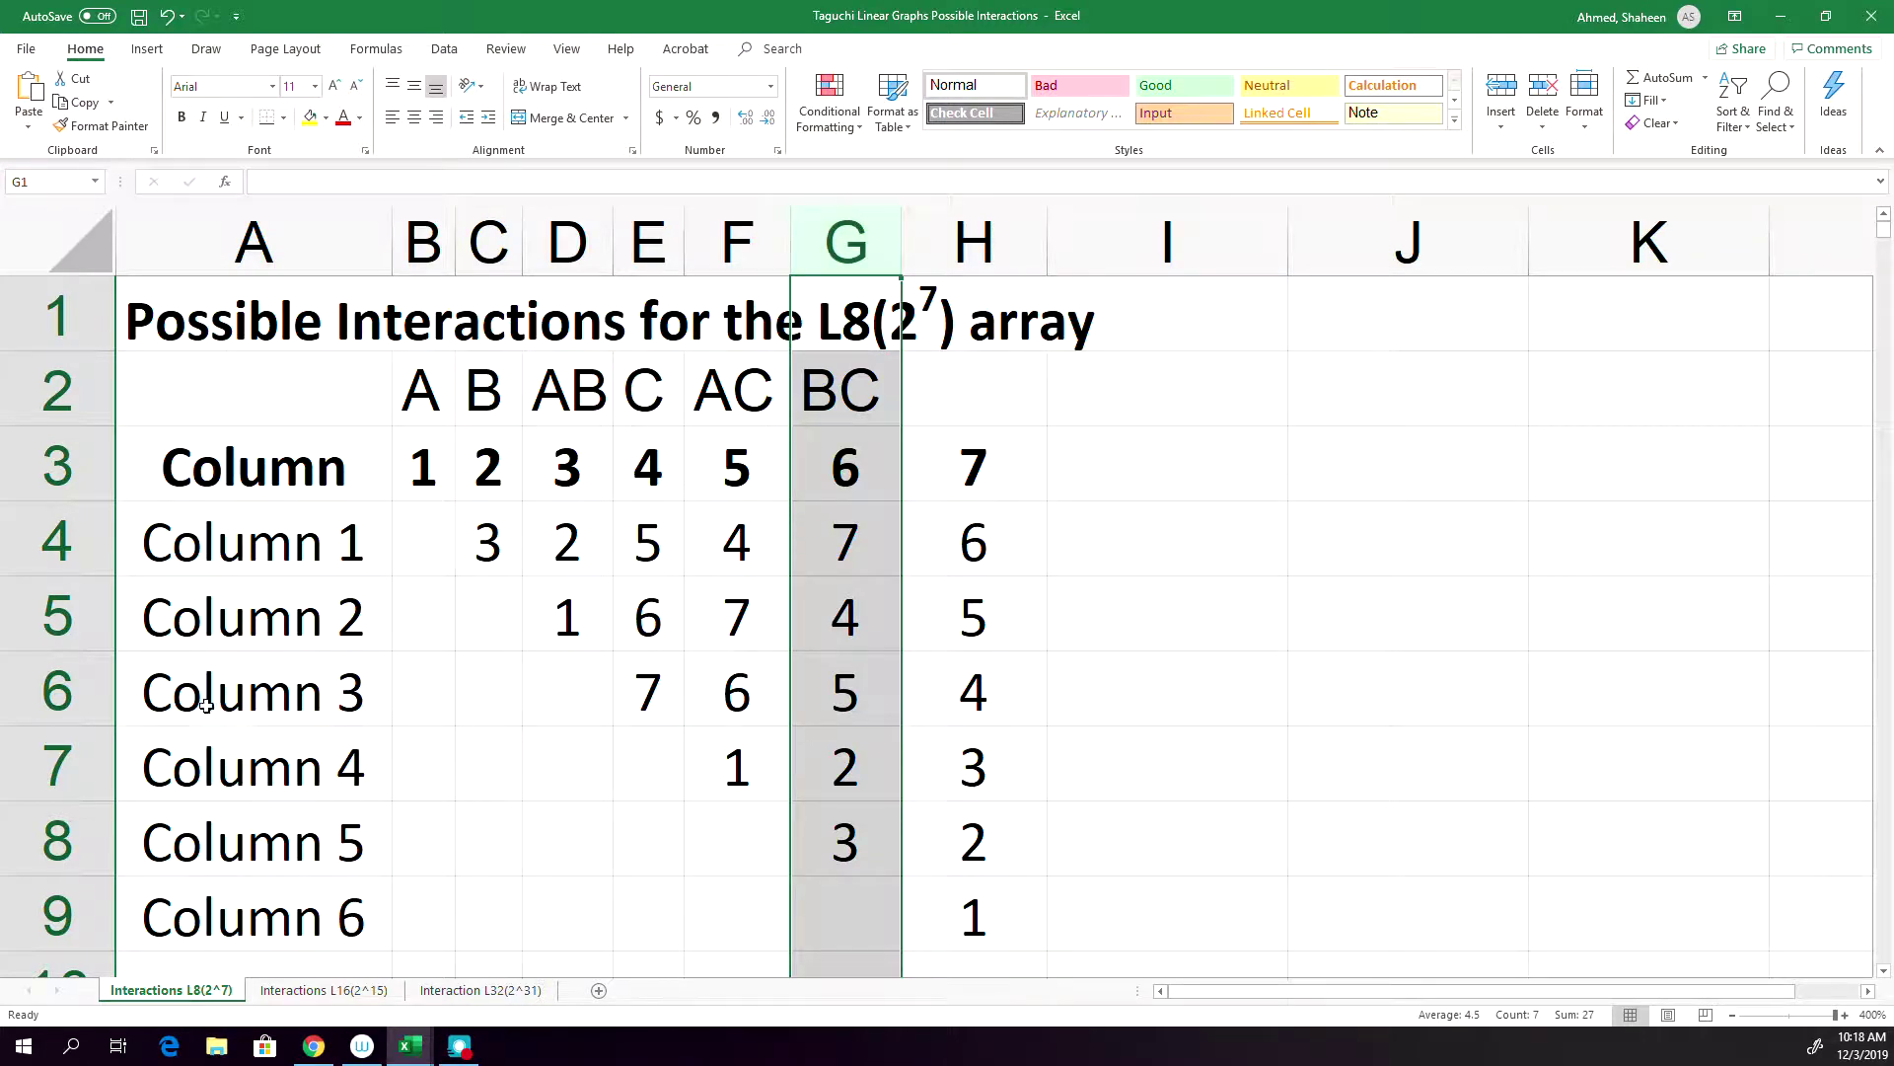
{"action": "left_click", "coordinate": [35, 548], "text": "ctrl"}
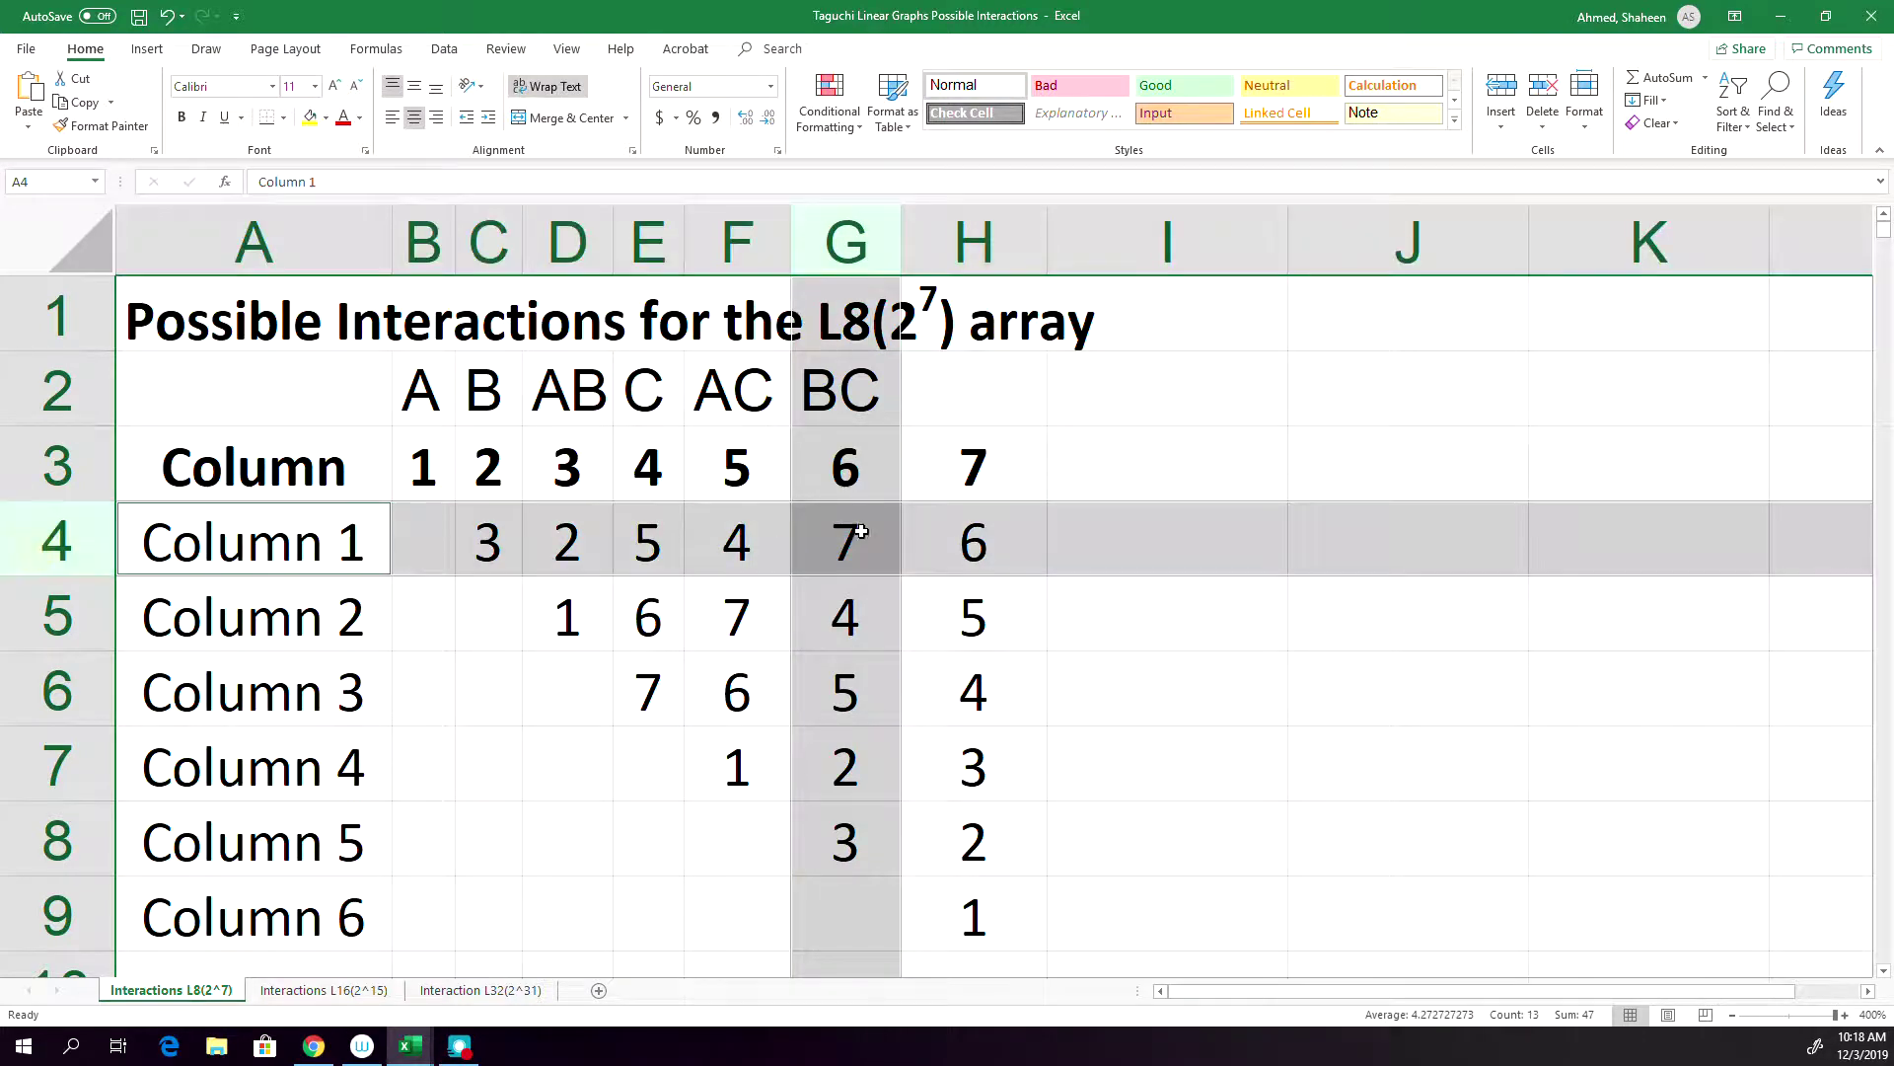
{"action": "left_click", "coordinate": [963, 416]}
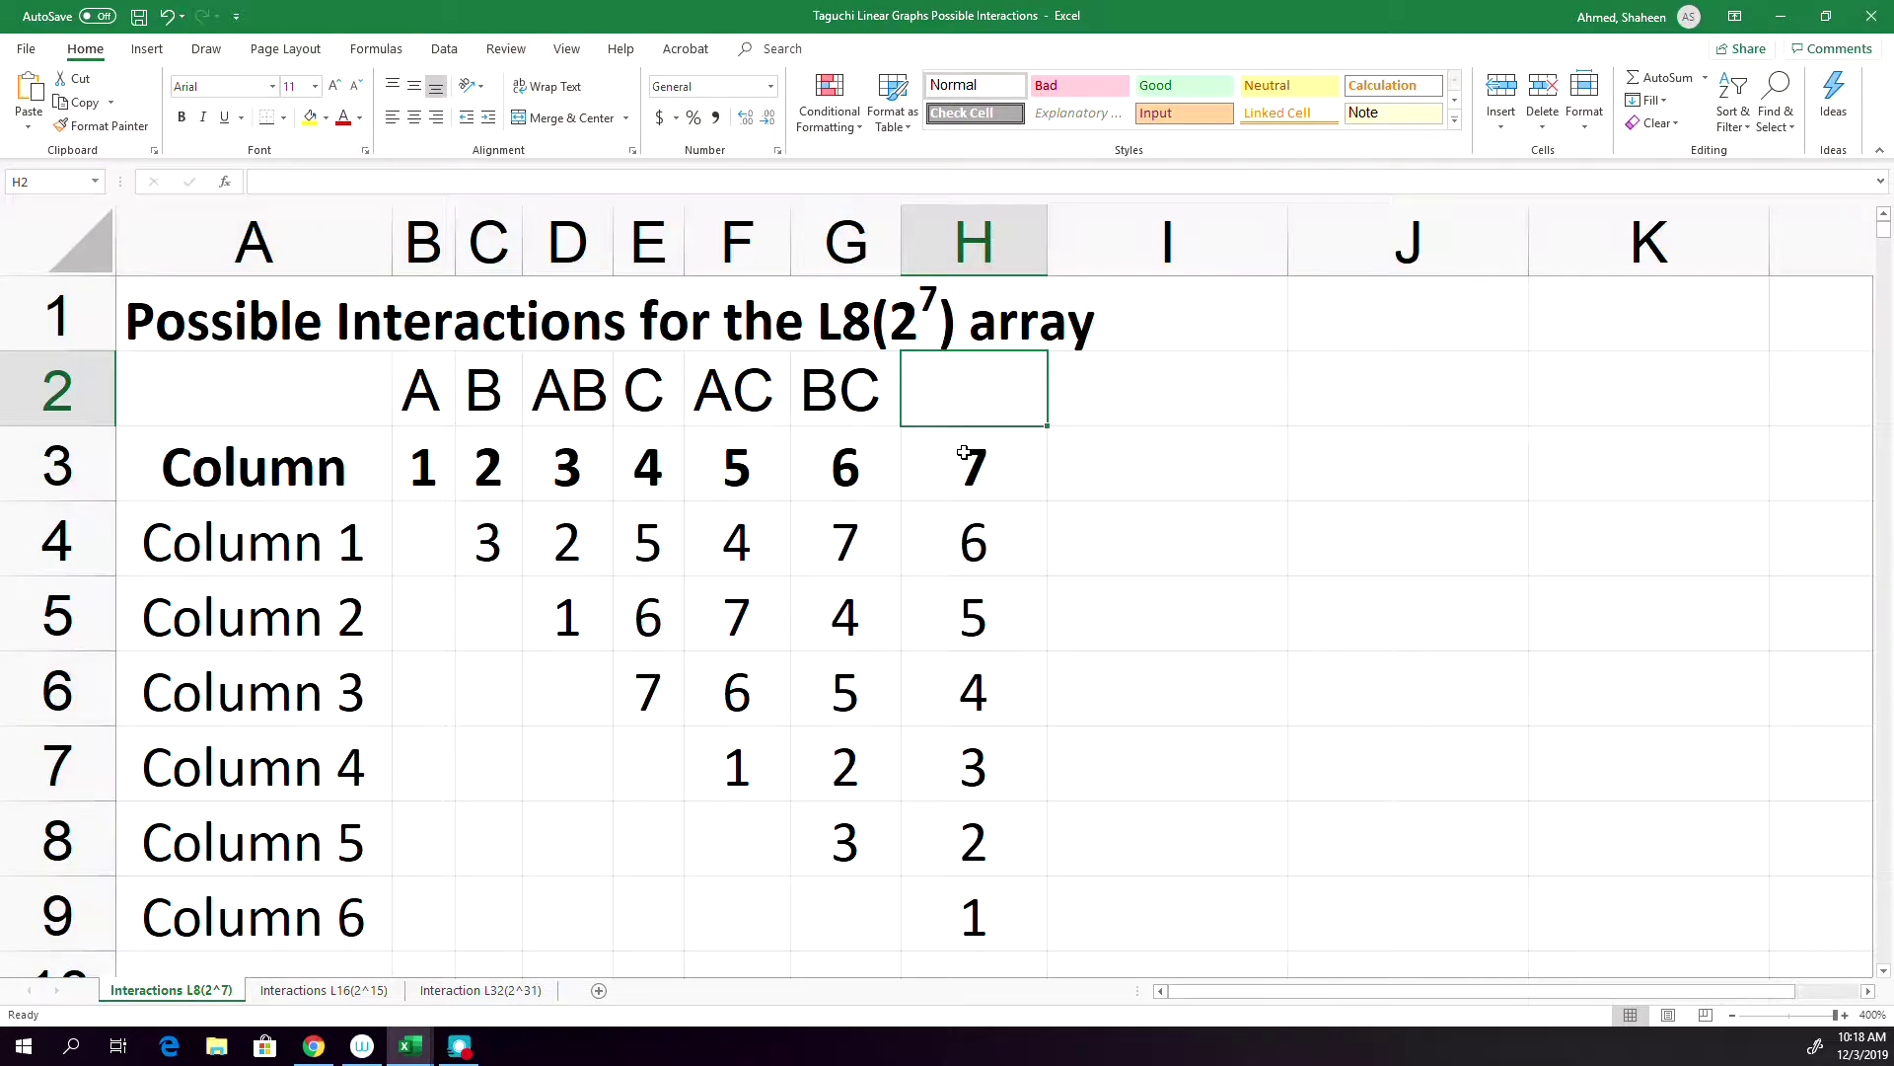
{"action": "type", "text": "AB"}
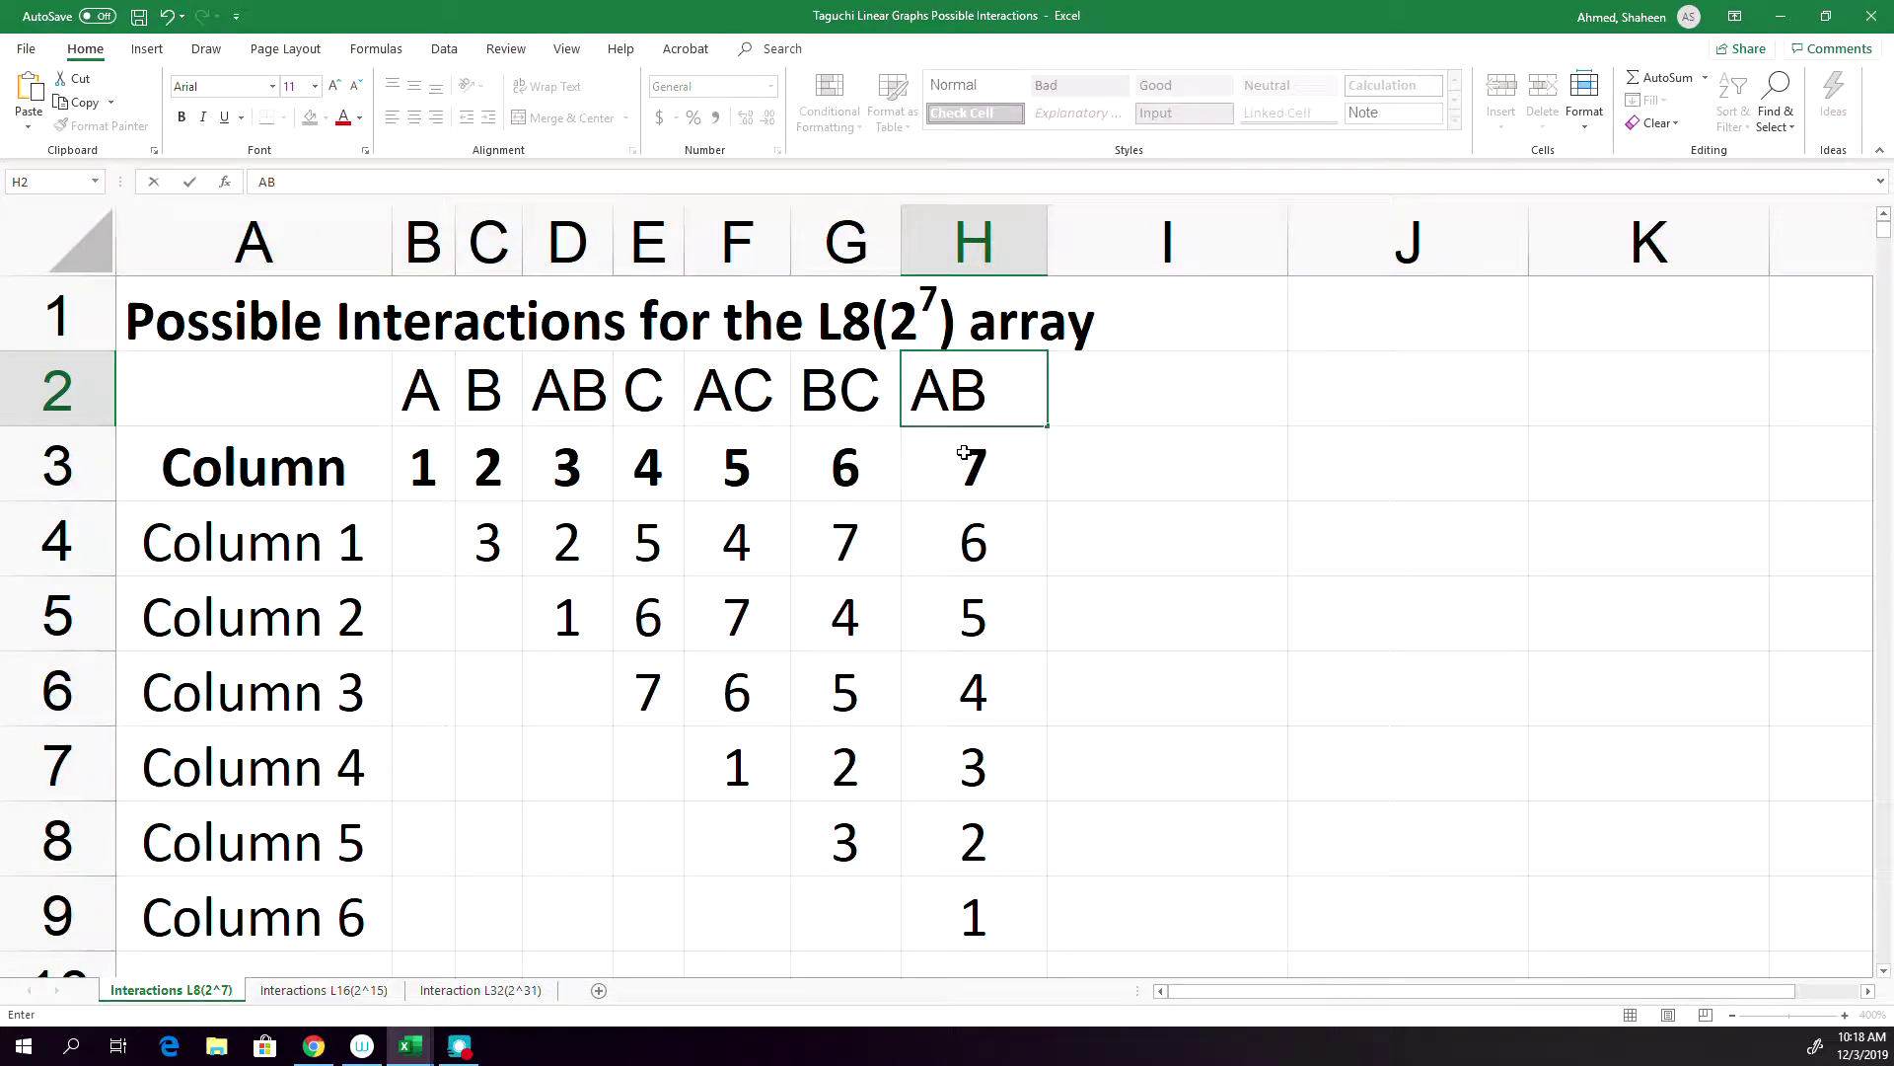
{"action": "type", "text": "C"}
{"action": "key", "text": "Return"}
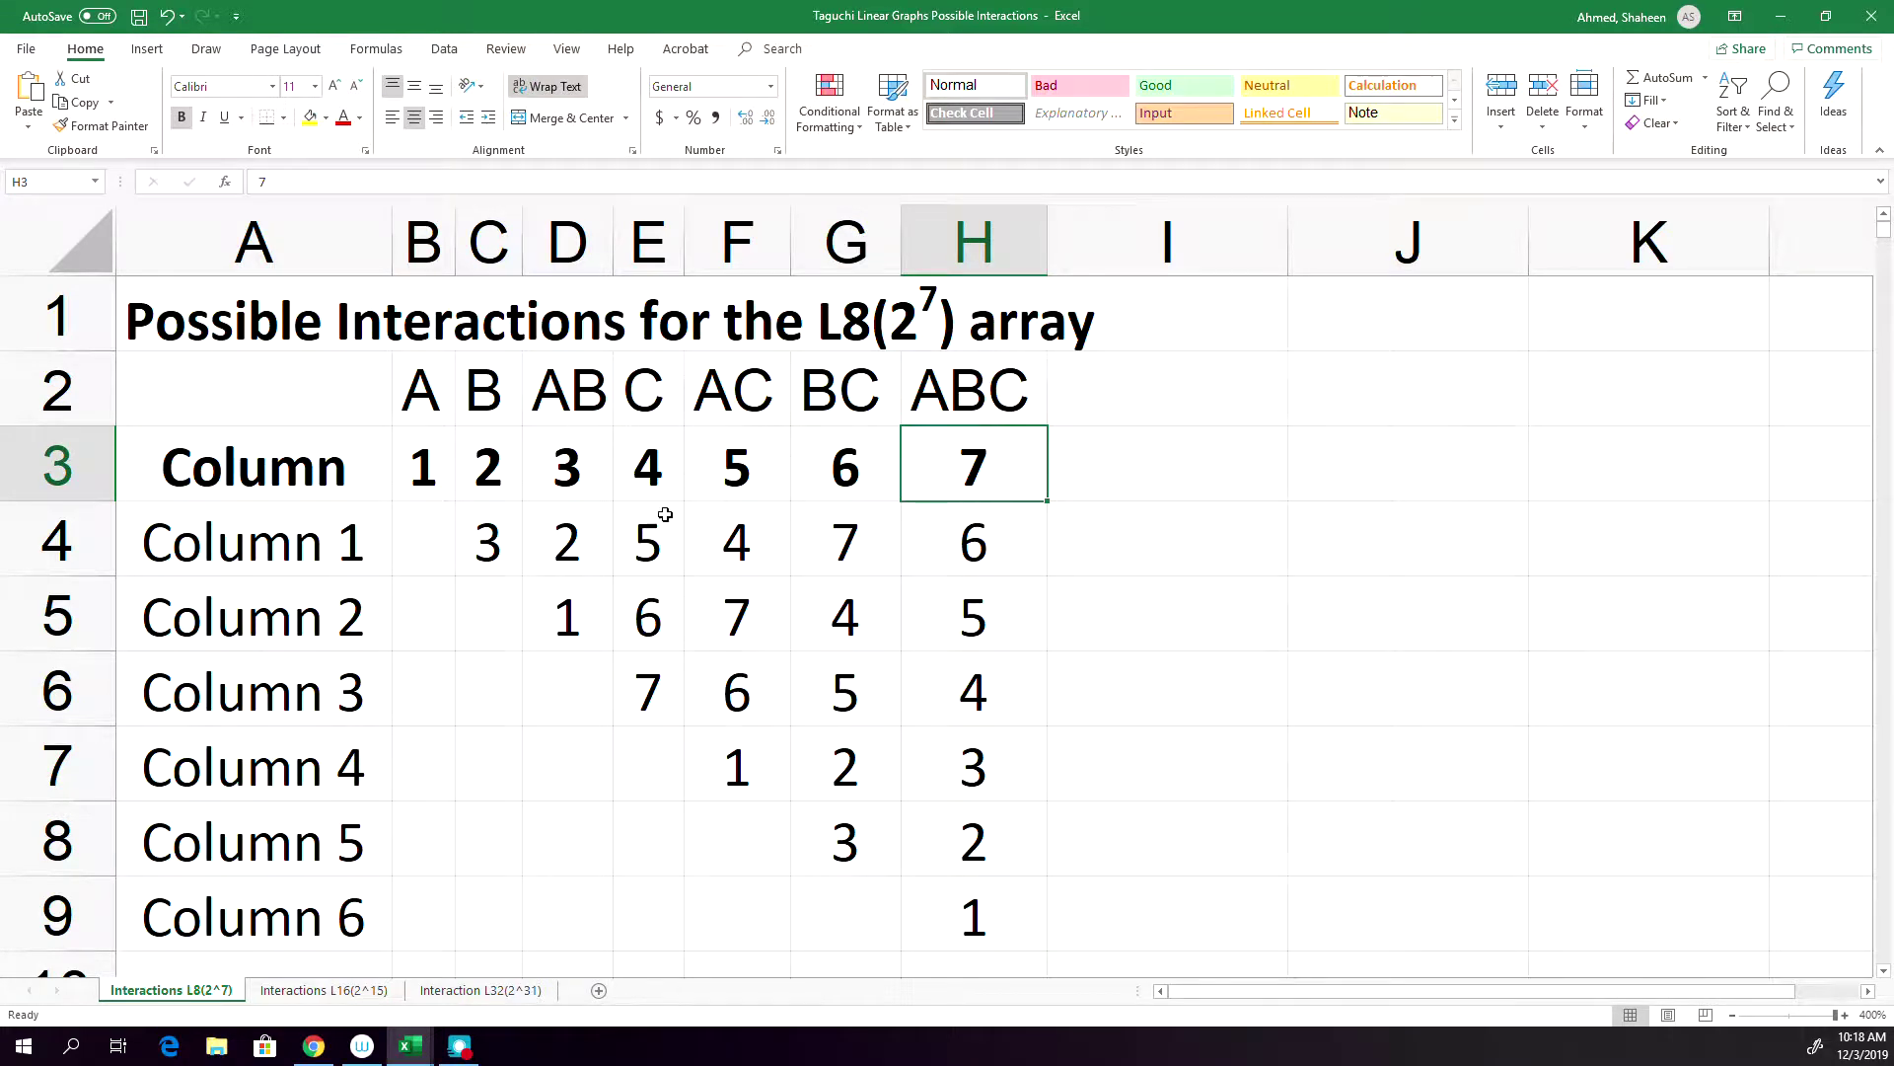
{"action": "left_click_drag", "start_coordinate": [367, 407], "coordinate": [1006, 920]}
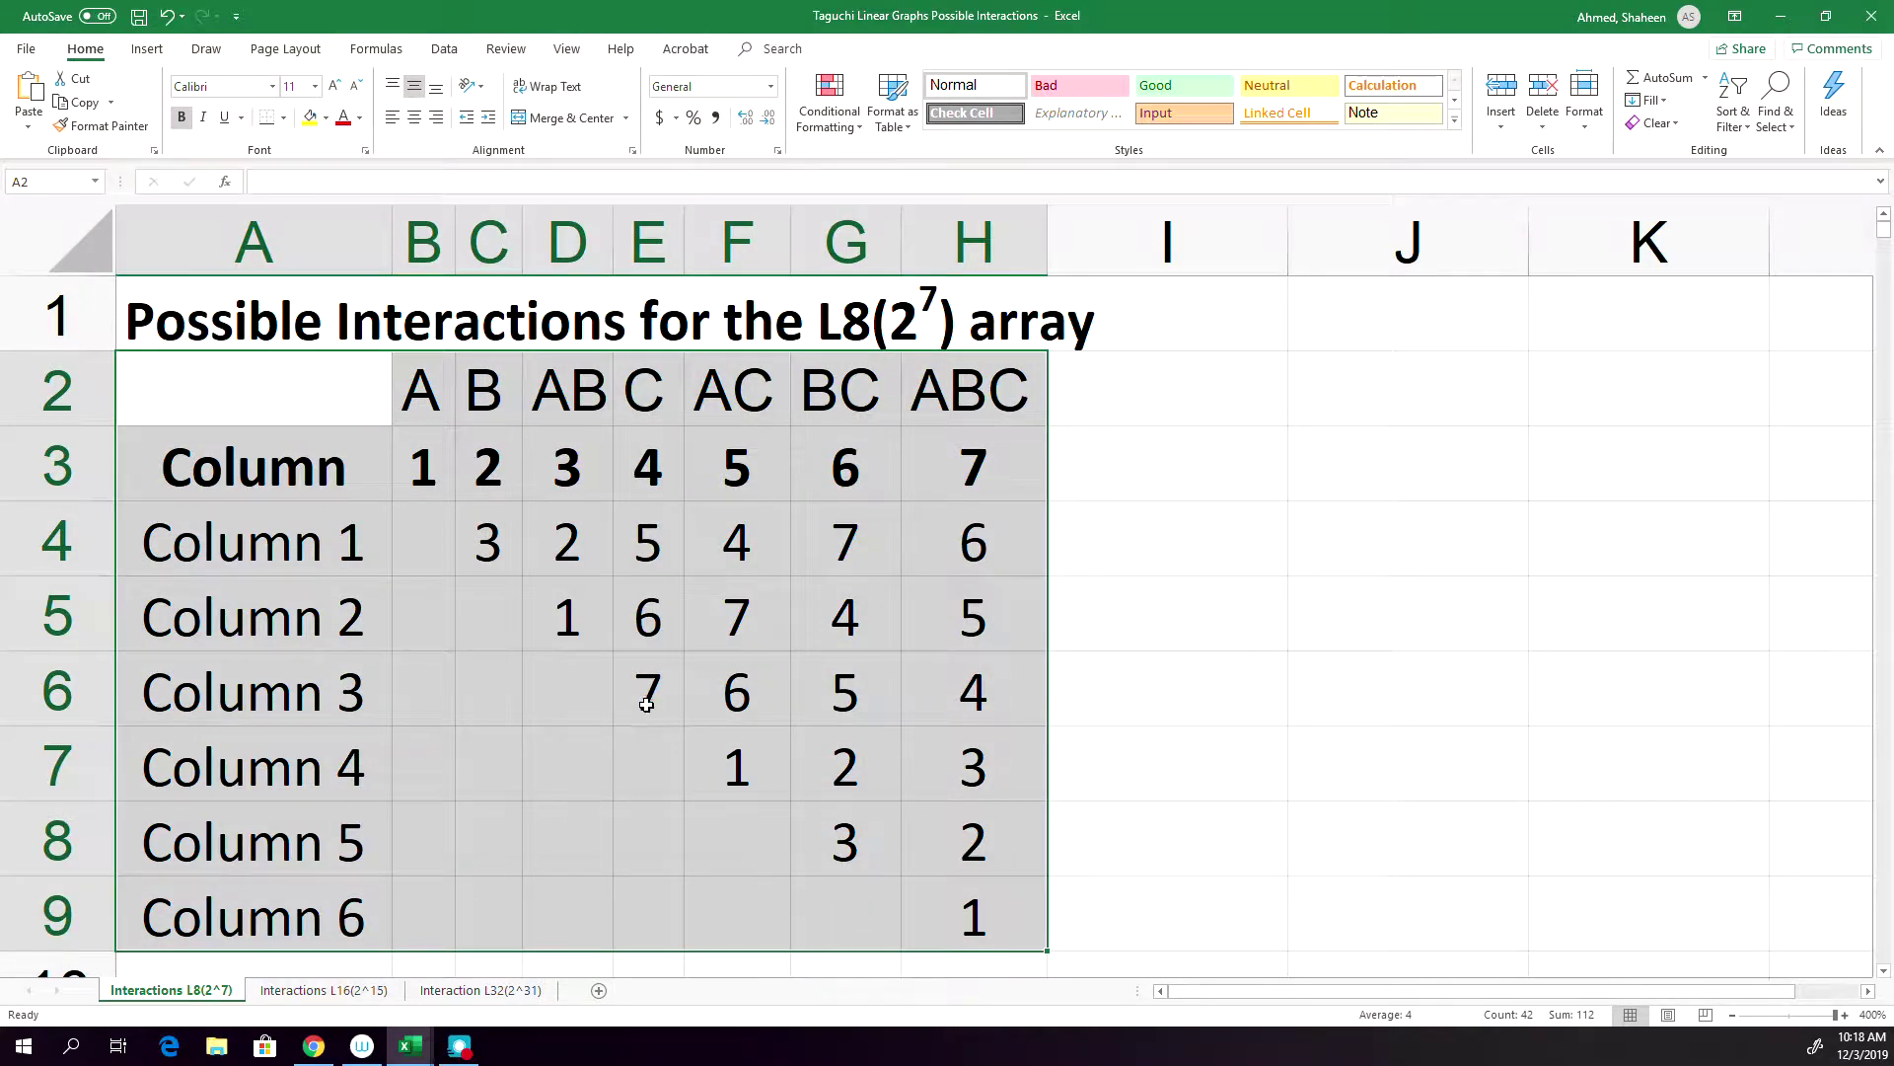
On the Interactions L16(2^15) sheet, trace columns 4 and 11 to their interaction column 15
{"action": "left_click", "coordinate": [736, 622]}
{"action": "left_click", "coordinate": [355, 988]}
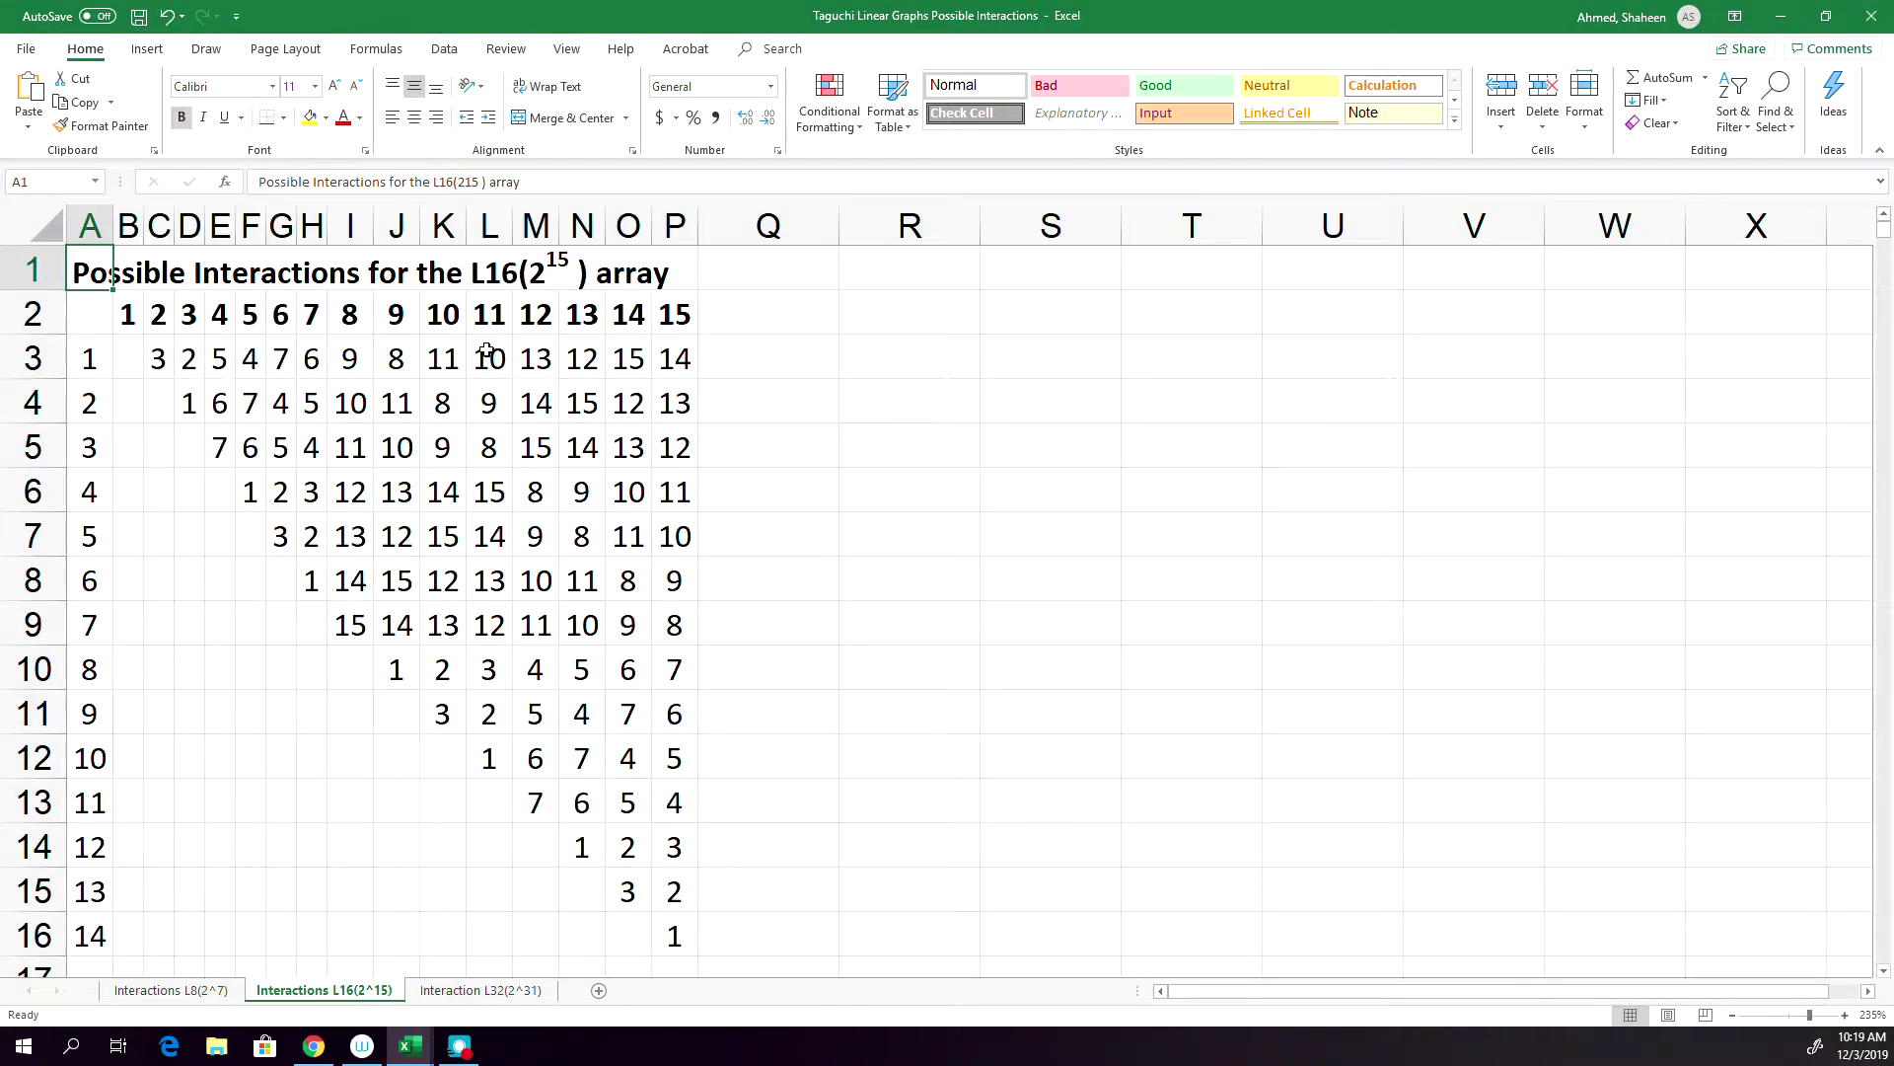
{"action": "left_click", "coordinate": [490, 225]}
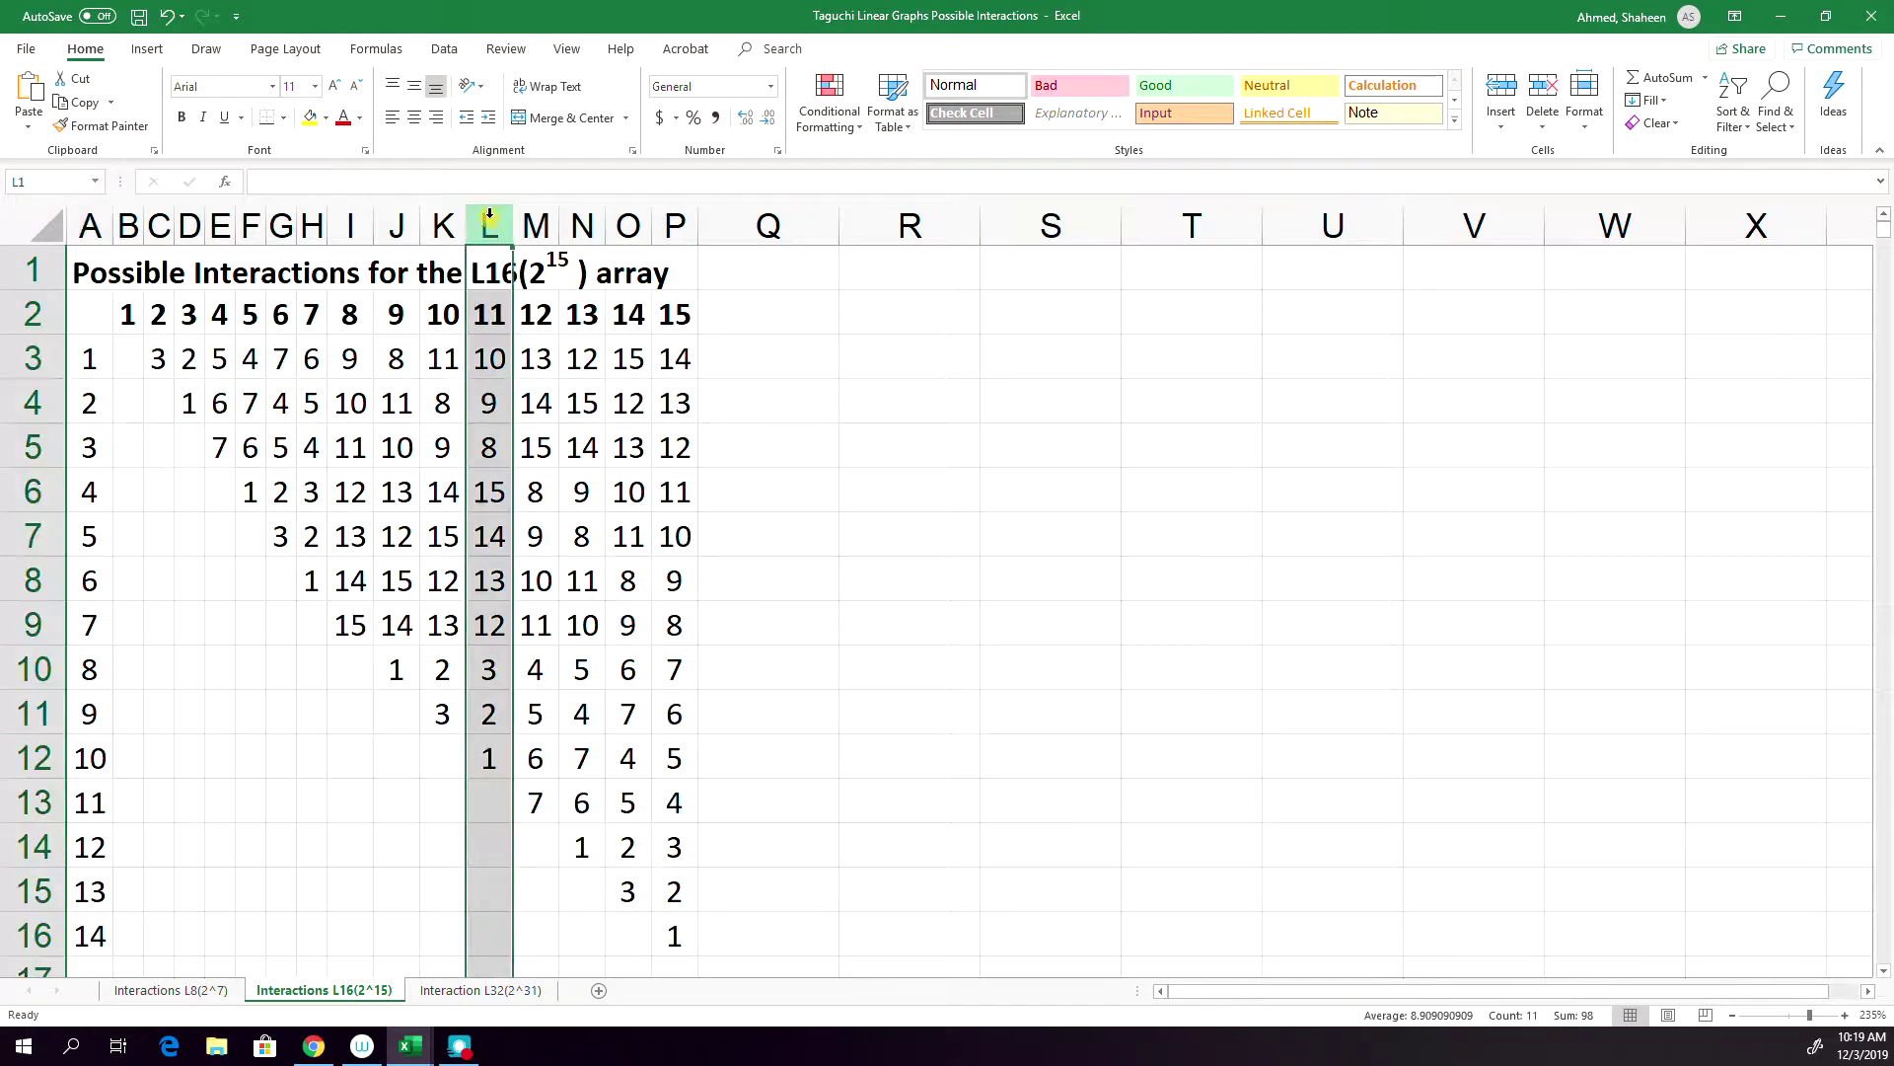
{"action": "left_click", "coordinate": [33, 490]}
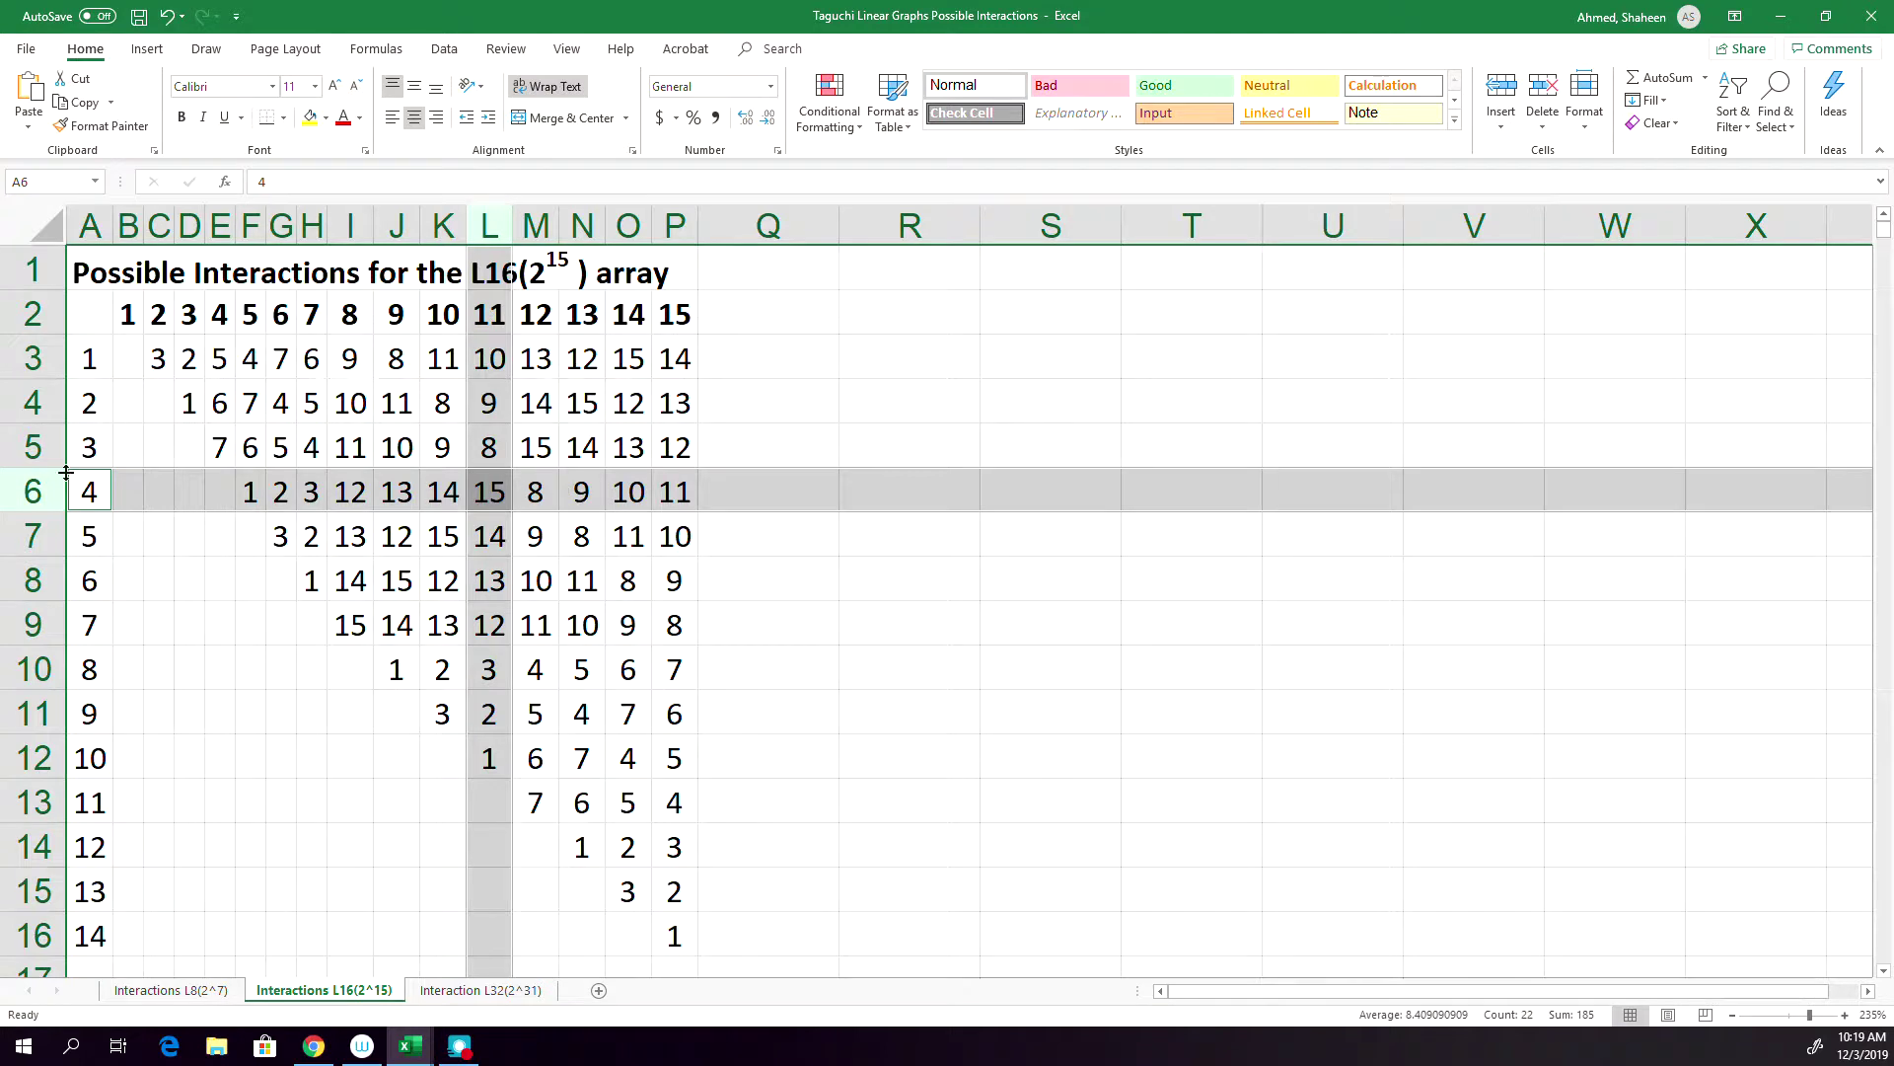
{"action": "left_click", "coordinate": [505, 492]}
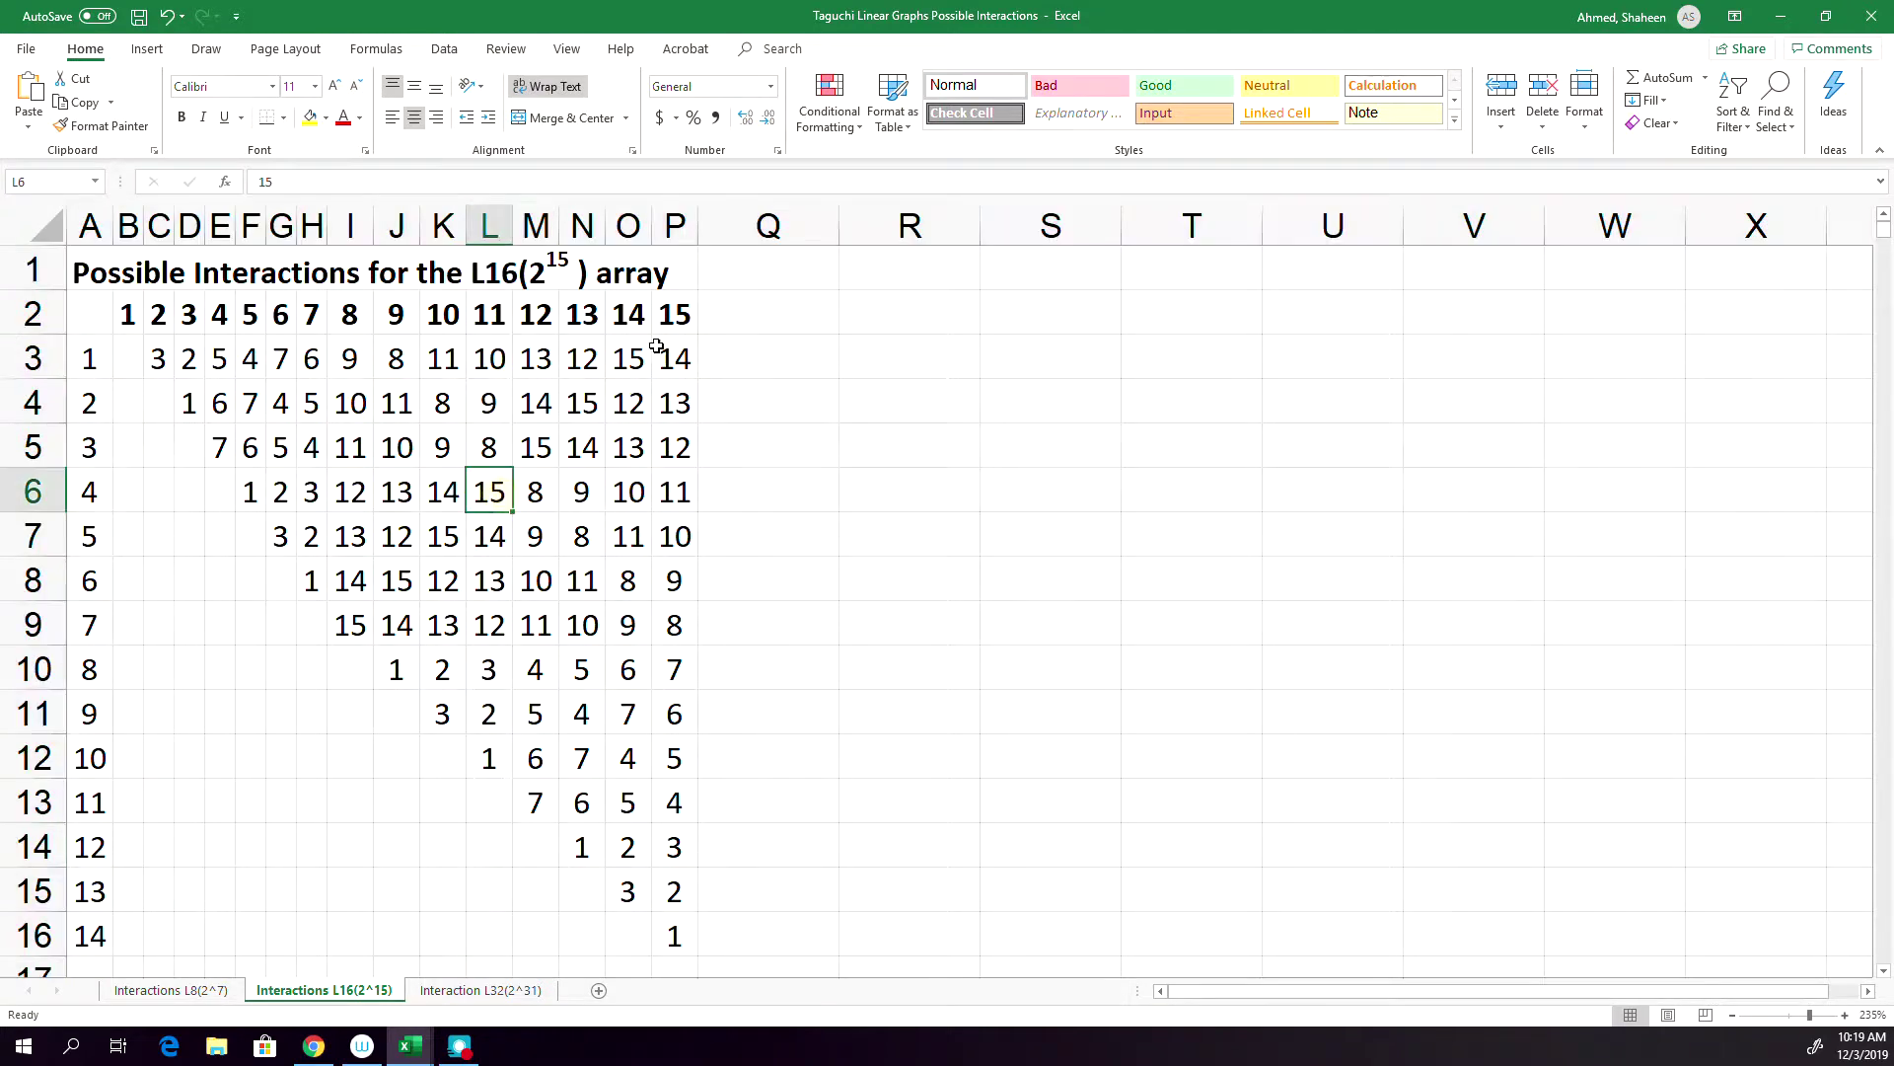
{"action": "left_click", "coordinate": [675, 314]}
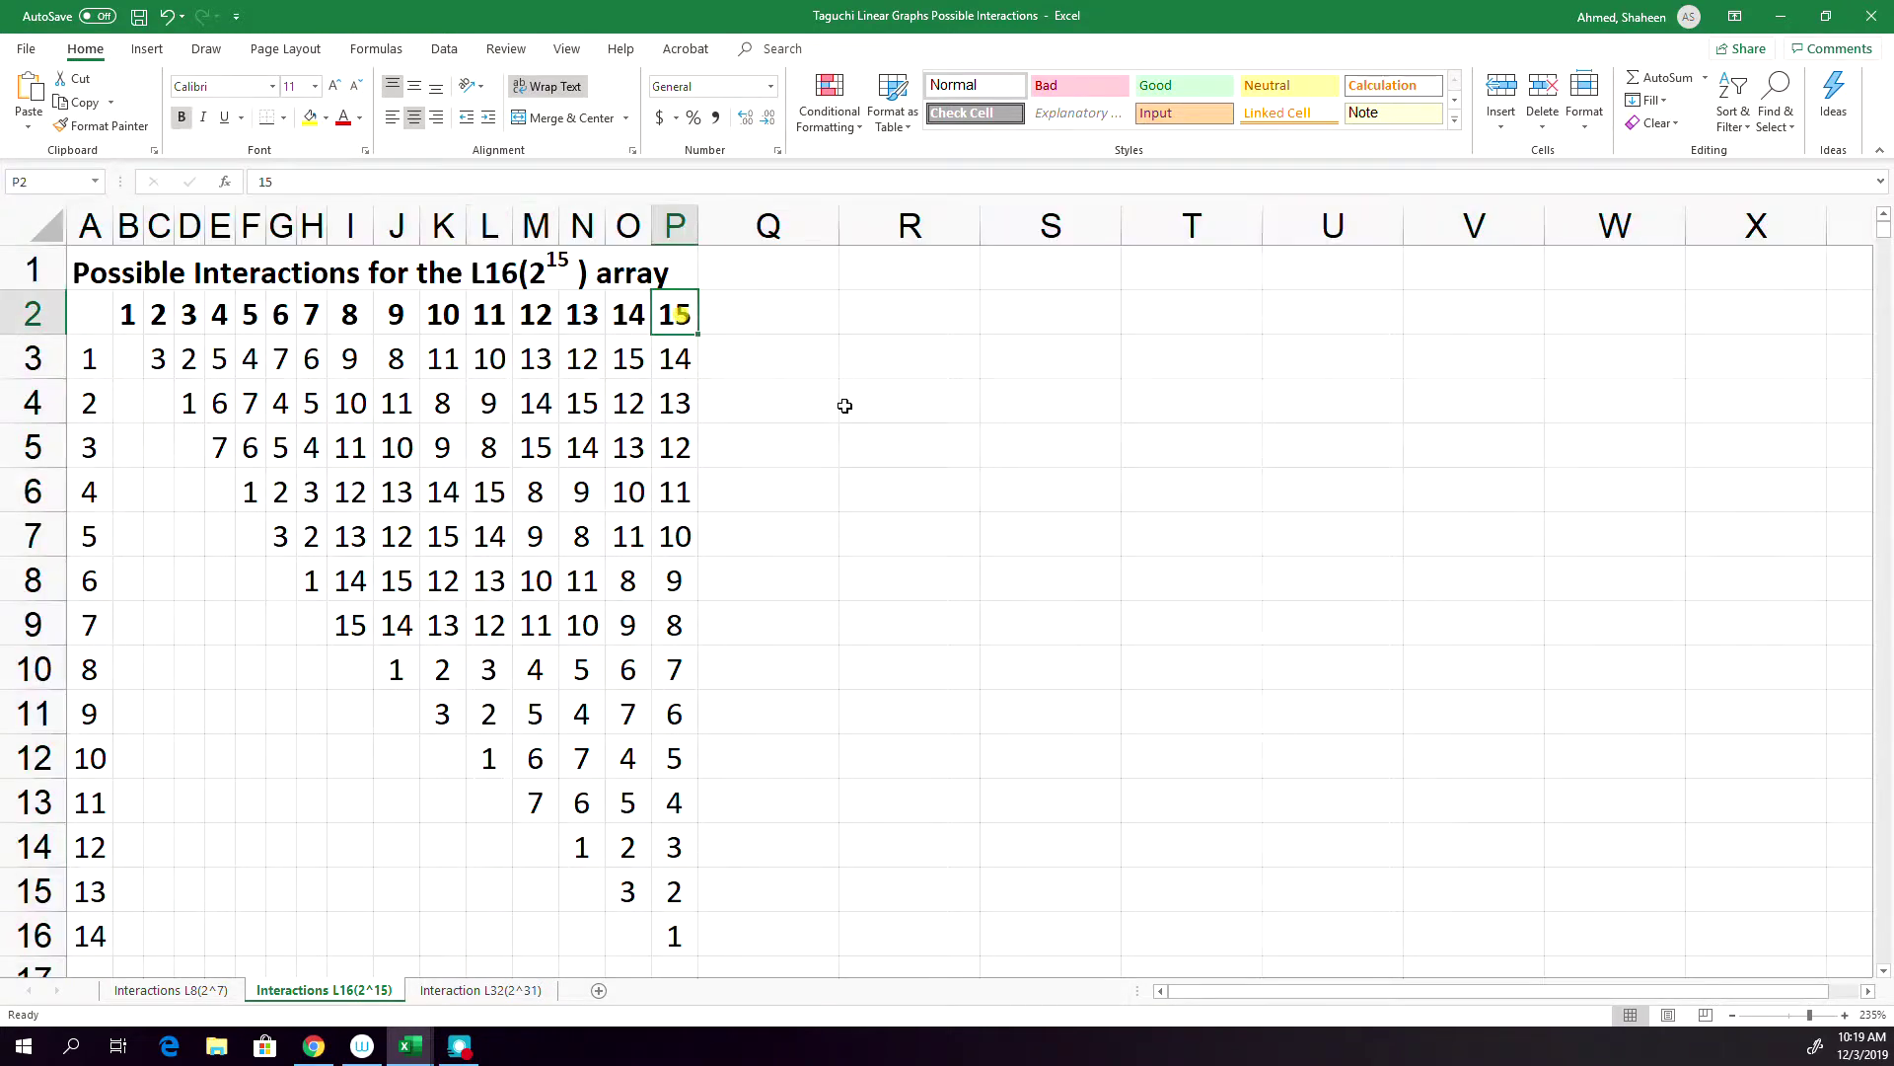
View the Interaction L32(2^31) sheet, then go back to the Interactions L8(2^7) sheet
{"action": "left_click", "coordinate": [492, 991]}
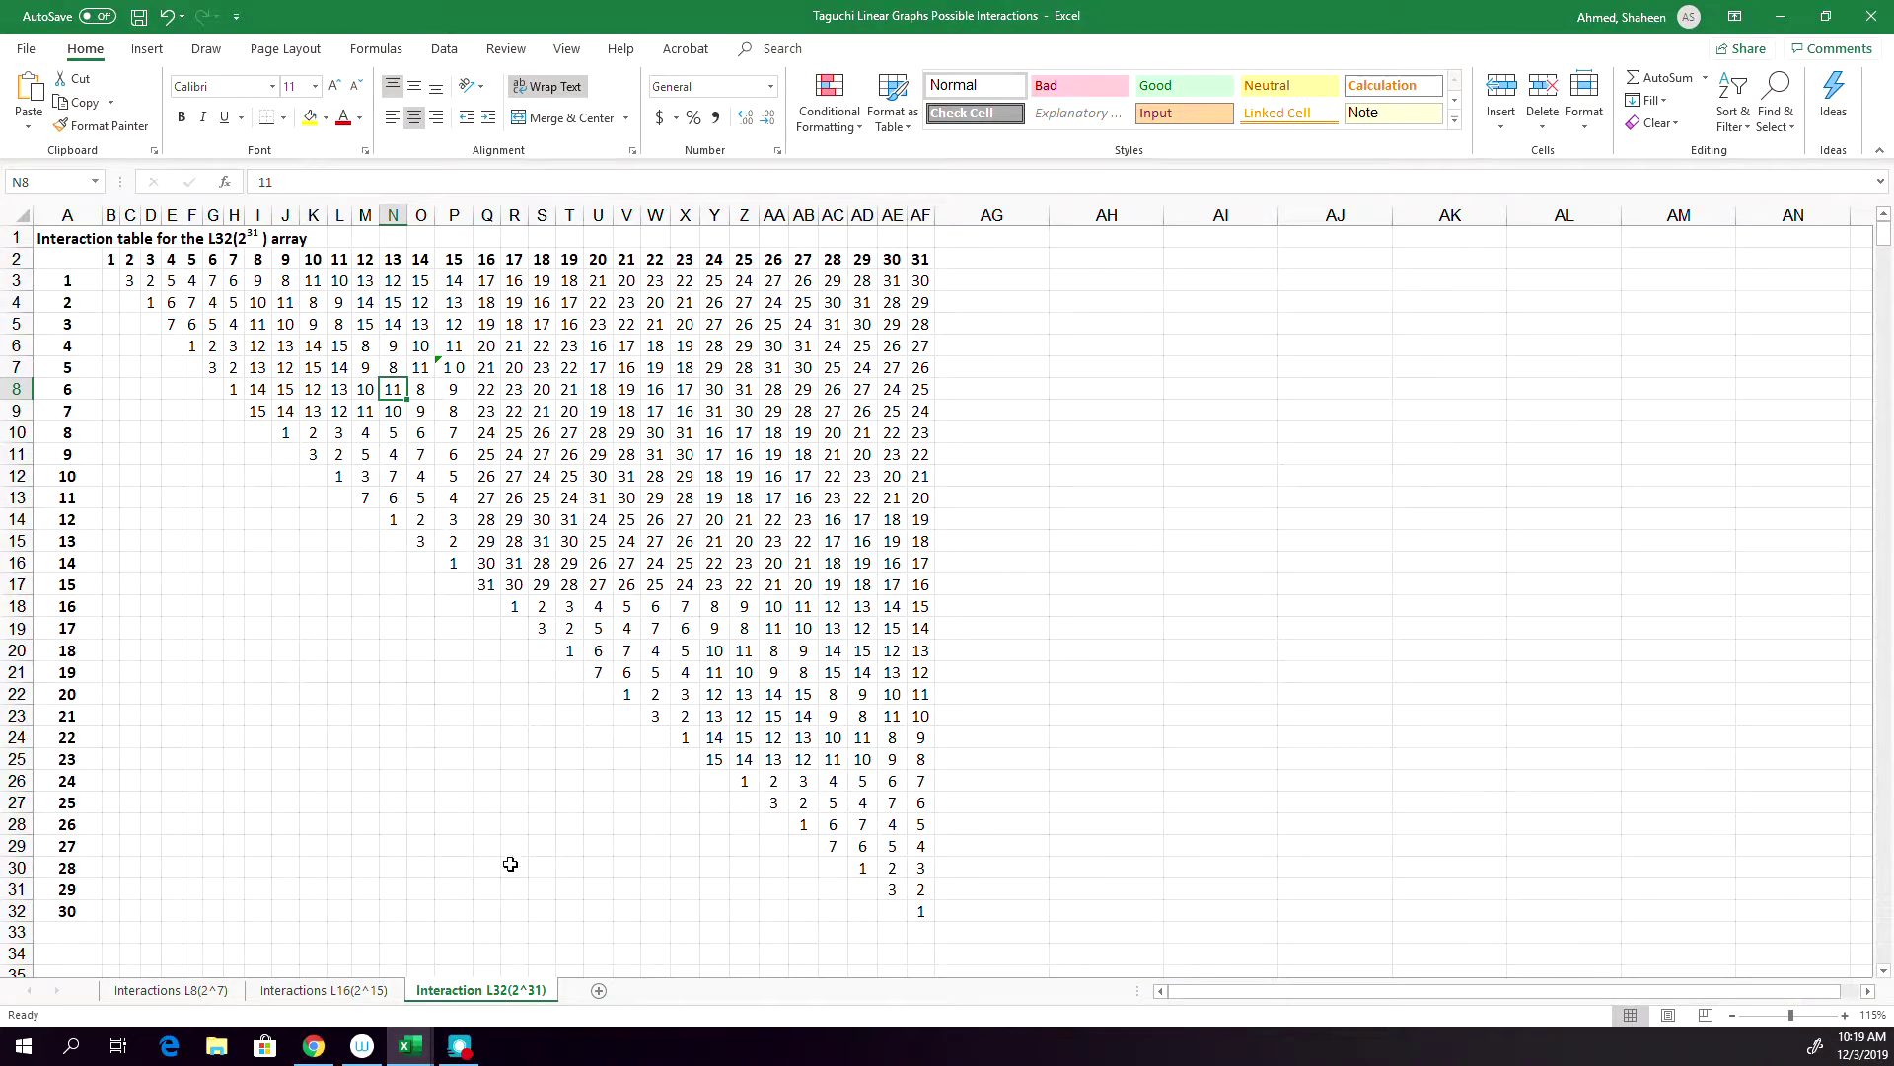
{"action": "key", "text": "ctrl+Page_Up"}
{"action": "key", "text": "ctrl+Page_Up"}
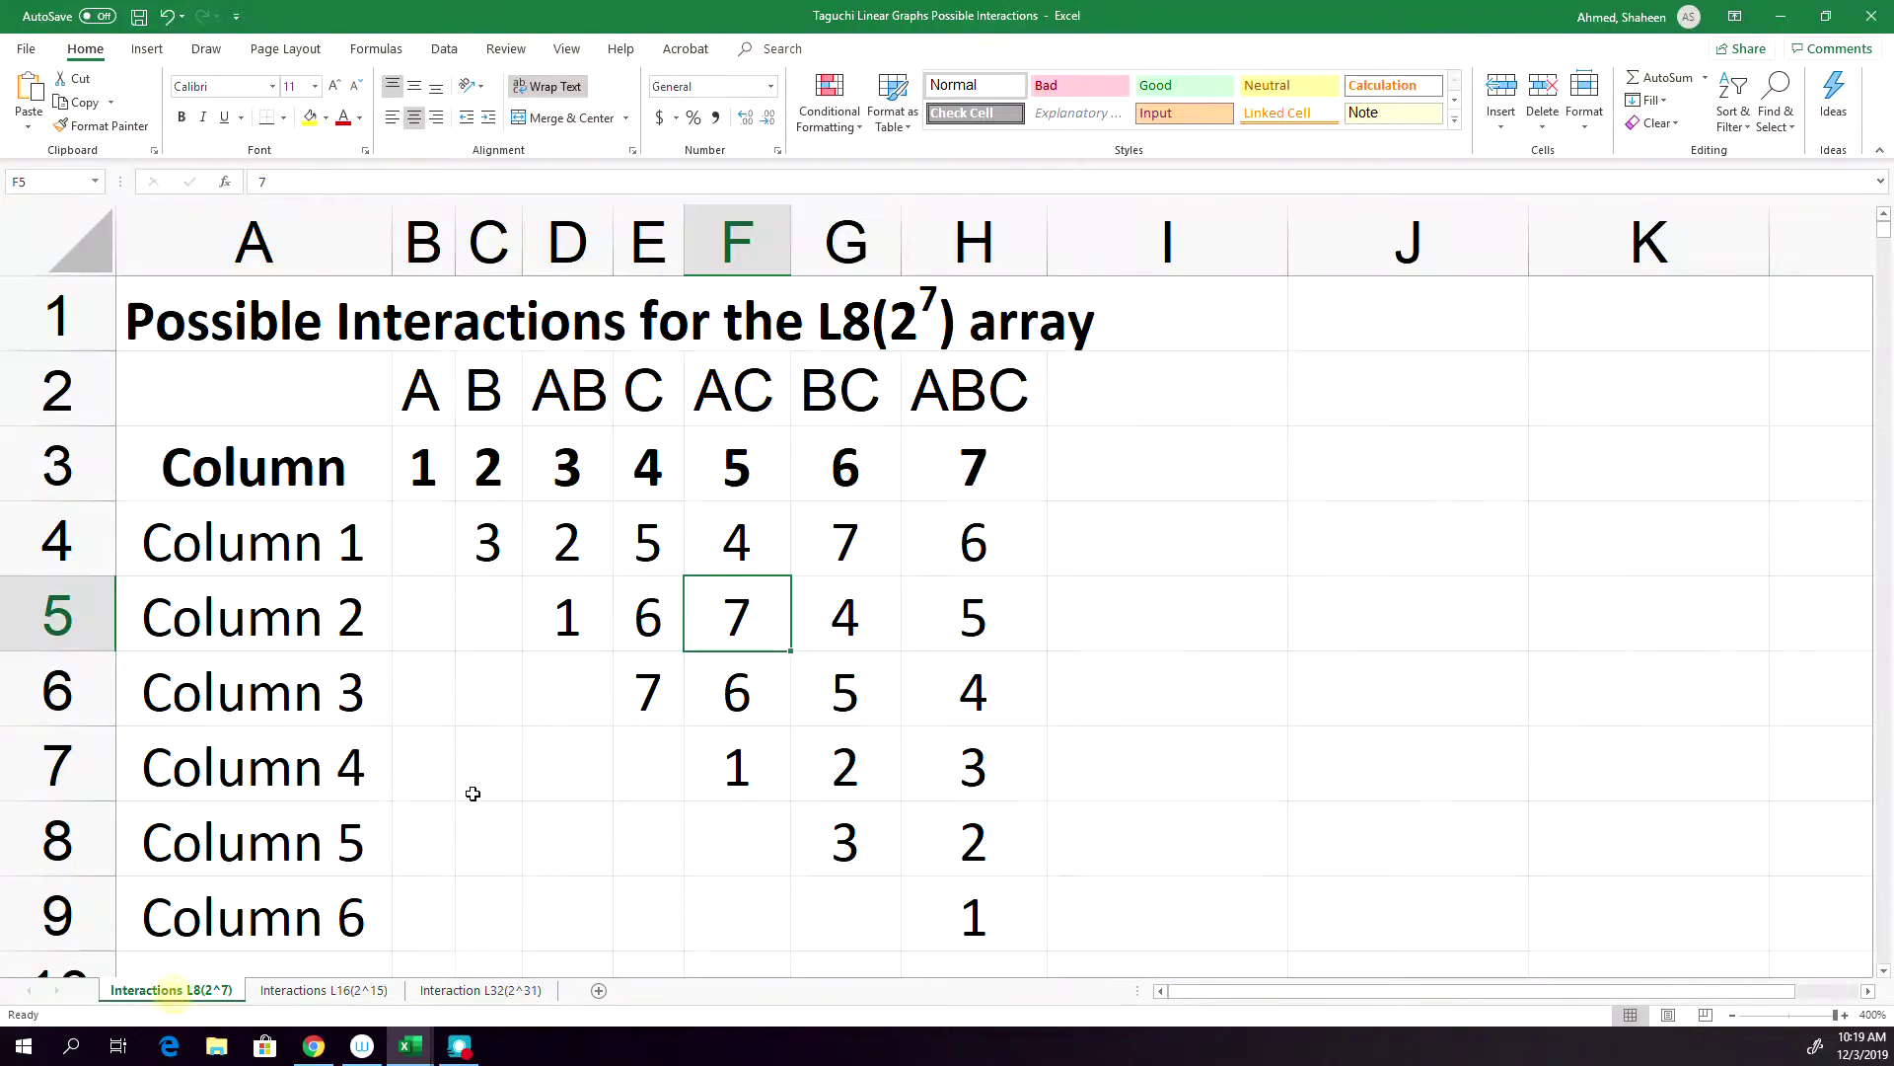